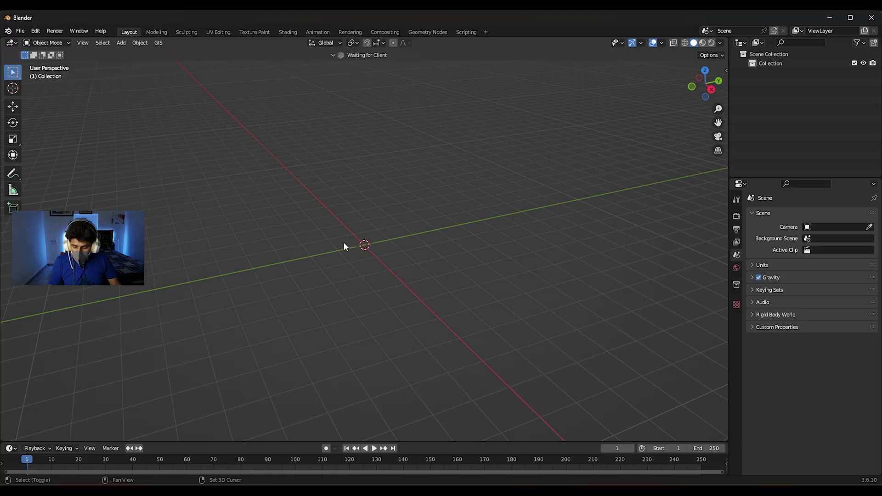
Add a camera and set its rotation to 90°, 0°, 90°
key(shift+a)
mouse_move(300, 379)
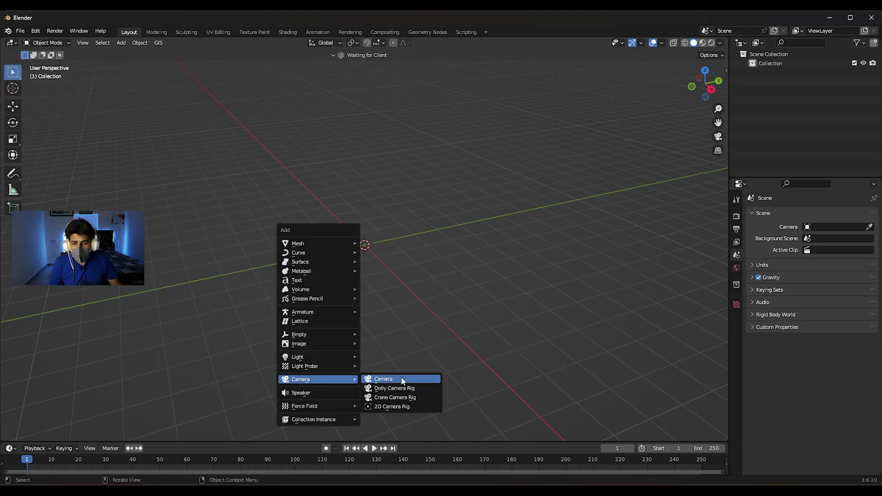
click(401, 378)
mouse_move(381, 270)
middle_down()
mouse_move(410, 277)
mouse_move(385, 280)
middle_up()
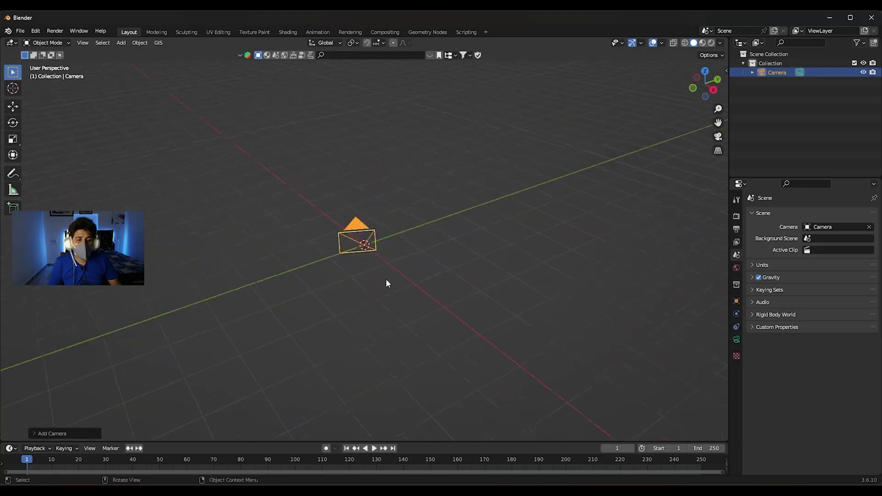
click(738, 301)
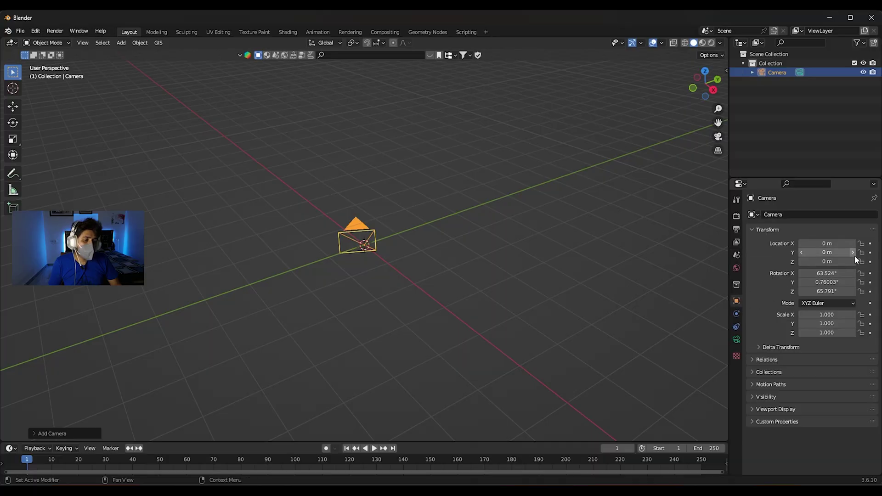
key(Return)
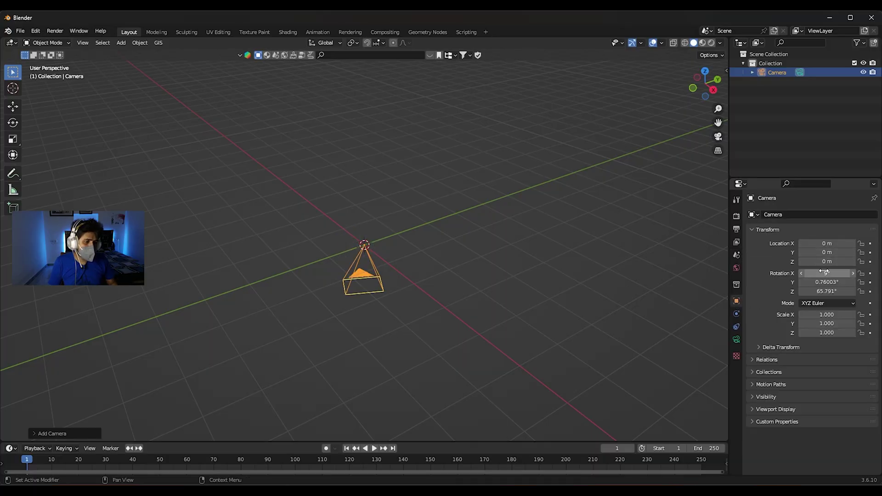
text(0)
key(Return)
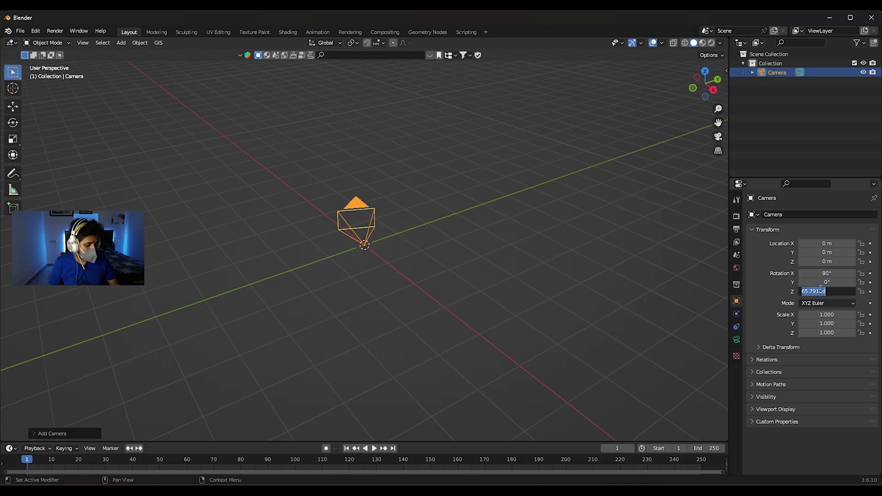
text(90)
key(Return)
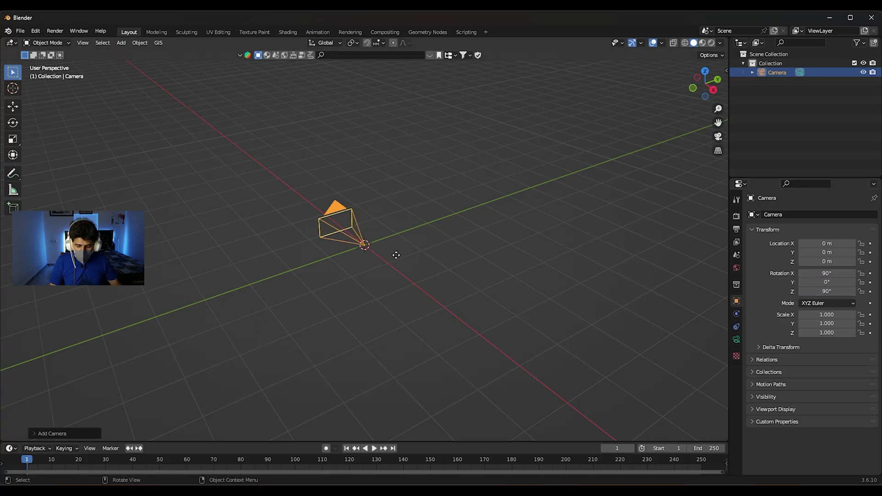
Move the camera to X 7.886 m, raise it slightly, and look through it
key(g)
key(y)
key(x)
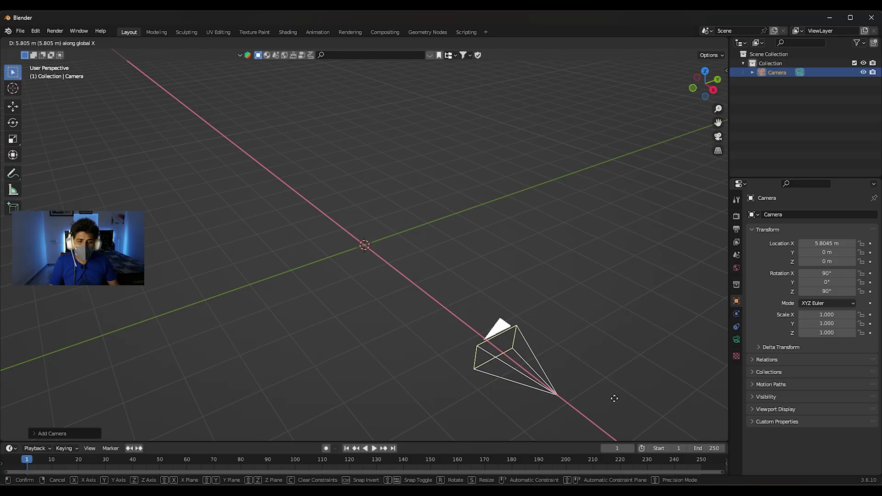
click(614, 400)
scroll(440, 289, down, 3)
scroll(440, 290, down, 1)
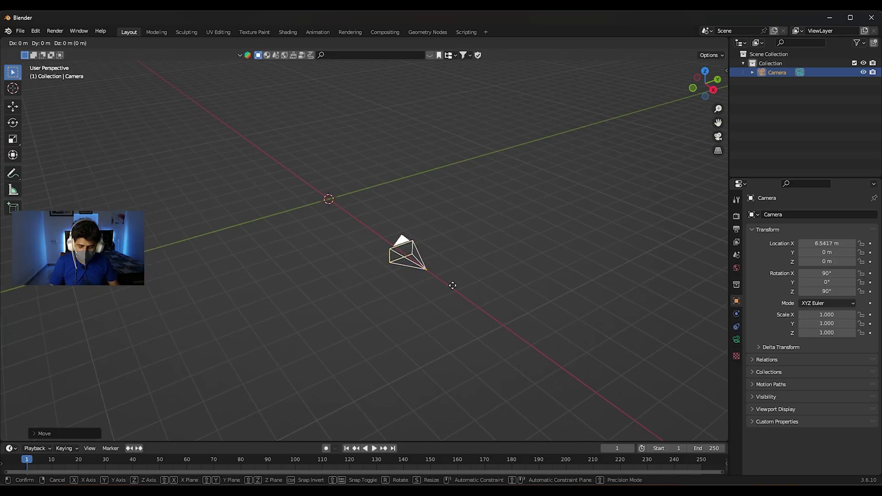
key(g)
key(x)
click(478, 311)
key(KP_0)
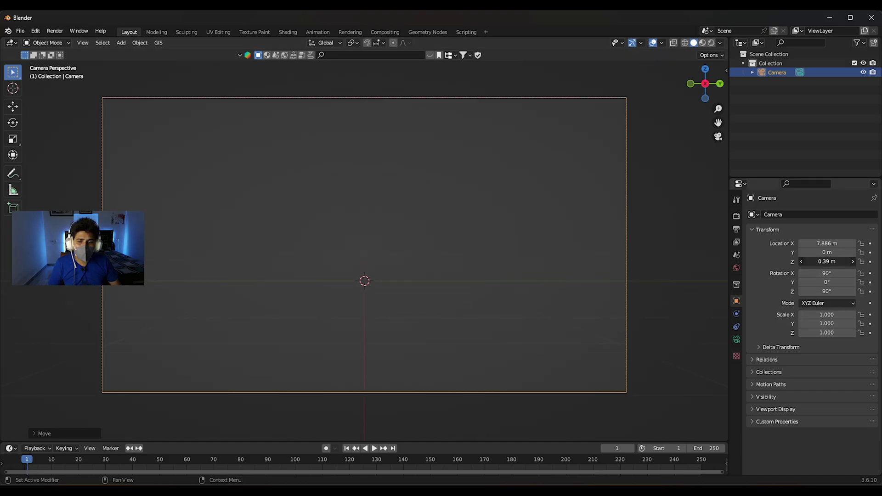
Create a GeoTracker and load the 'ganpati visarjan __.mp4' drone clip into it
key(n)
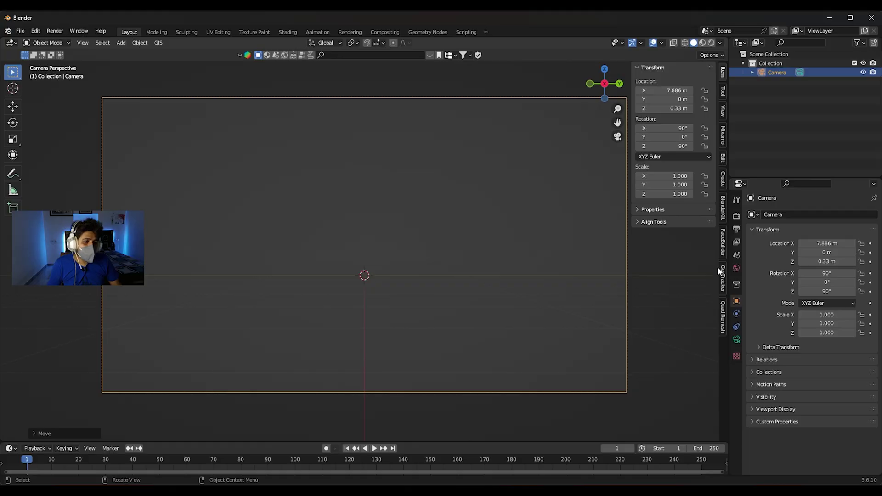
click(723, 276)
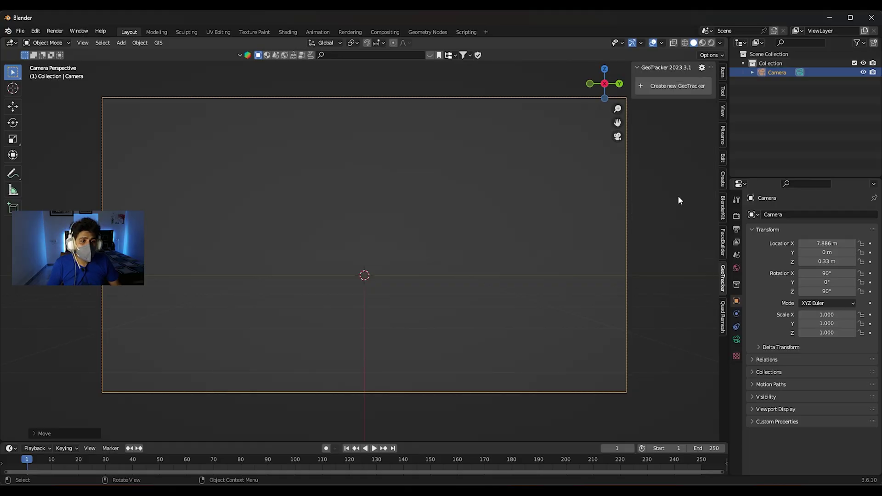
click(675, 87)
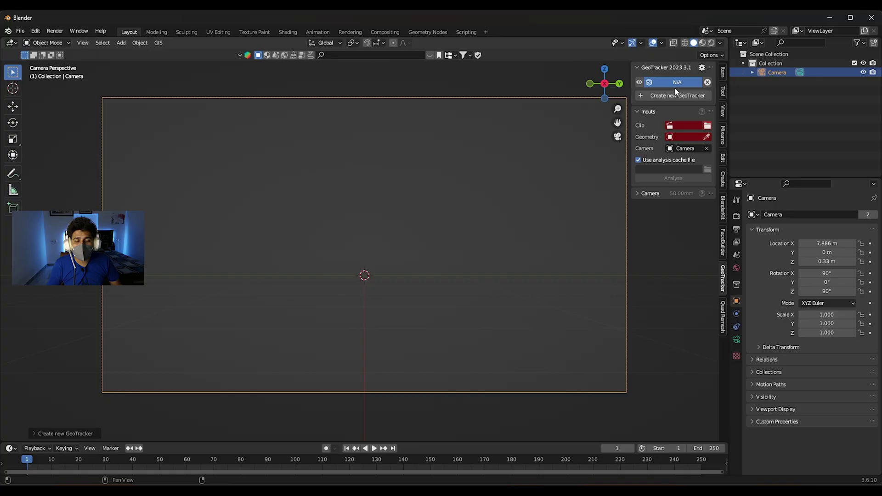
click(707, 127)
click(156, 87)
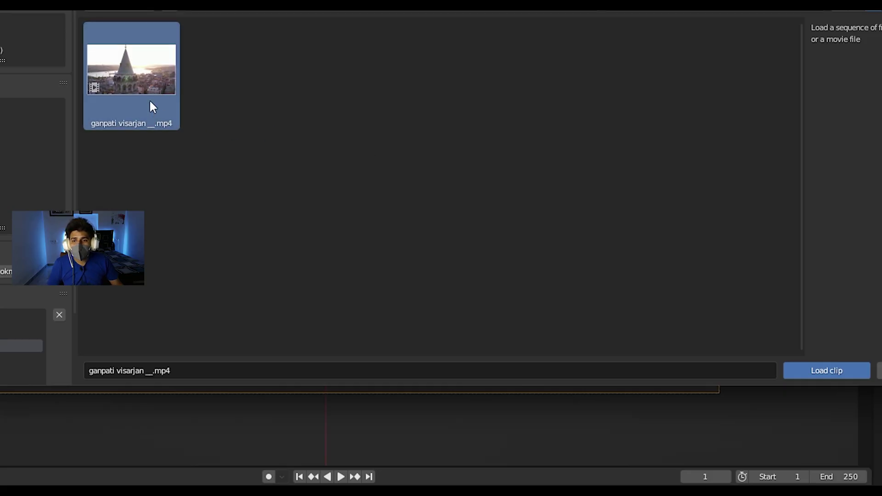
click(825, 371)
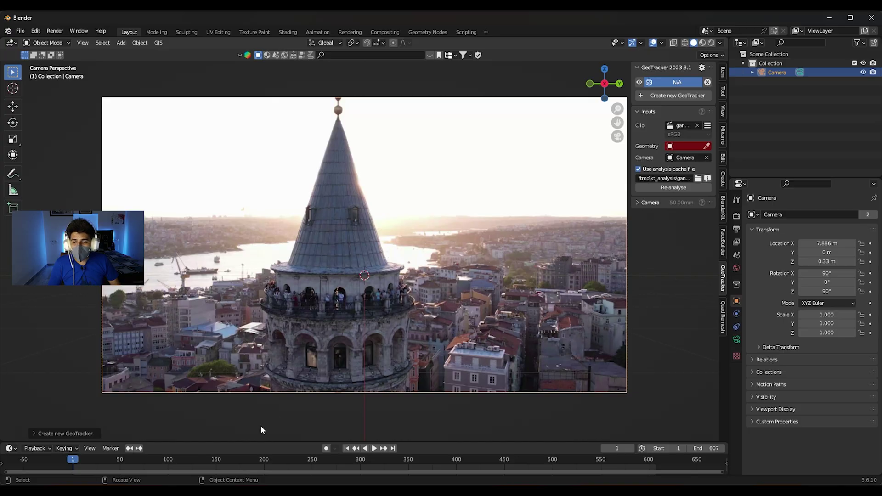
Enlarge the timeline, play and scrub the 607-frame clip, then return to frame 1
drag(224, 442, 230, 410)
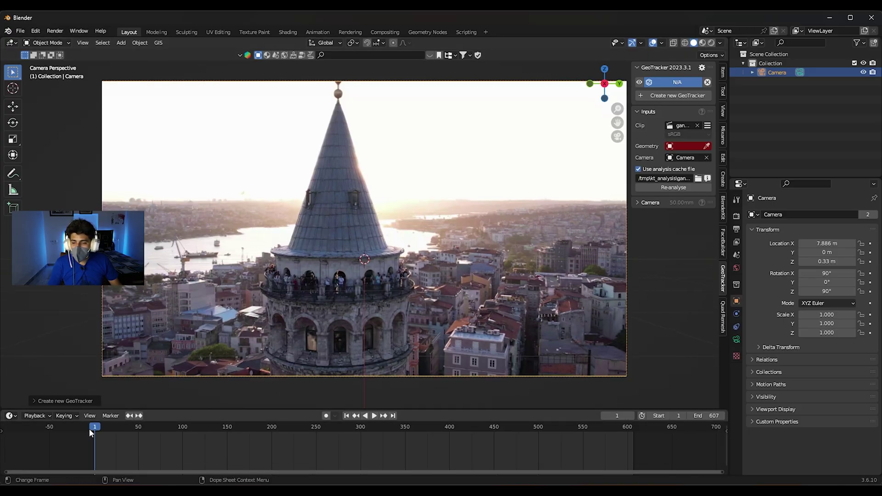
key(space)
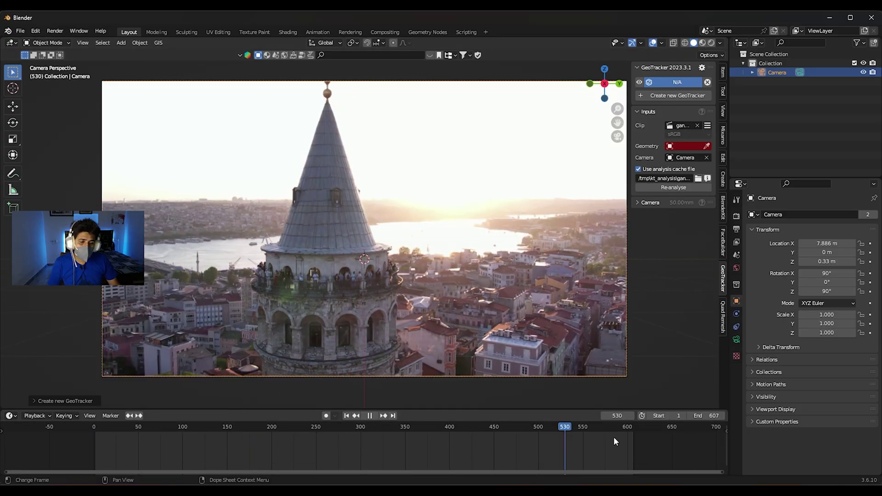
drag(630, 437, 349, 439)
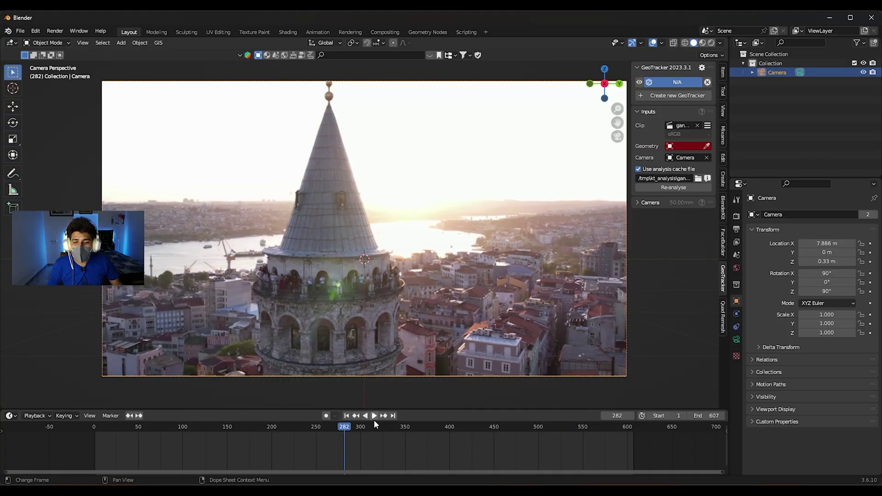
click(346, 416)
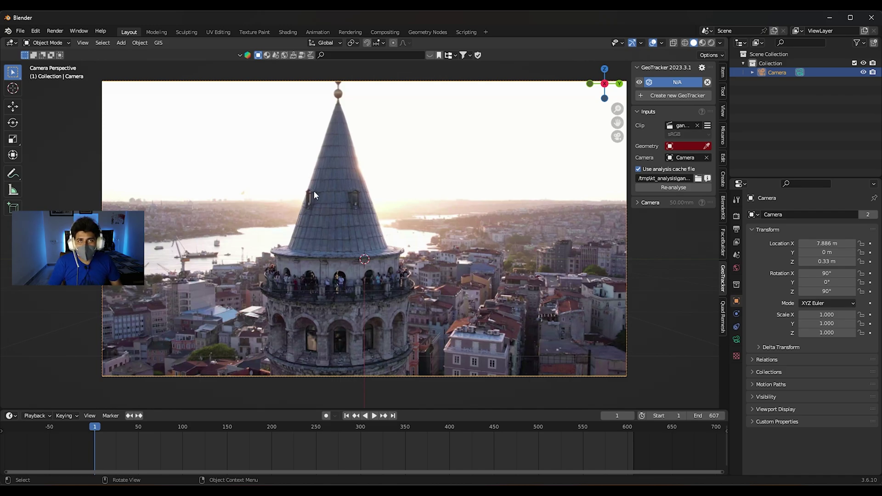
Add a cone mesh to the scene
key(shift+a)
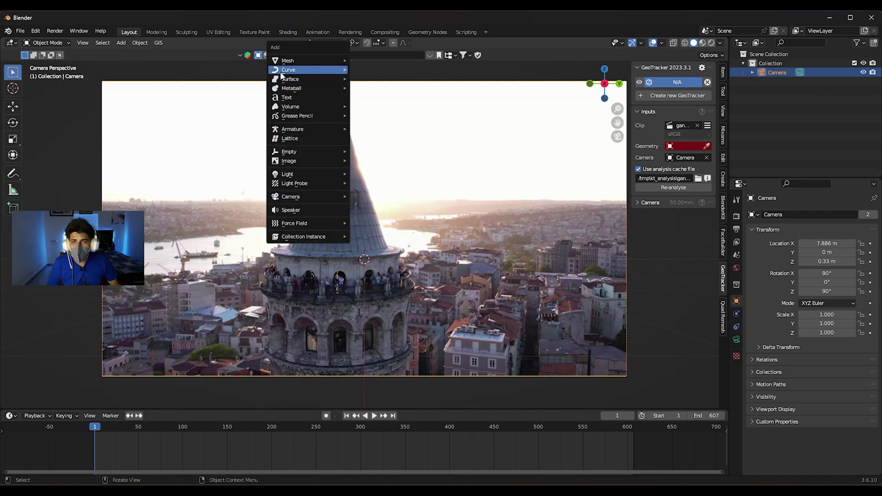
mouse_move(303, 61)
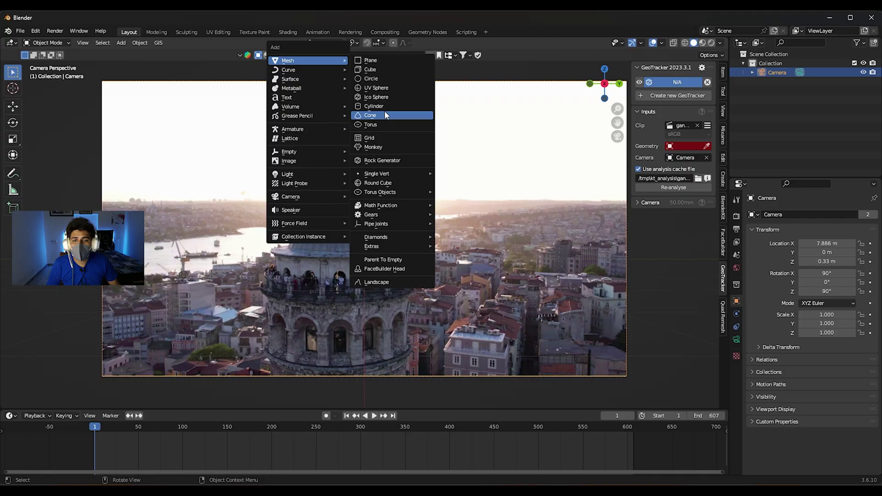
click(384, 114)
scroll(378, 203, down, 2)
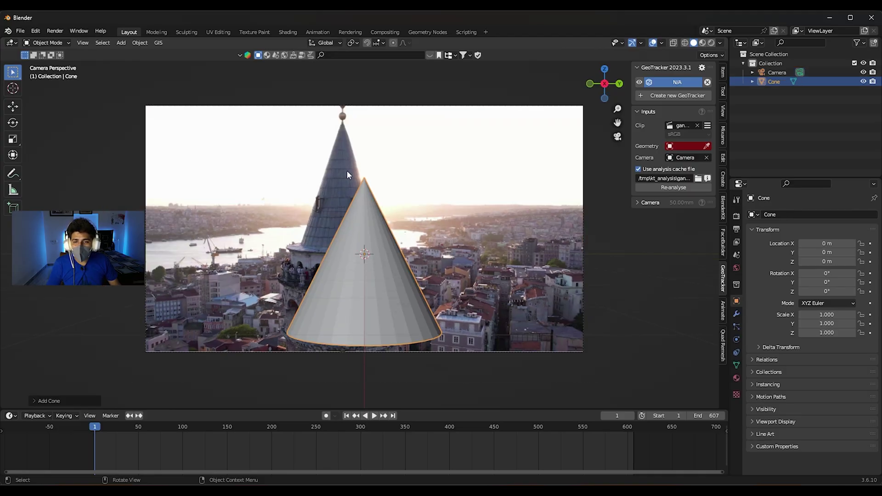
mouse_move(346, 170)
shift+middle_down()
mouse_move(321, 218)
mouse_move(350, 210)
shift+middle_up()
scroll(320, 217, down, 2)
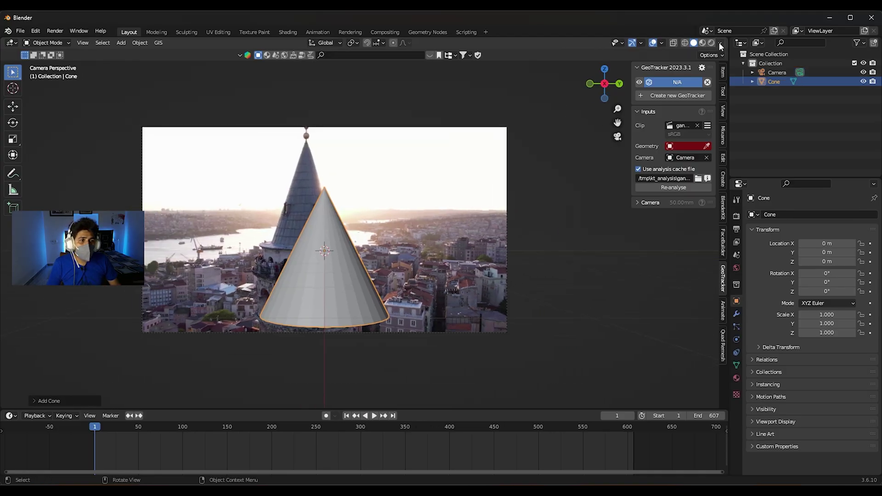
Split the viewport into two side-by-side views, one showing the top view
drag(716, 38, 445, 137)
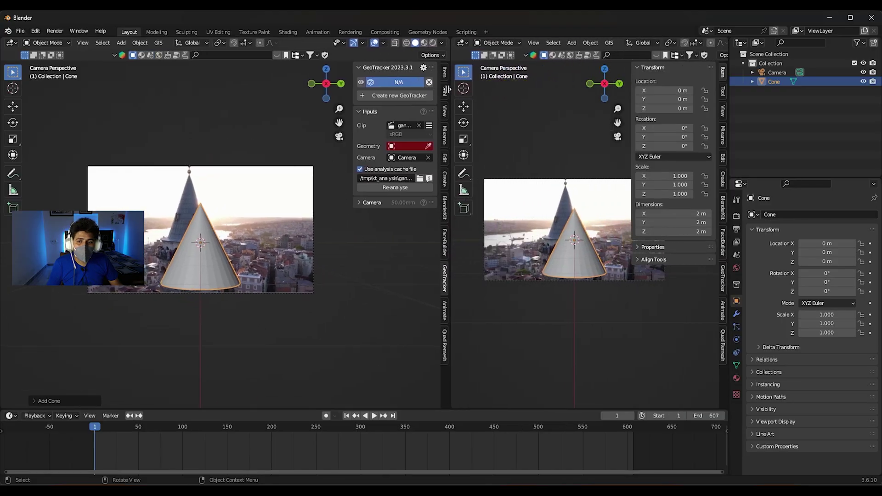
key(n)
scroll(303, 227, up, 1)
scroll(291, 230, up, 2)
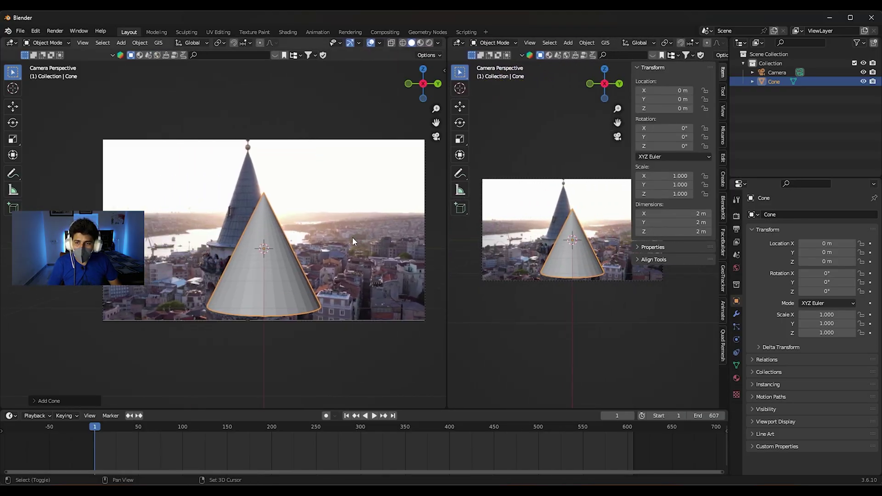
key(KP_7)
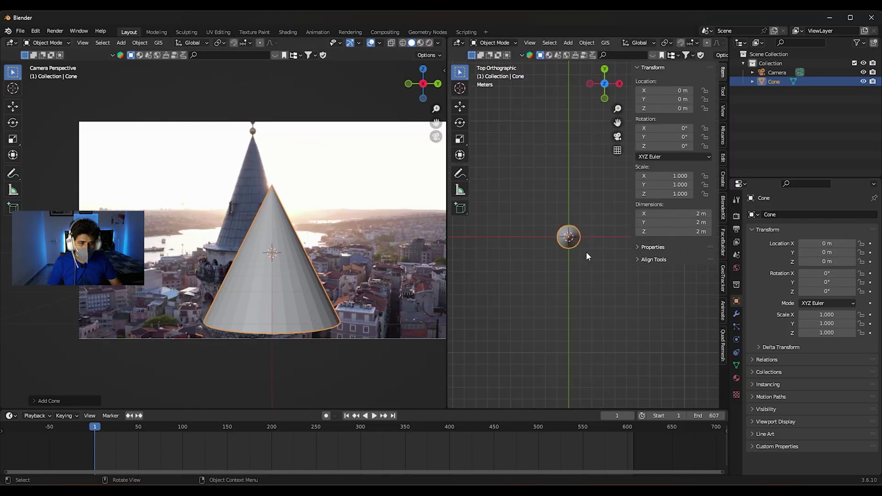
key(n)
scroll(586, 257, up, 2)
shift+middle_drag(586, 258, 603, 241)
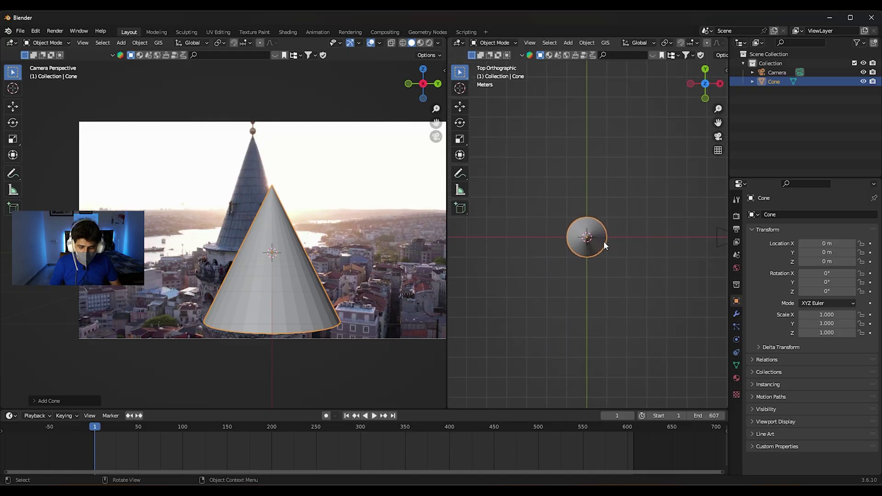
Move the cone along Y and raise it to Z 0.72317 m
key(g)
key(y)
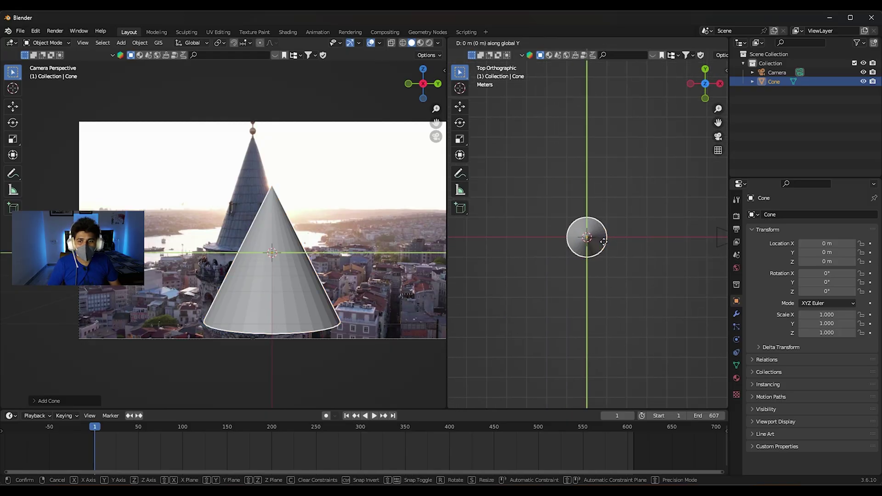
click(611, 303)
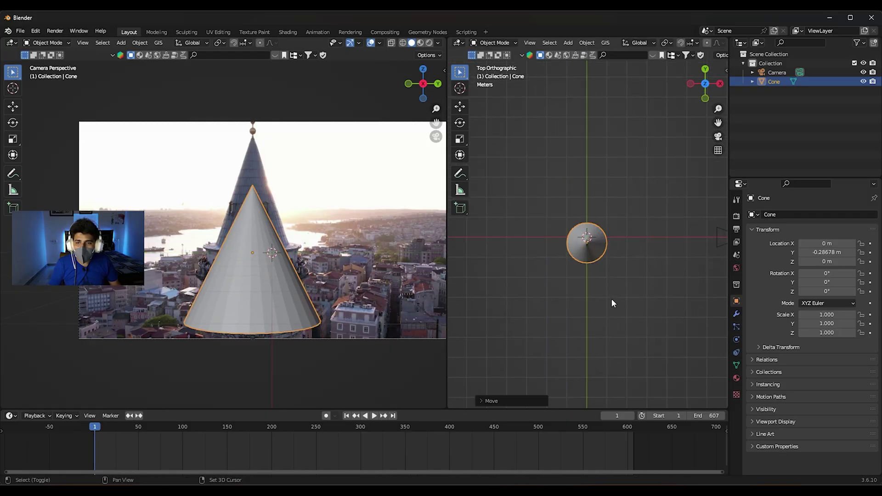
scroll(290, 197, up, 2)
scroll(264, 222, up, 3)
key(g)
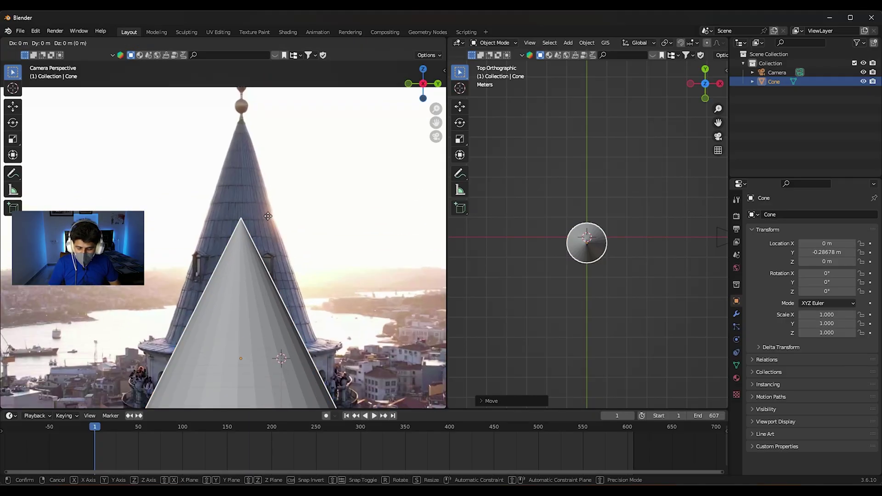
key(z)
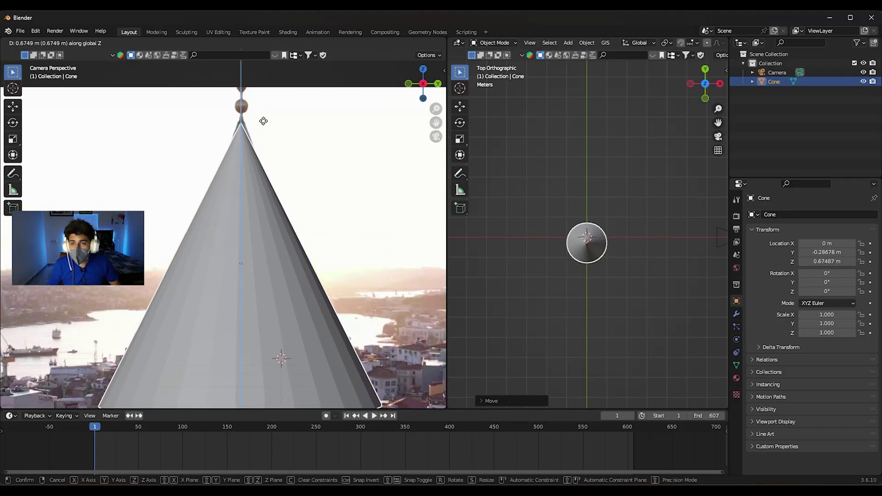
click(275, 85)
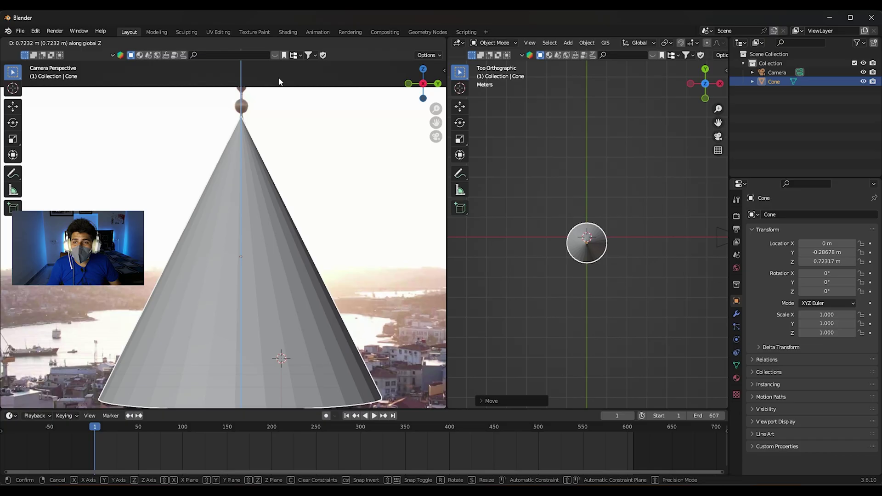
scroll(253, 109, up, 3)
Make the cone see-through and reposition it over the tower's spire
key(shift+z)
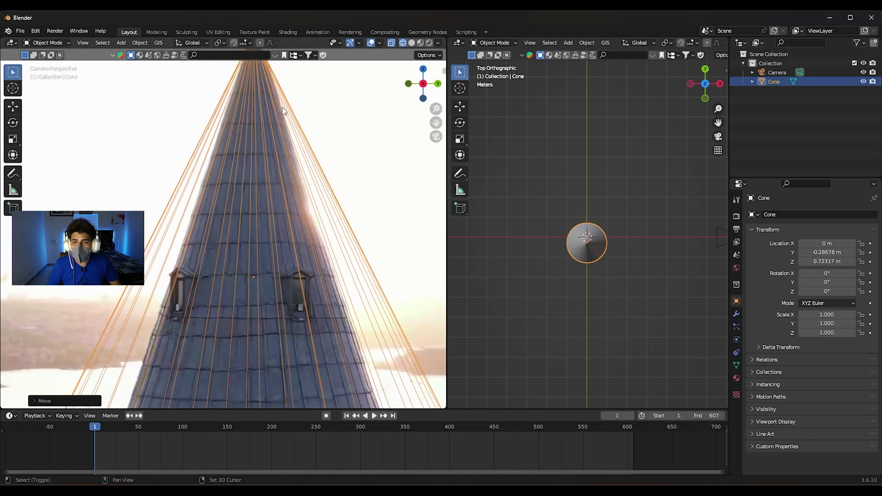
scroll(263, 211, down, 3)
scroll(290, 165, up, 1)
key(g)
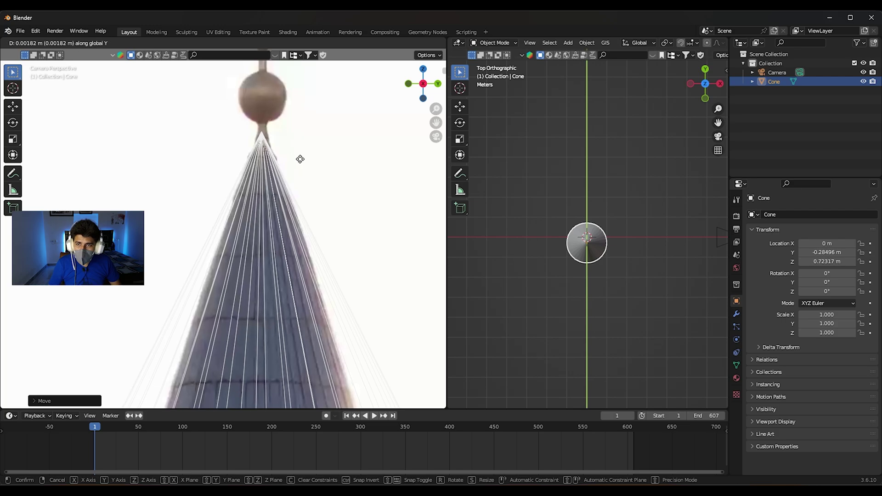
click(301, 159)
scroll(305, 179, down, 2)
scroll(306, 192, down, 2)
scroll(298, 212, down, 1)
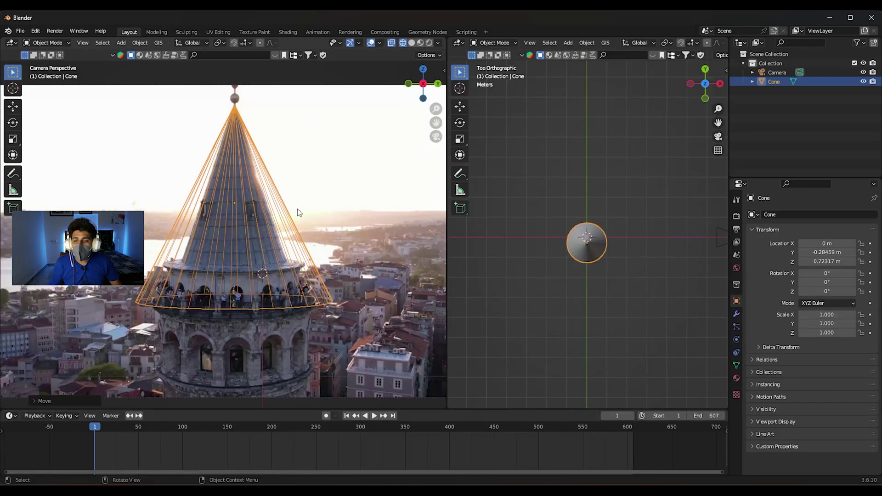
In Edit Mode, lower the cone's vertices onto the roof and narrow it to the spire's width
key(Tab)
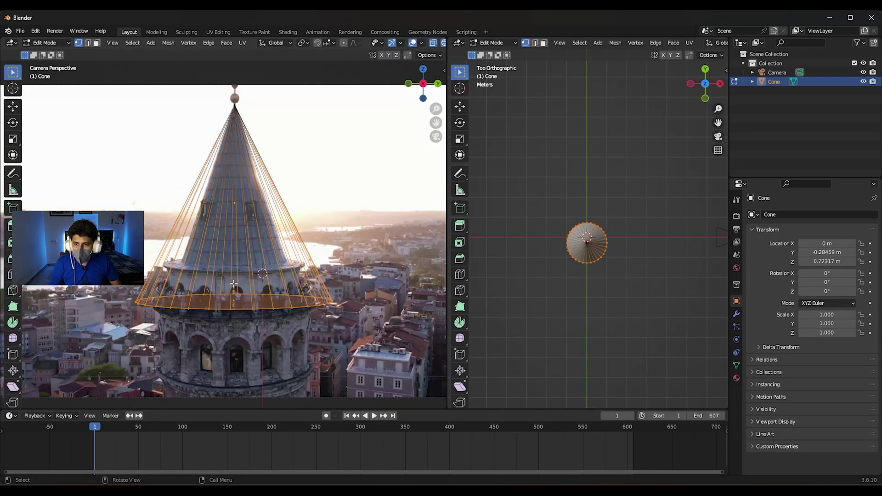
scroll(238, 274, up, 2)
key(g)
key(z)
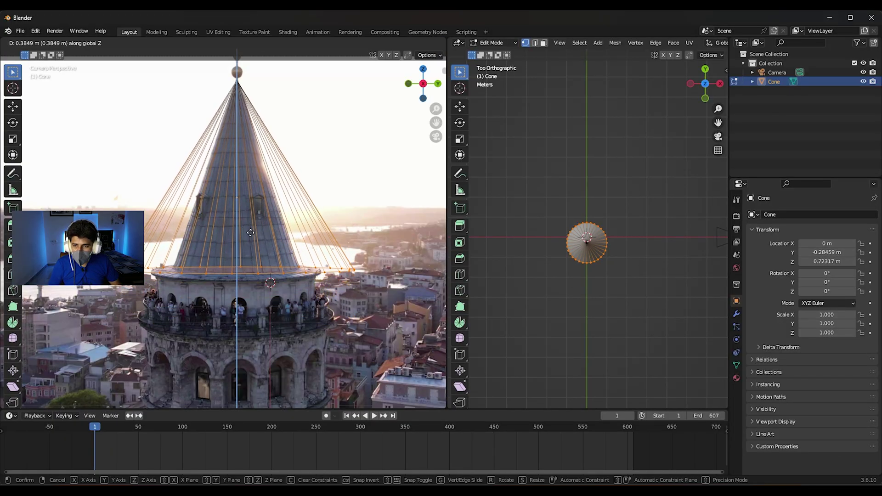
click(250, 233)
scroll(249, 248, up, 2)
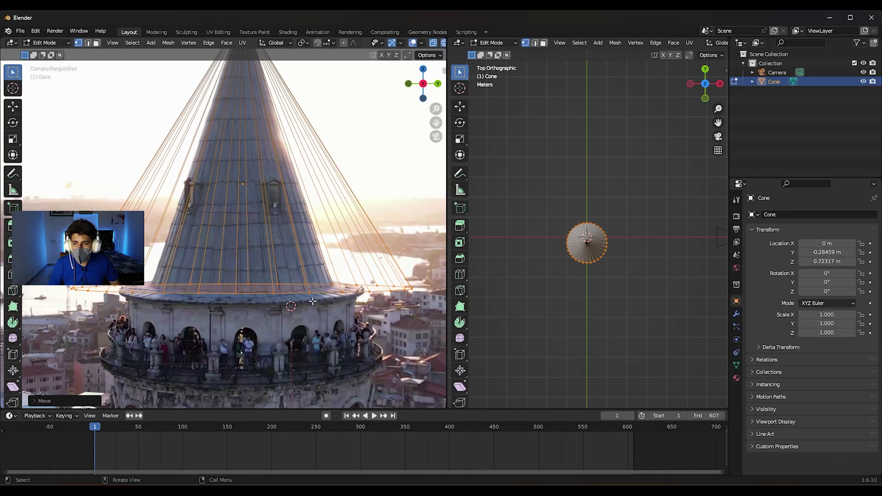
key(s)
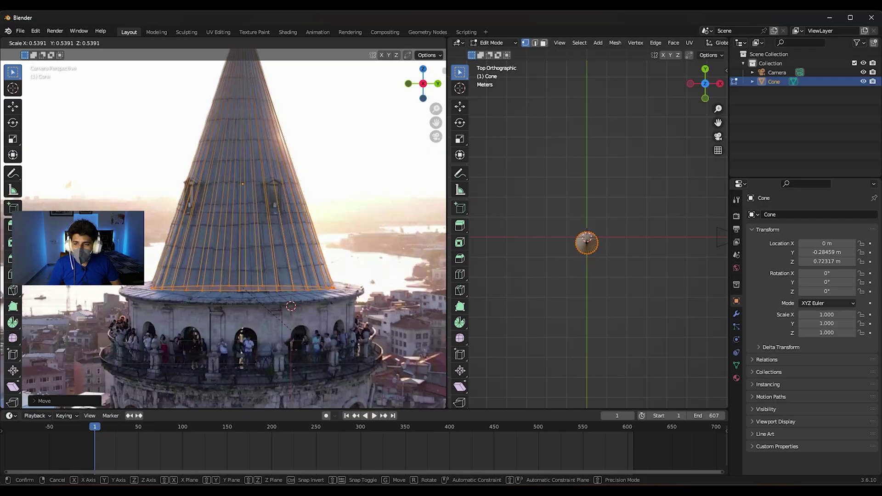
click(291, 334)
Shift the cone's vertices slightly along X, return to Object Mode, and select the camera
scroll(301, 311, up, 2)
key(g)
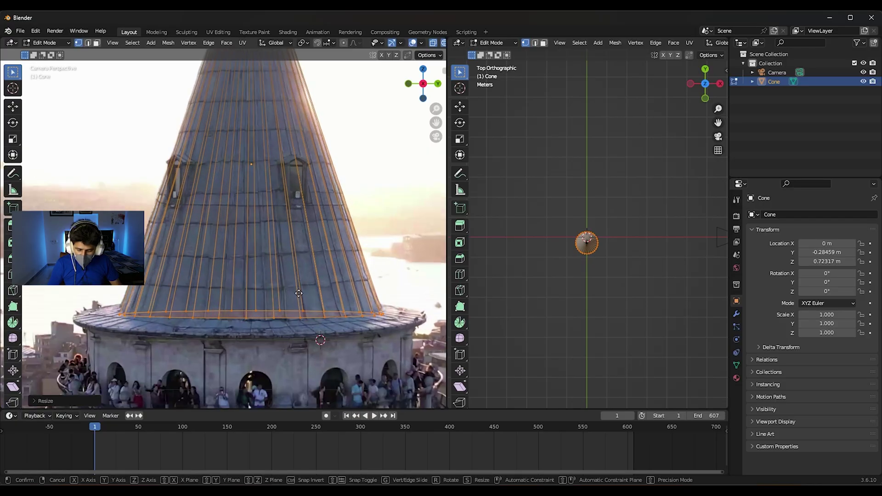
key(x)
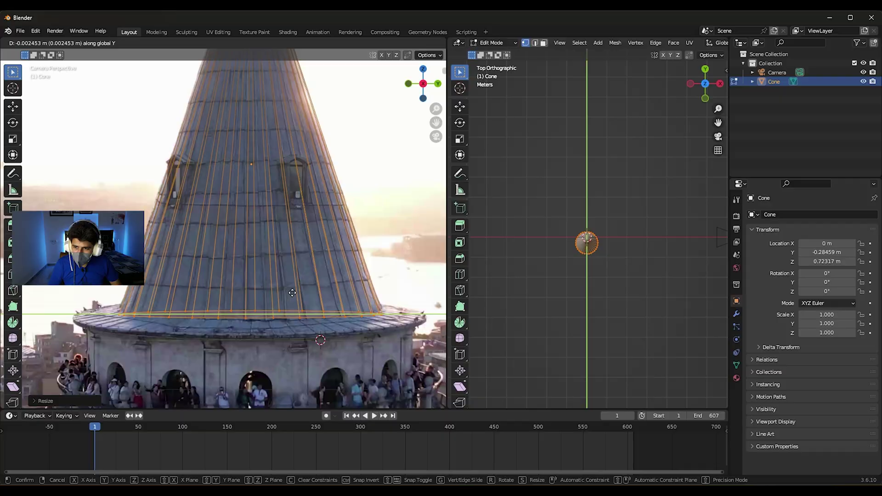
click(273, 234)
scroll(273, 233, down, 3)
key(Tab)
scroll(274, 236, down, 1)
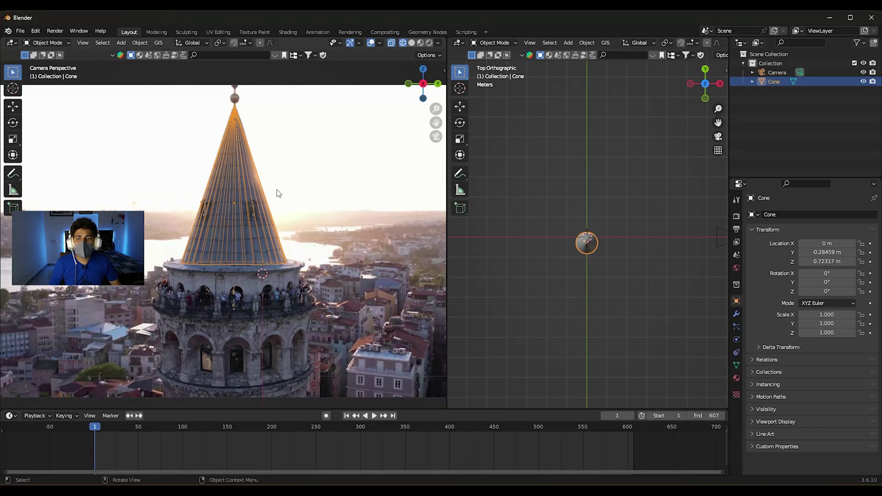
scroll(278, 193, down, 1)
click(304, 113)
scroll(622, 265, down, 2)
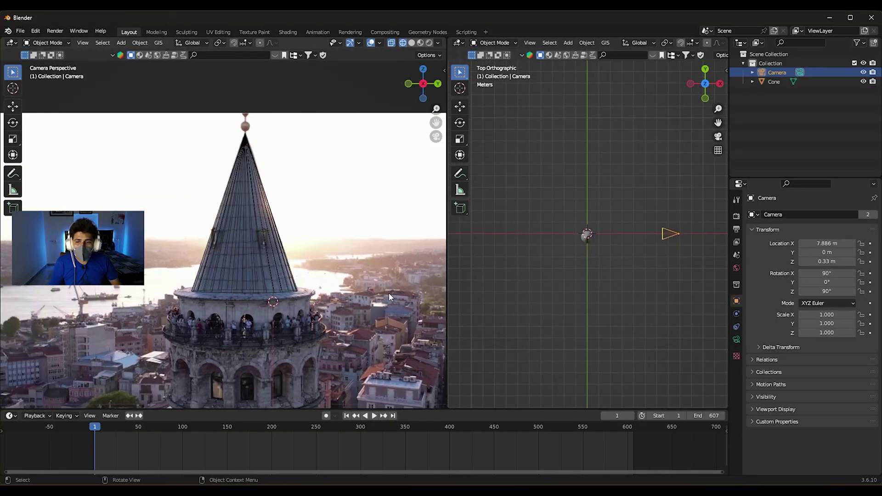
Switch to solid shading, tilt the camera to 87° on X, and raise it to about 0.713 m
scroll(282, 306, up, 3)
scroll(256, 264, up, 1)
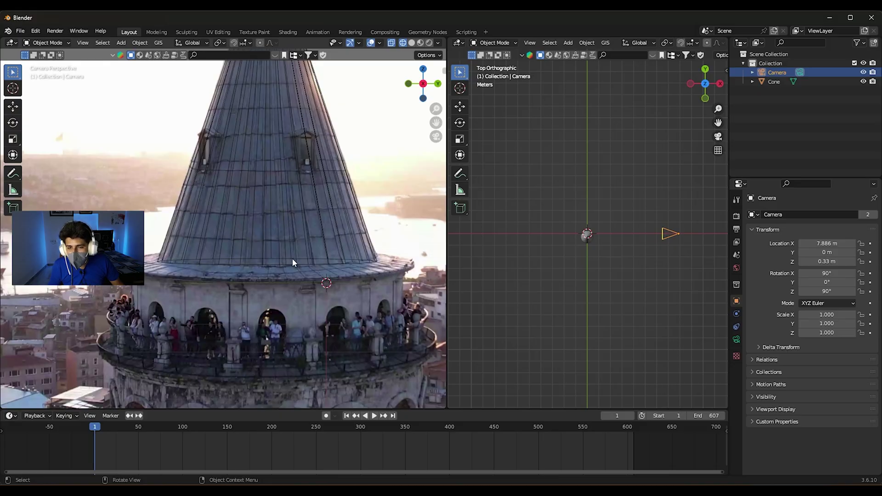
key(shift+z)
scroll(286, 260, down, 1)
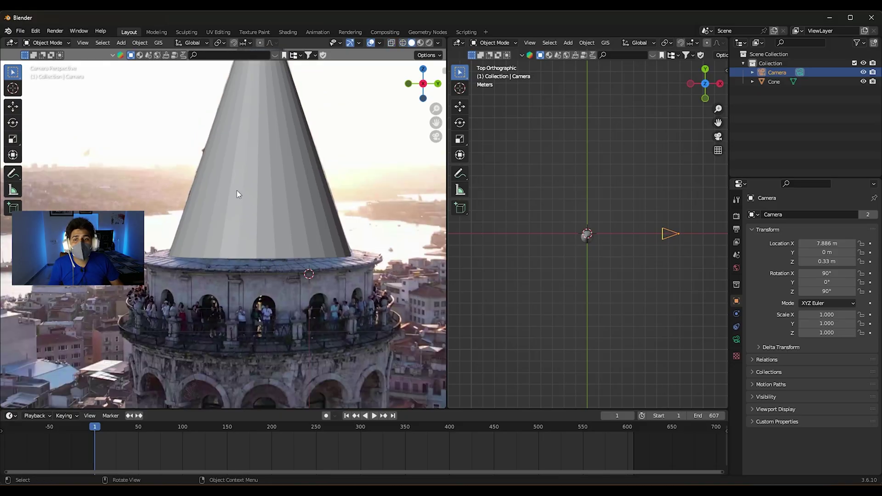
scroll(237, 194, down, 2)
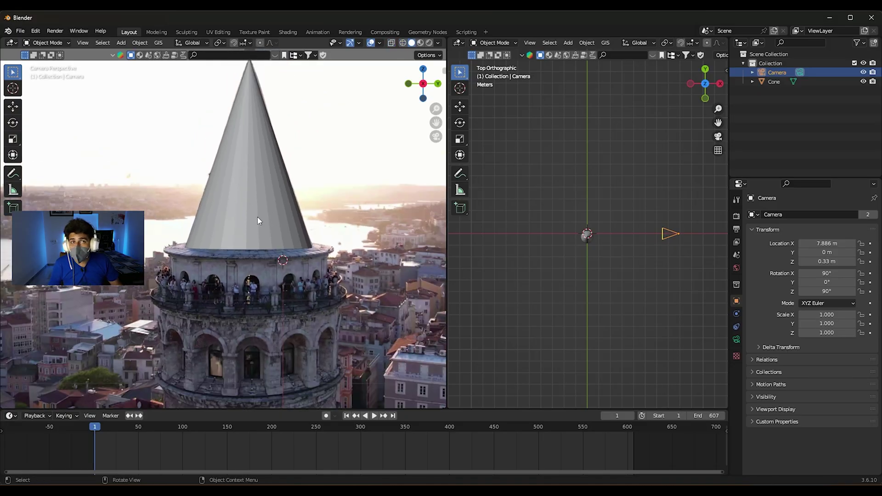
scroll(257, 217, down, 2)
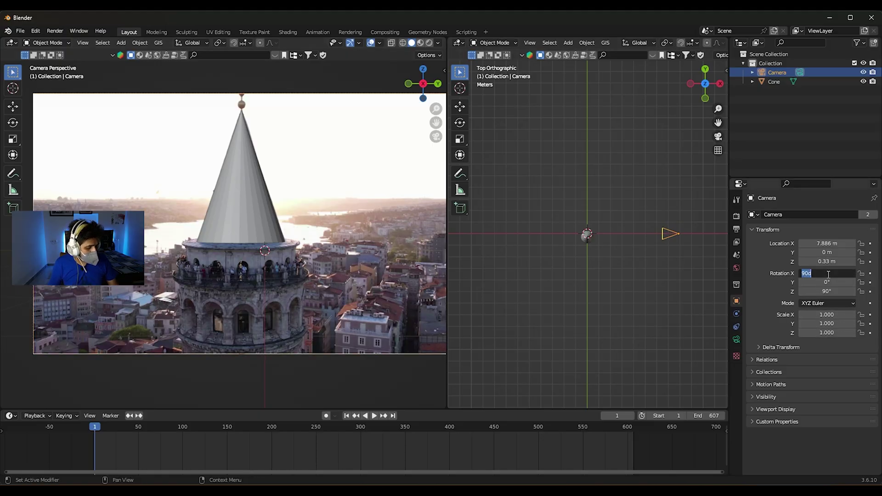
text(85)
key(Return)
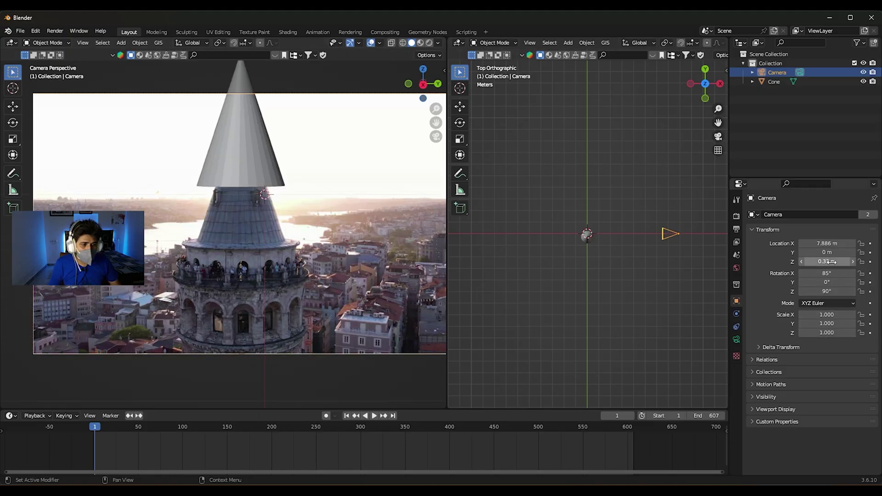
mouse_move(827, 261)
mouse_down()
mouse_move(859, 261)
mouse_move(807, 261)
mouse_up()
click(825, 273)
text(87)
key(Return)
Select the cone and vertex-bevel its pointed tip in Edit Mode
scroll(293, 273, up, 2)
scroll(272, 254, up, 1)
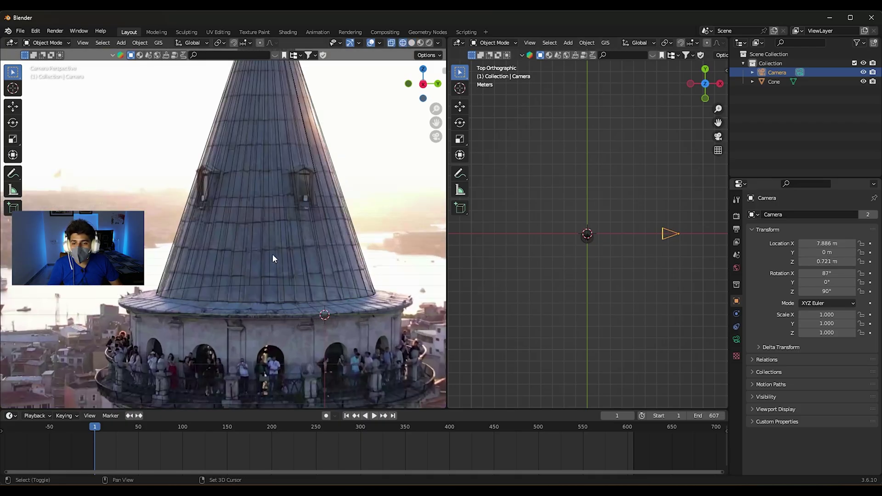
scroll(192, 296, down, 2)
scroll(211, 291, down, 2)
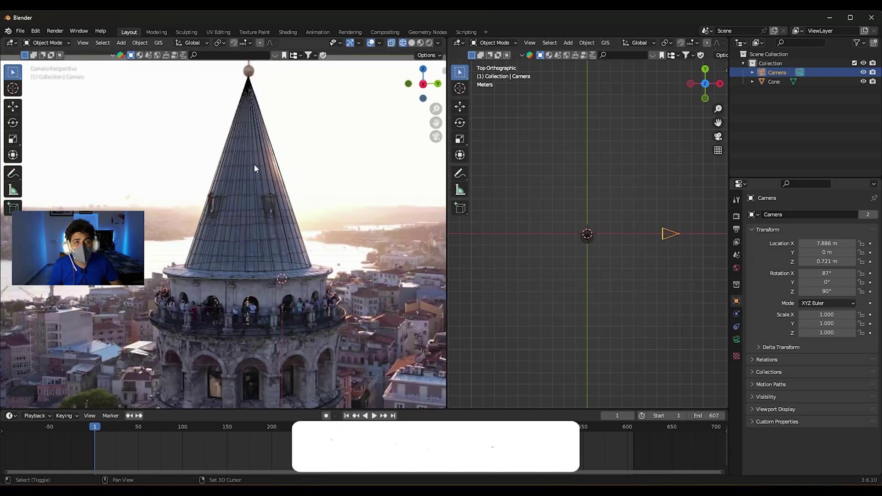
shift+middle_drag(255, 164, 255, 241)
scroll(256, 232, up, 2)
scroll(257, 150, up, 2)
scroll(269, 184, up, 2)
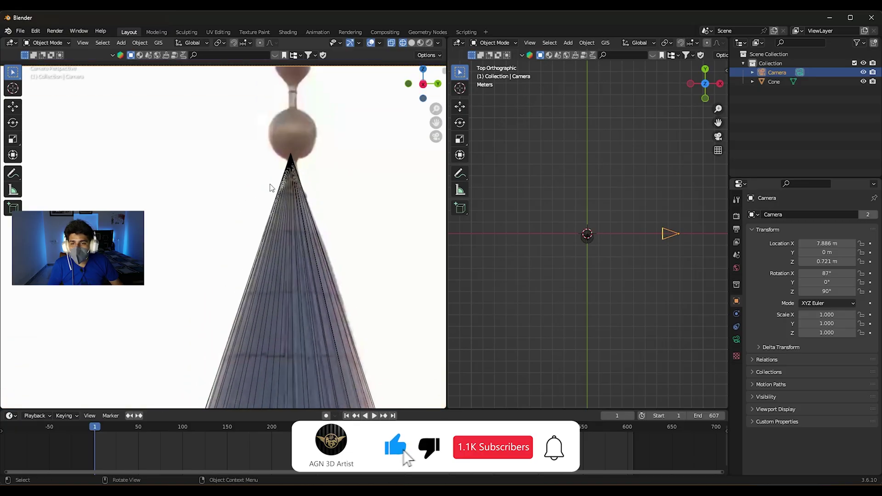
click(294, 190)
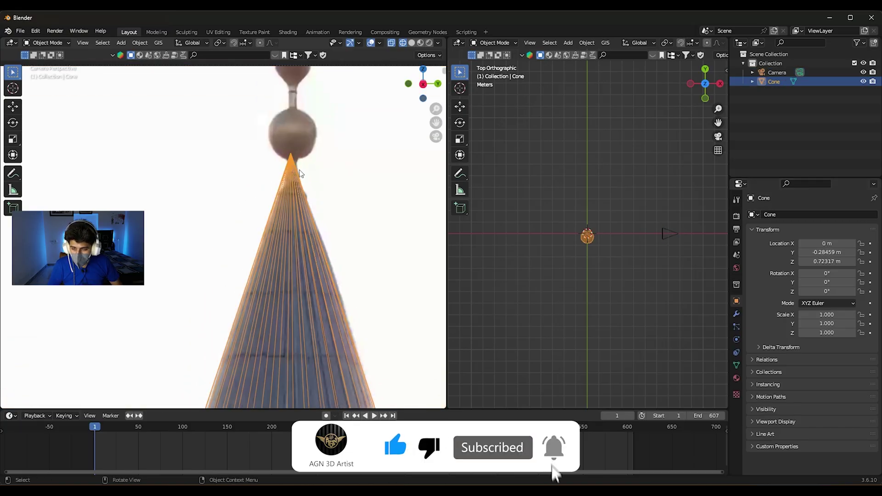
key(Tab)
key(a)
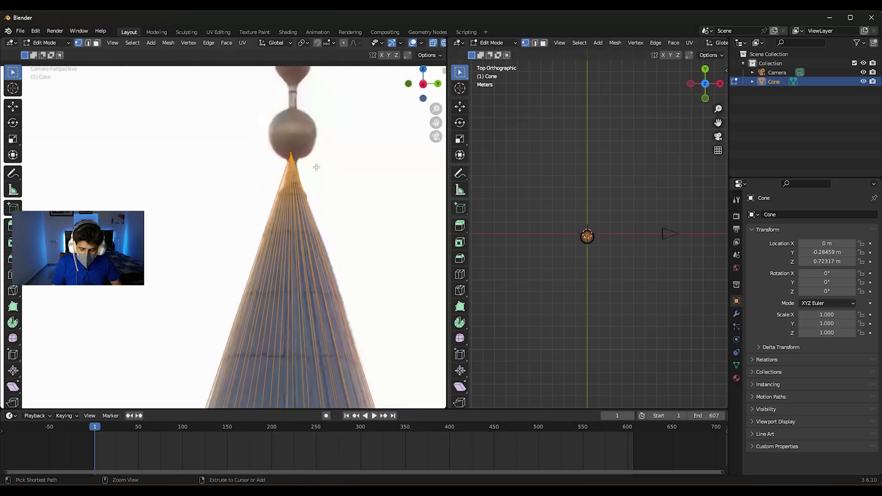
key(ctrl+b)
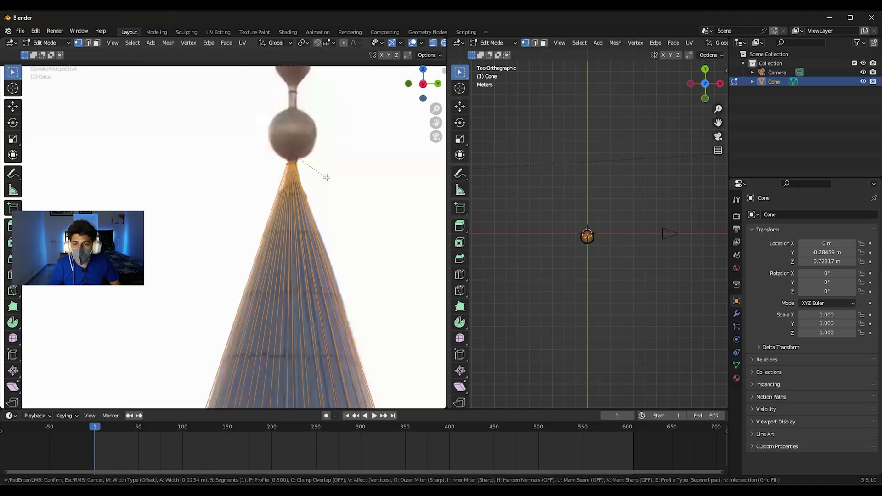
click(337, 186)
scroll(292, 185, up, 3)
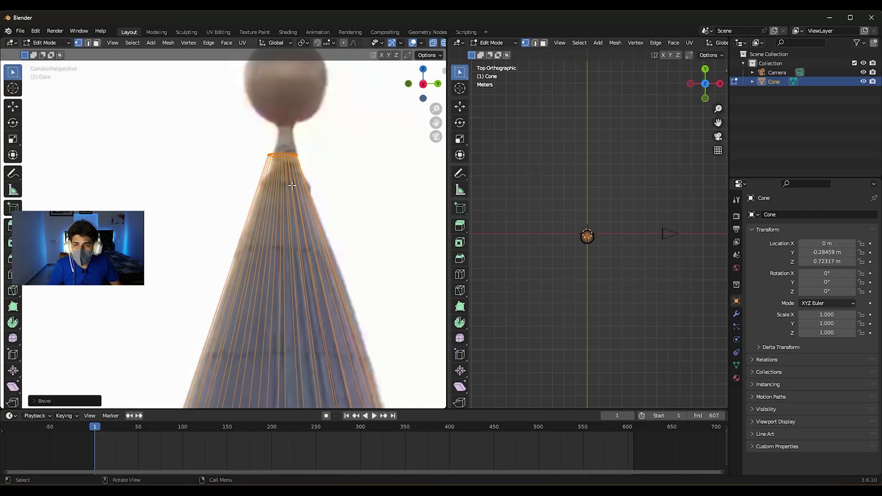
Resize the bevelled tip ring and shift it along Y beneath the spire's ball
key(s)
click(345, 188)
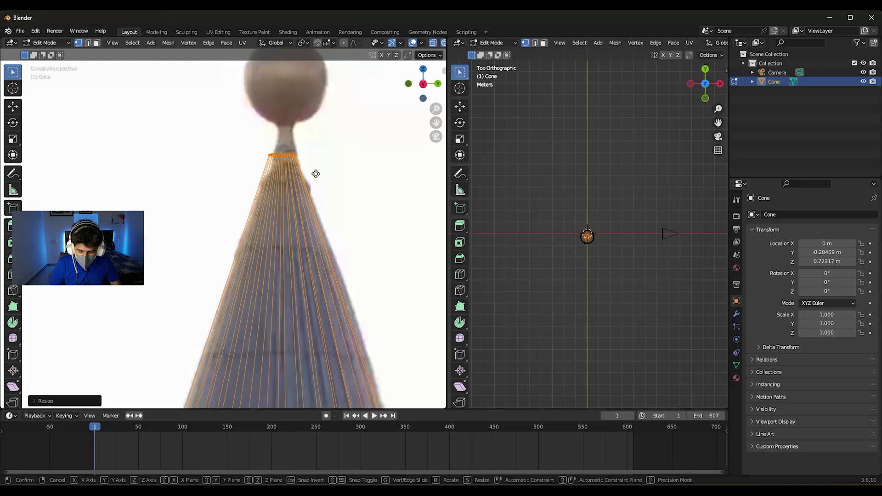
key(g)
key(y)
click(332, 177)
key(Tab)
scroll(291, 177, down, 3)
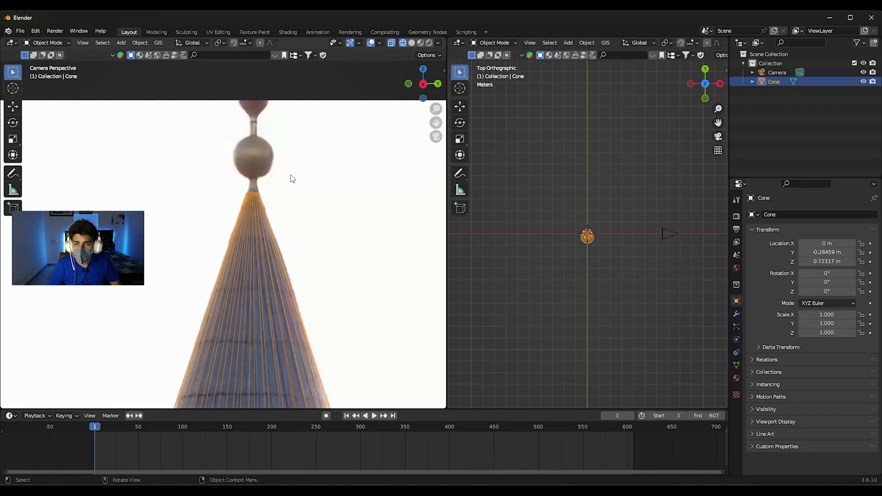
scroll(272, 275, down, 3)
scroll(271, 274, up, 3)
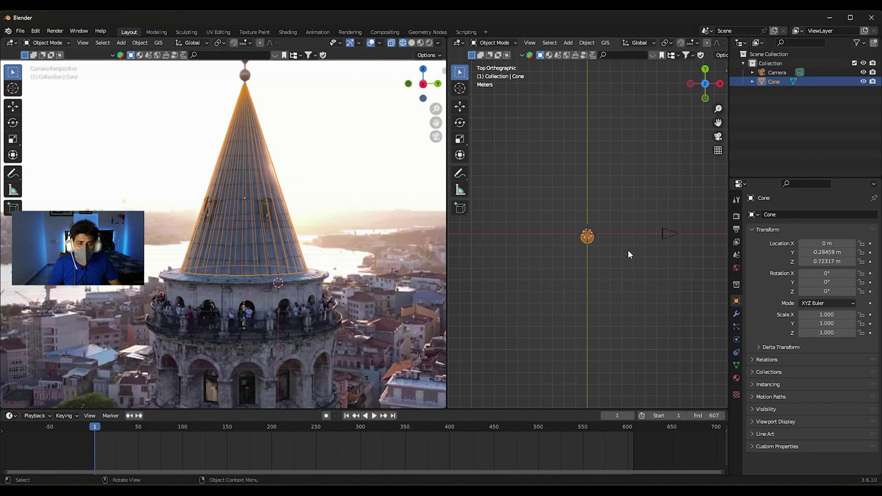
Delete the cone's bottom face and select its bottom rim edge loop
middle_drag(628, 250, 573, 145)
scroll(614, 199, up, 3)
key(Tab)
scroll(614, 199, up, 2)
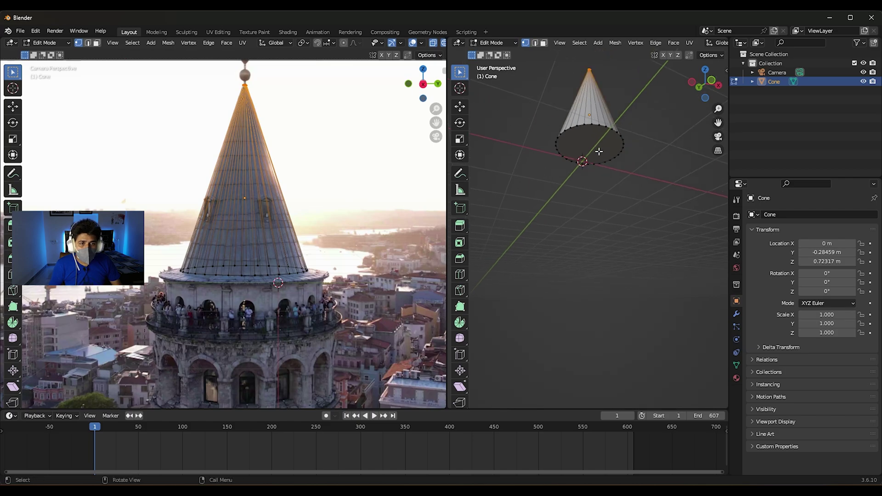
key(3)
click(598, 141)
key(x)
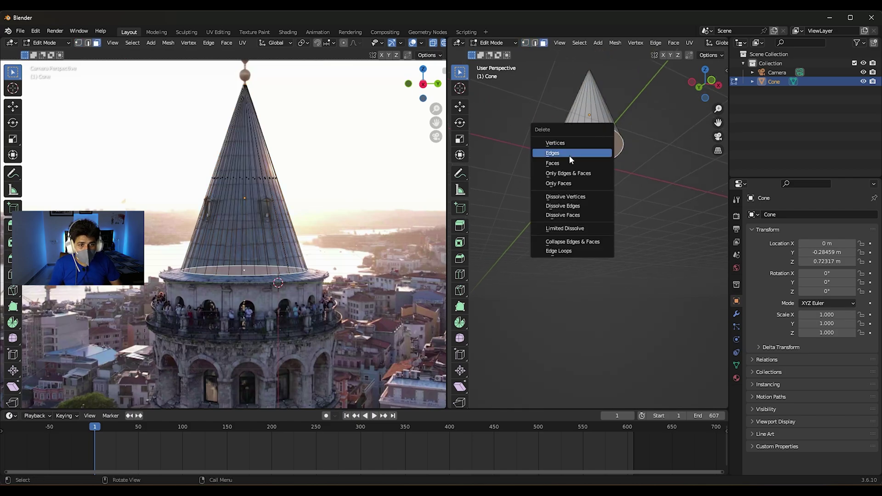
click(611, 150)
key(2)
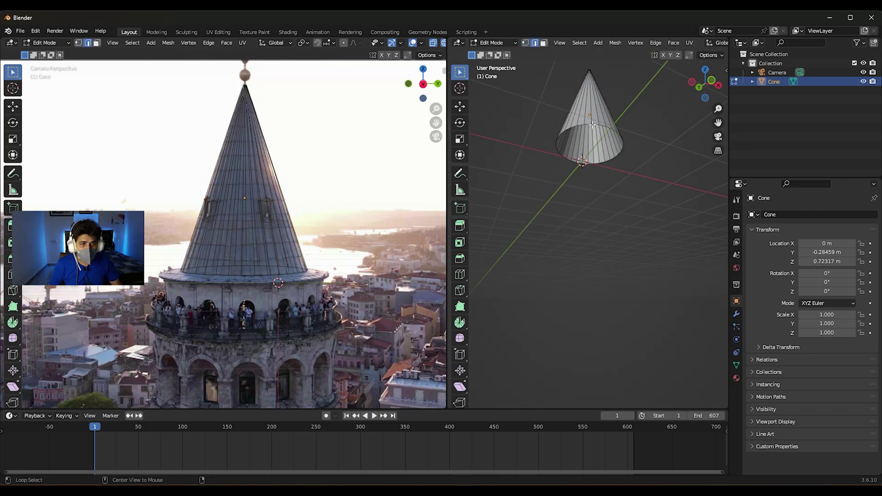
alt+click(586, 129)
Extrude the bottom rim and scale it outward into a wider ring
key(KP_7)
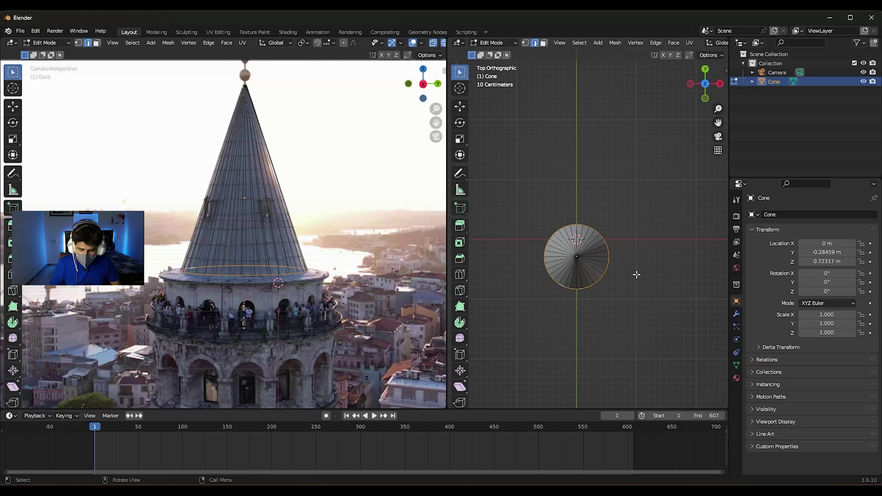
key(e)
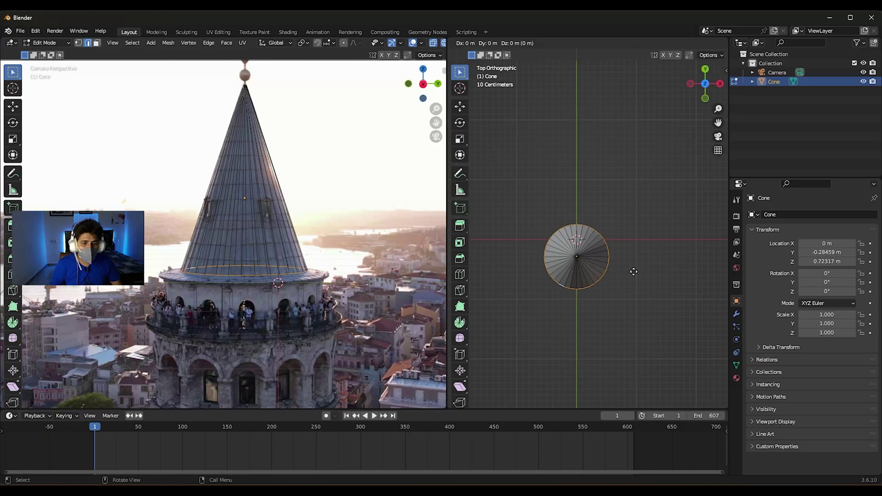
key(s)
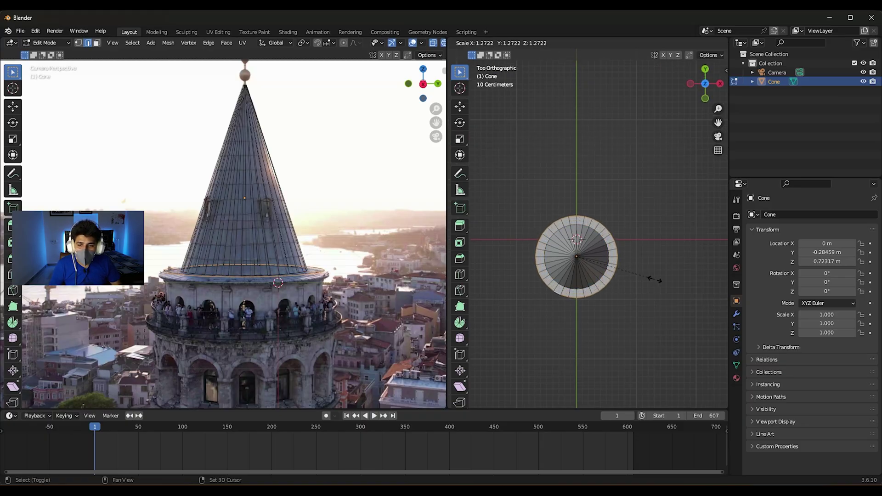
click(680, 285)
scroll(288, 321, up, 2)
scroll(288, 320, up, 2)
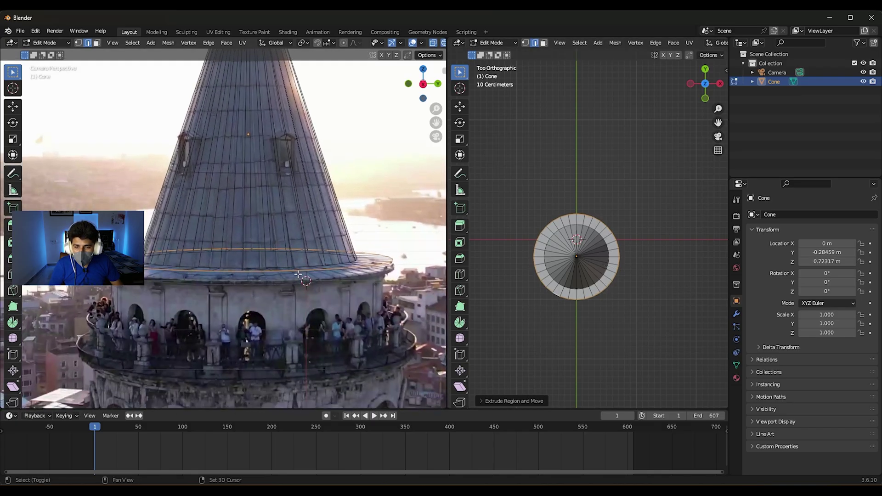
Lower the extruded rim twice along Z onto the roof edge, then check it from above
key(g)
key(z)
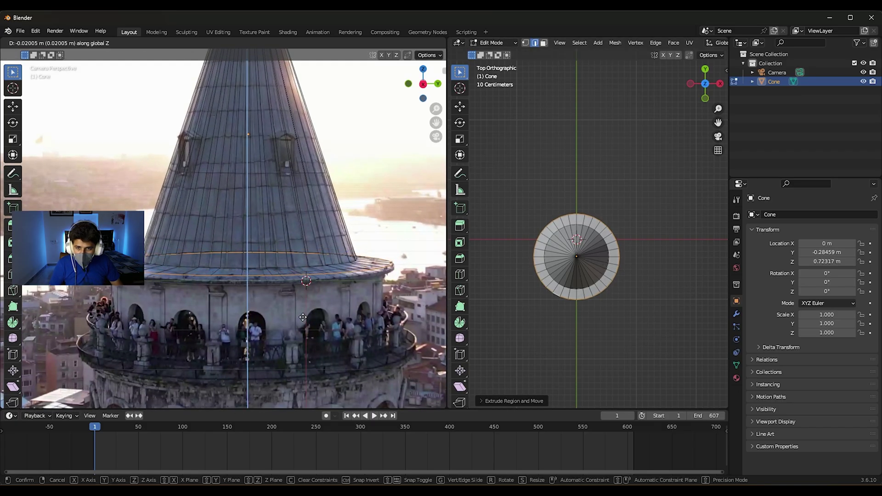
click(323, 353)
middle_drag(600, 299, 605, 210)
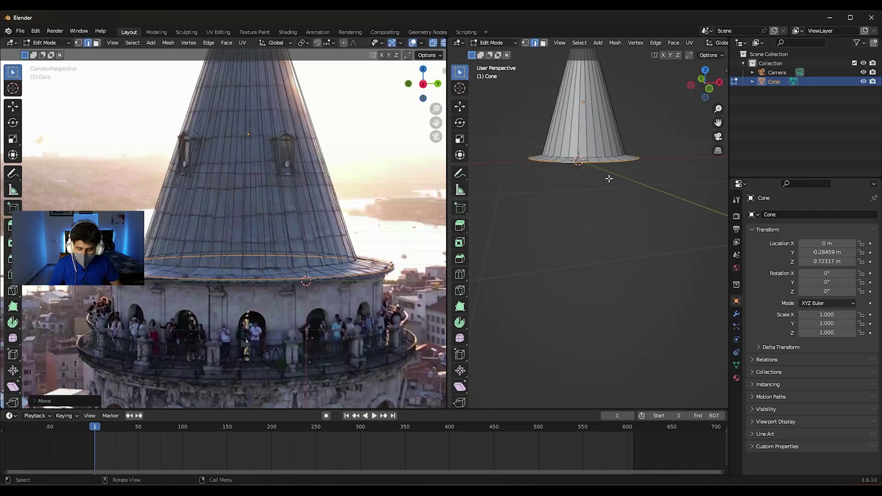
key(g)
key(z)
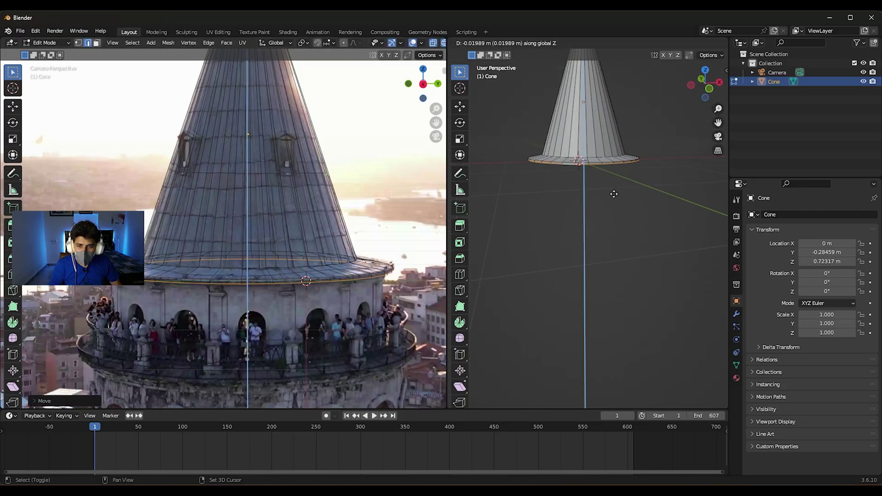
click(613, 194)
key(Tab)
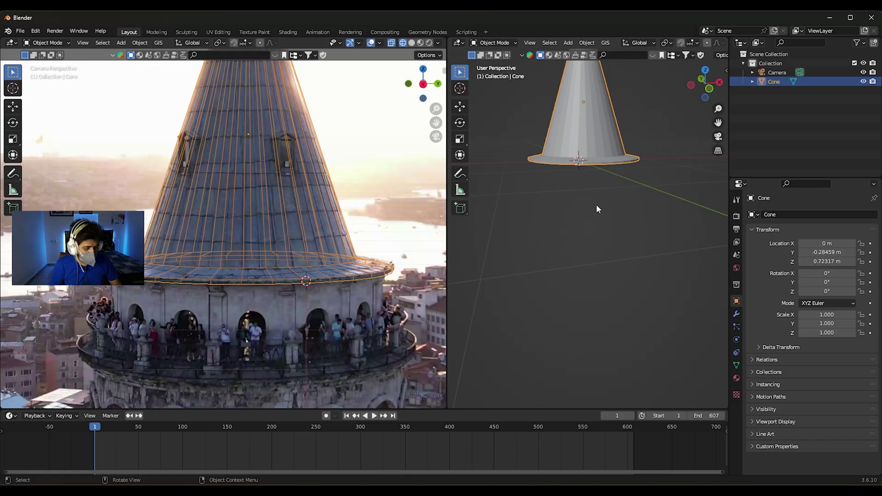
key(KP_7)
key(Tab)
key(KP_5)
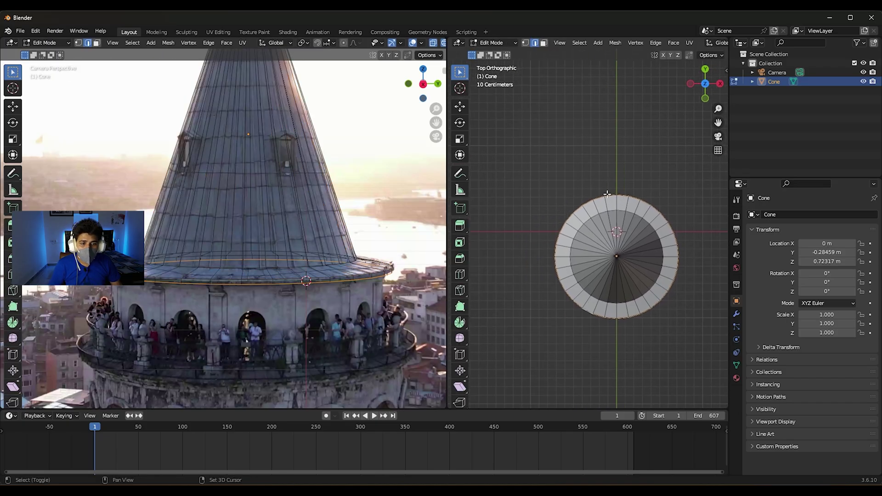
In X-ray vertex mode, grow the rim selection and keep only its left half
scroll(618, 256, down, 5)
scroll(622, 262, down, 3)
scroll(622, 262, up, 7)
scroll(574, 248, up, 1)
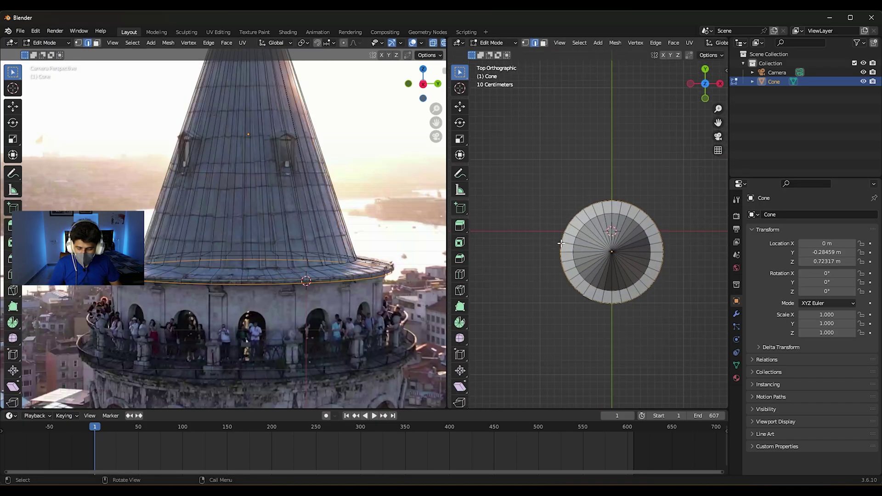
key(1)
key(ctrl+KP_Add)
key(alt+z)
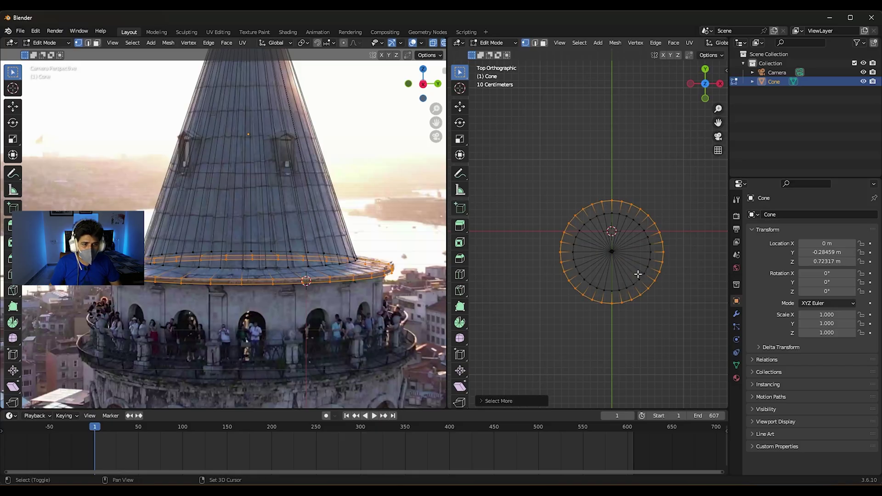
ctrl+drag(686, 383, 606, 155)
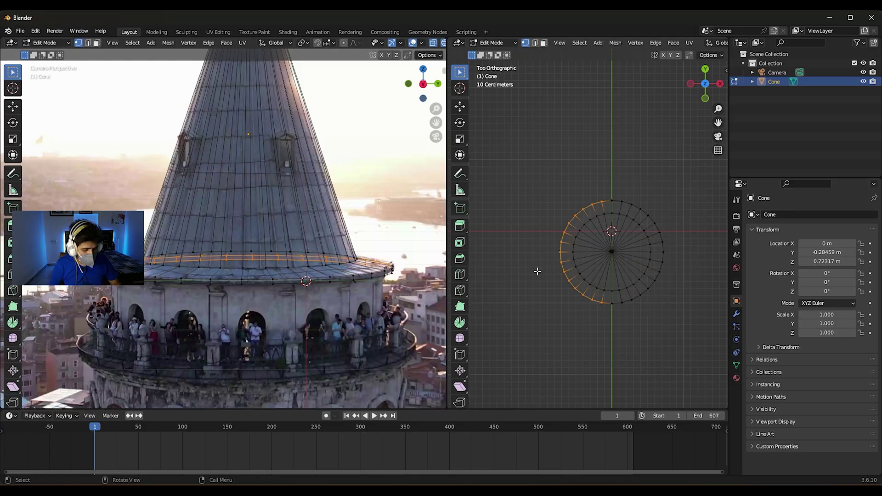
From the front view, tilt the half rim and shift it on Z to follow the roof edge
key(KP_1)
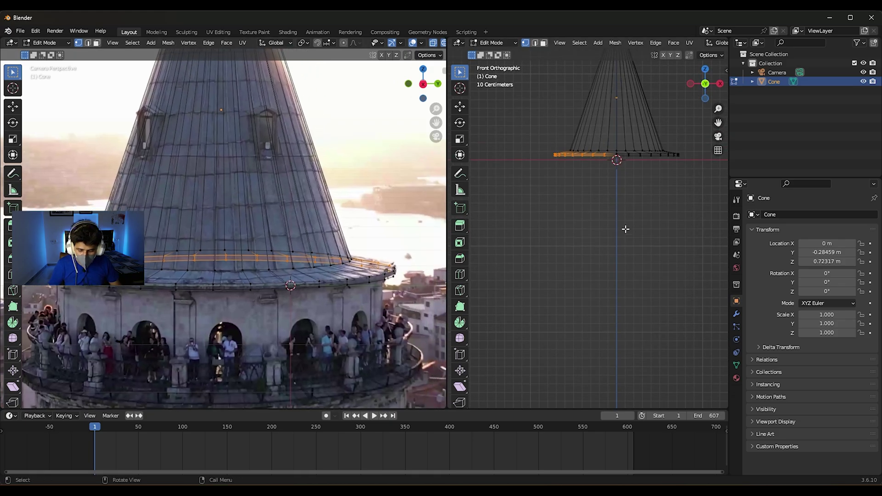
key(r)
click(582, 227)
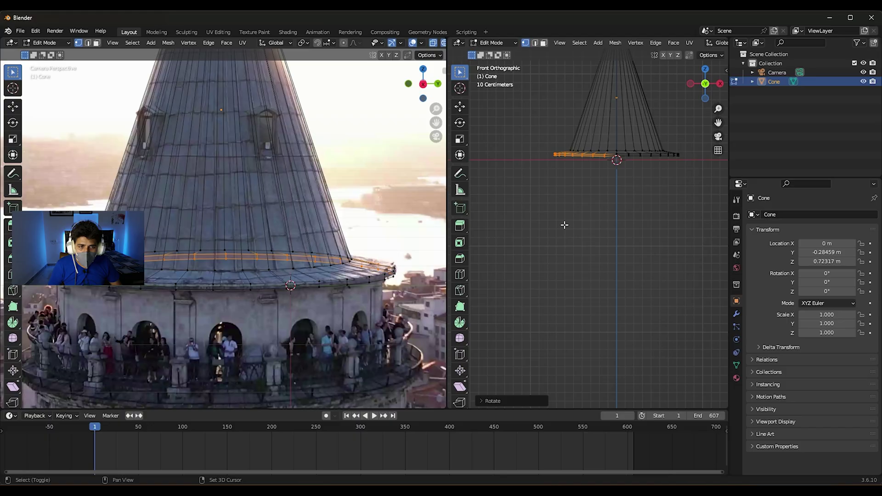
key(g)
key(z)
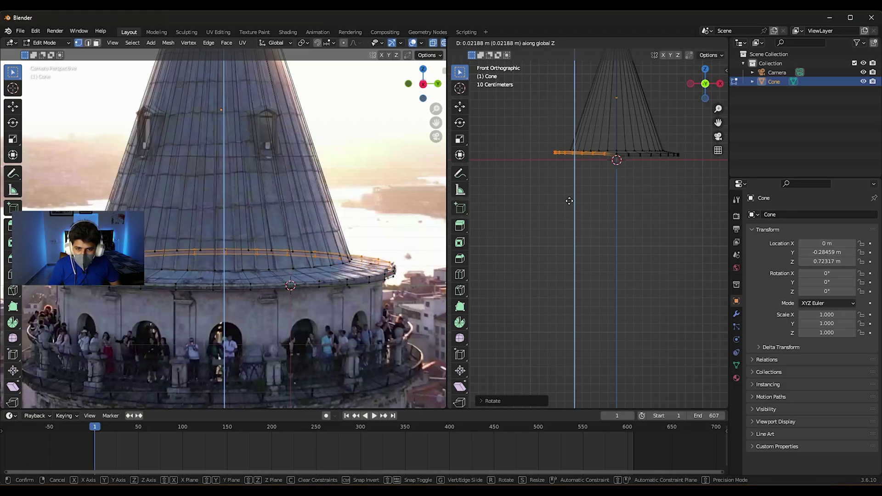
click(572, 203)
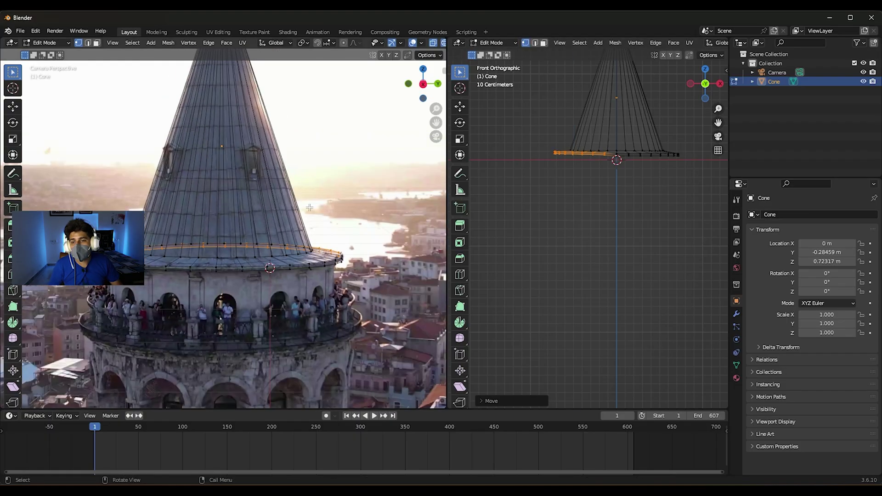
key(Tab)
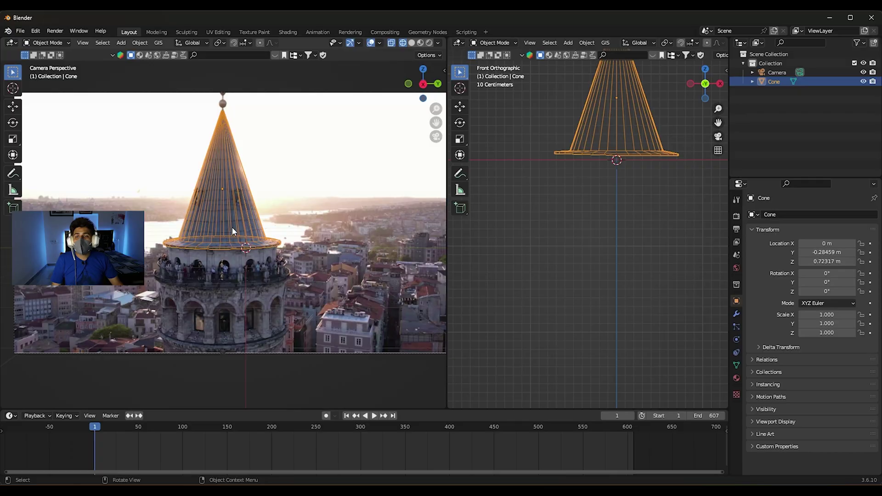
Pick the Cone as GeoTracker geometry and re-analyse the 607-frame drone clip
scroll(322, 183, down, 1)
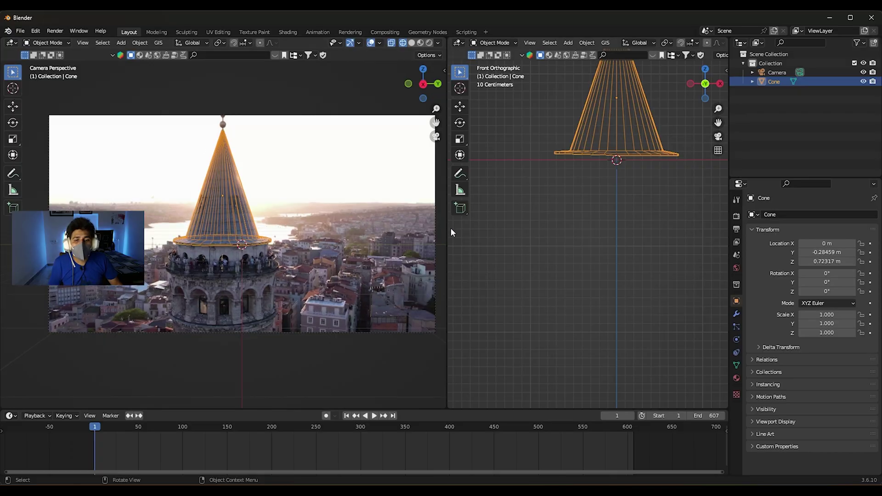
drag(449, 228, 546, 228)
key(n)
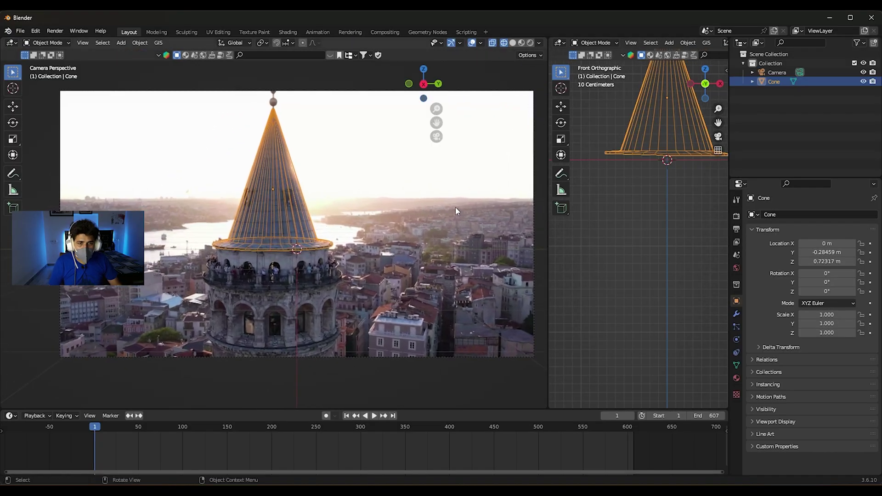
click(526, 147)
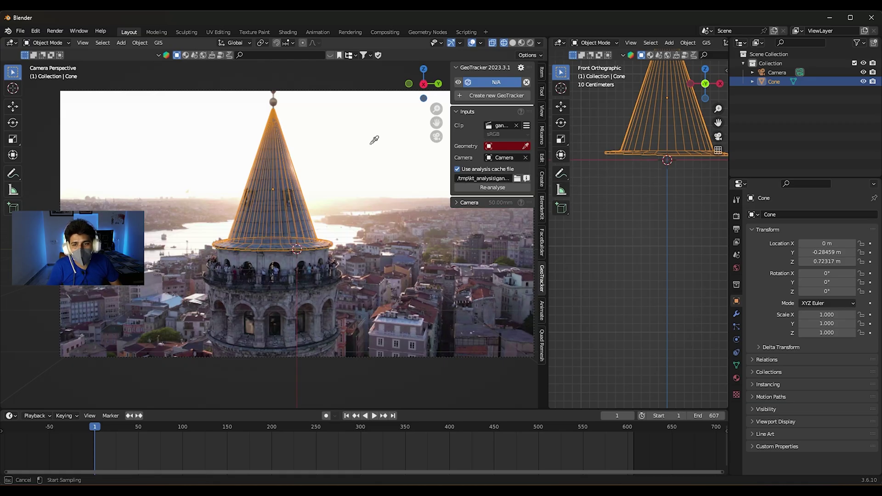
click(284, 158)
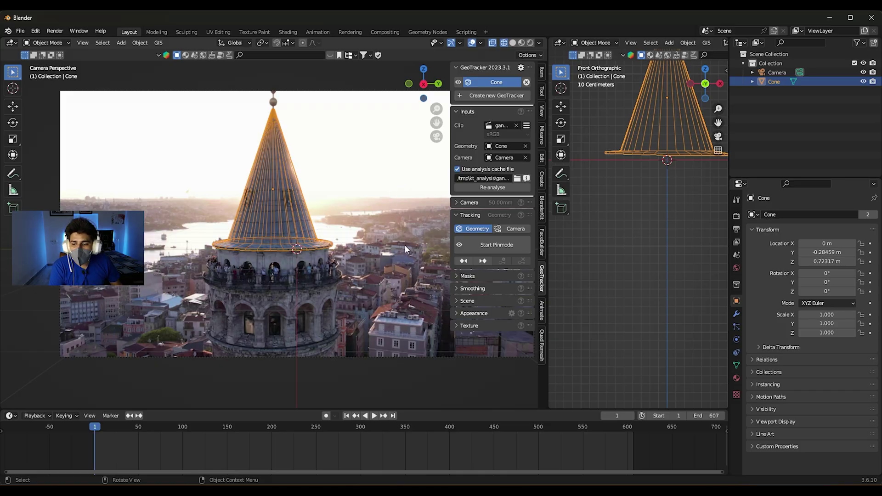
click(494, 188)
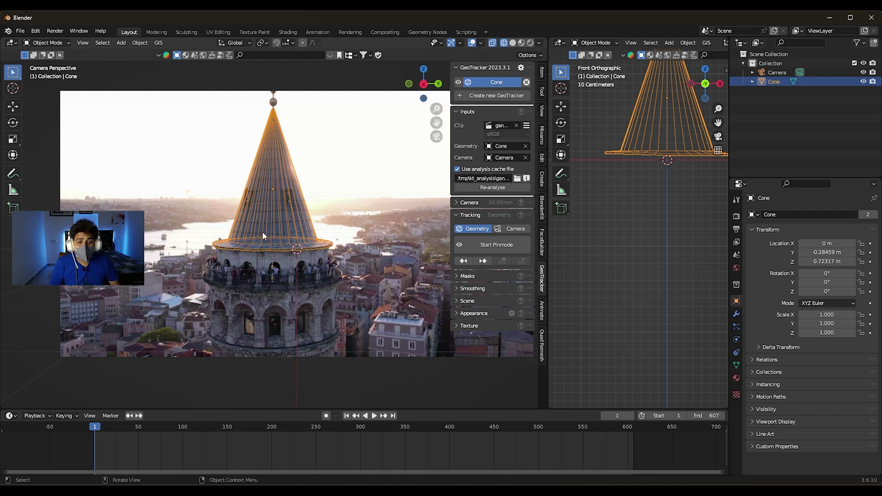
scroll(280, 193, up, 2)
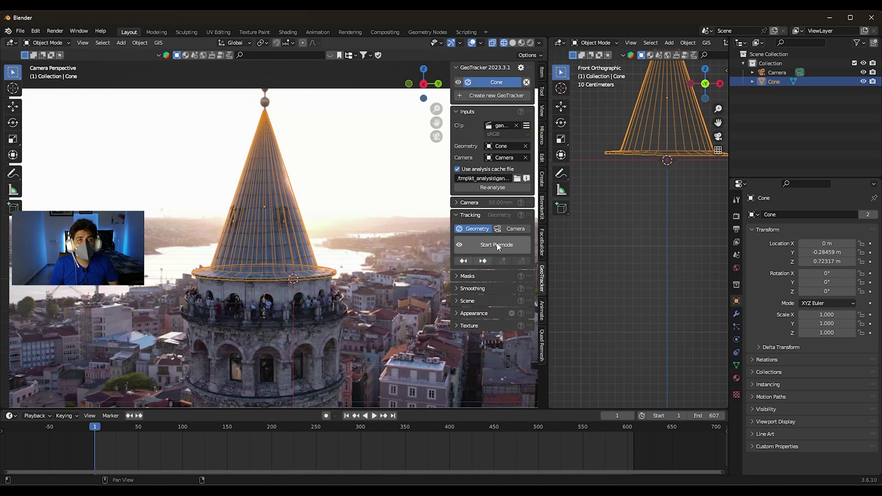
Enter Pin Mode and place two pins on the cone's rim
click(497, 246)
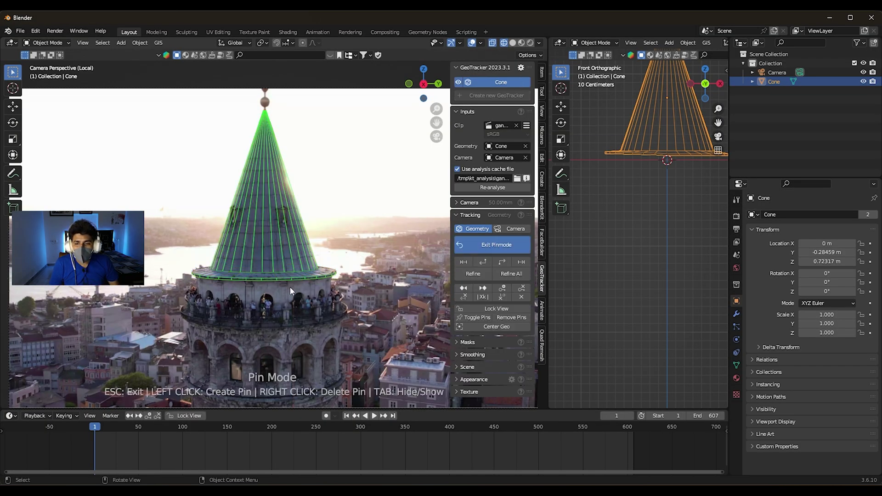
scroll(296, 281, up, 2)
scroll(298, 257, up, 3)
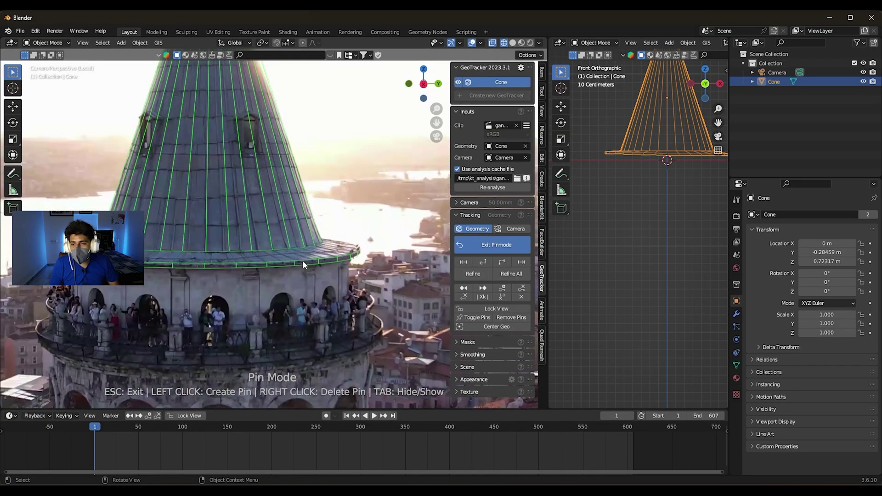
scroll(312, 255, up, 1)
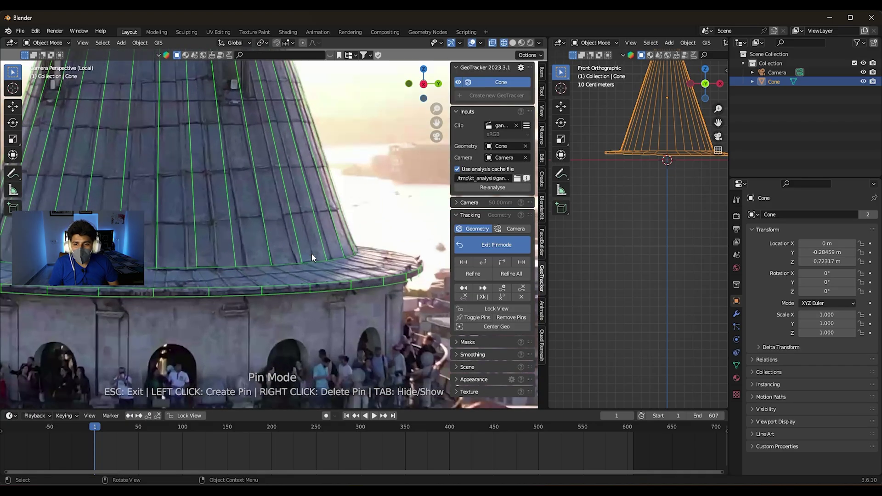
scroll(301, 248, up, 2)
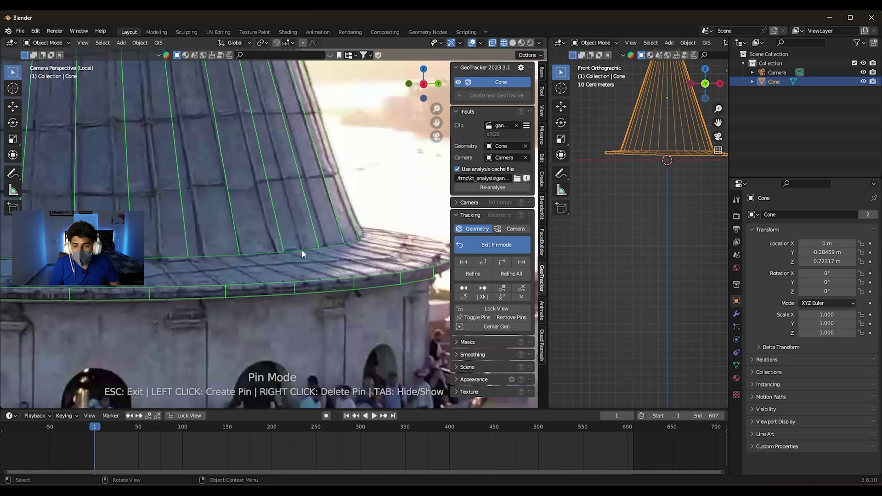
ctrl+scroll(313, 245, down, 3)
click(320, 279)
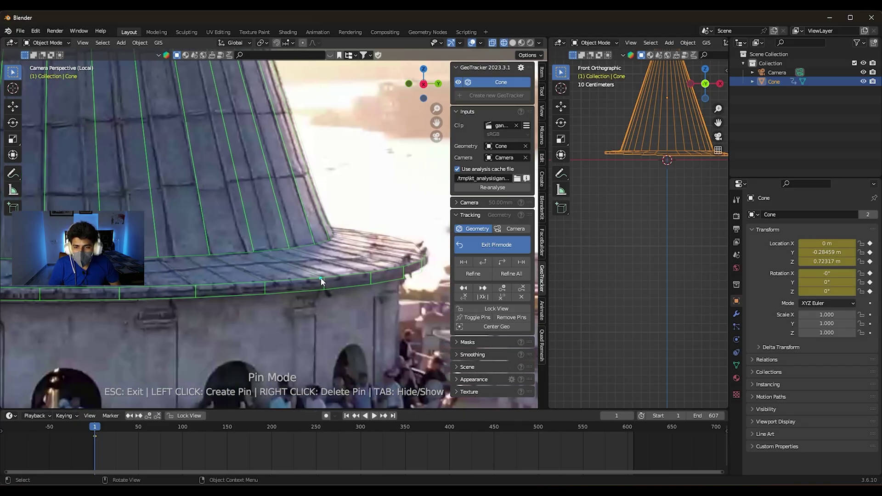
click(369, 276)
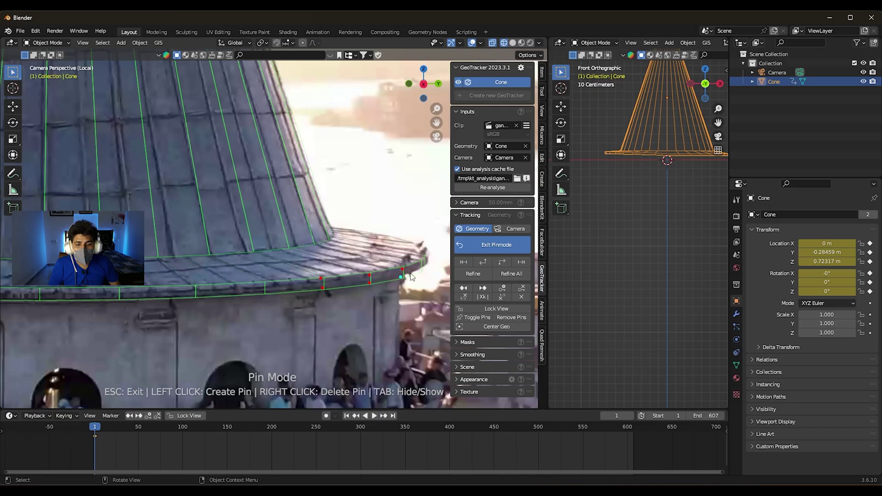
ctrl+scroll(358, 276, up, 5)
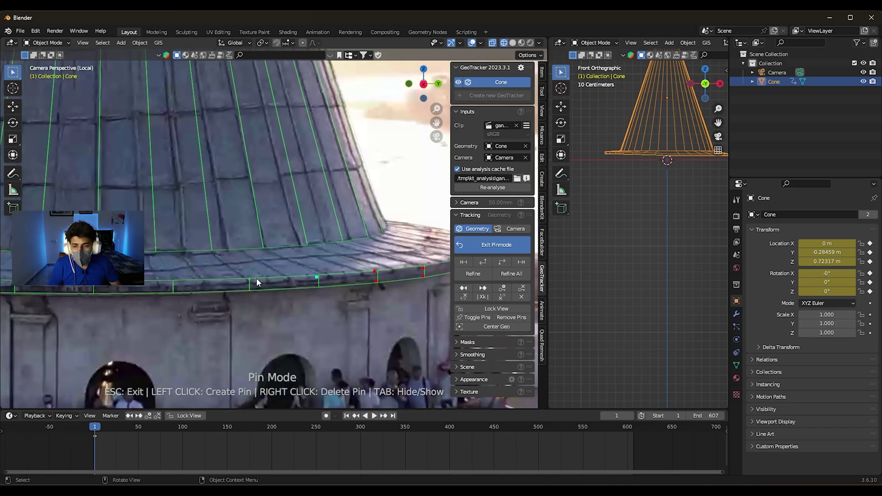
ctrl+scroll(258, 285, up, 8)
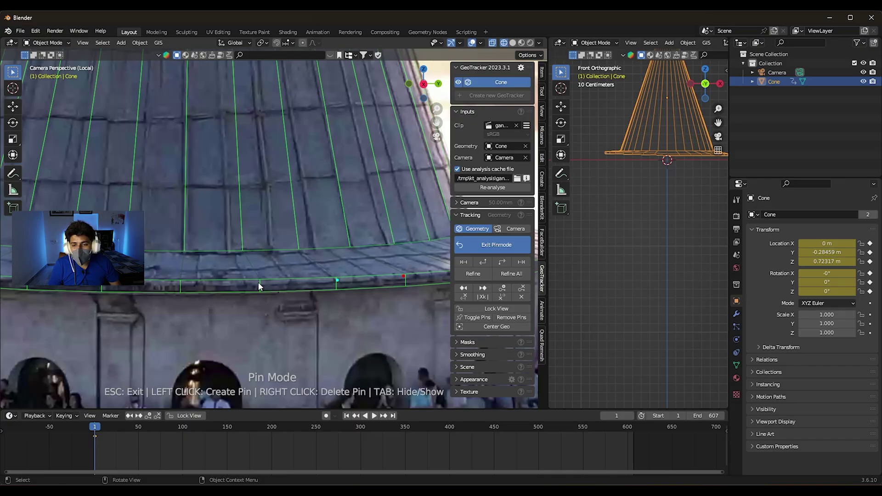
Add another rim pin and drag the cone's bottom edge onto the roof rim
click(185, 286)
ctrl+scroll(156, 288, up, 5)
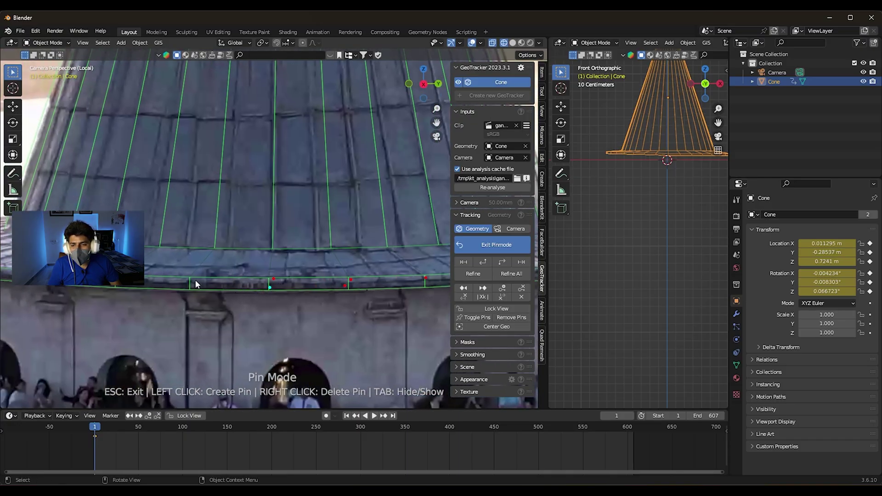
ctrl+scroll(237, 288, up, 3)
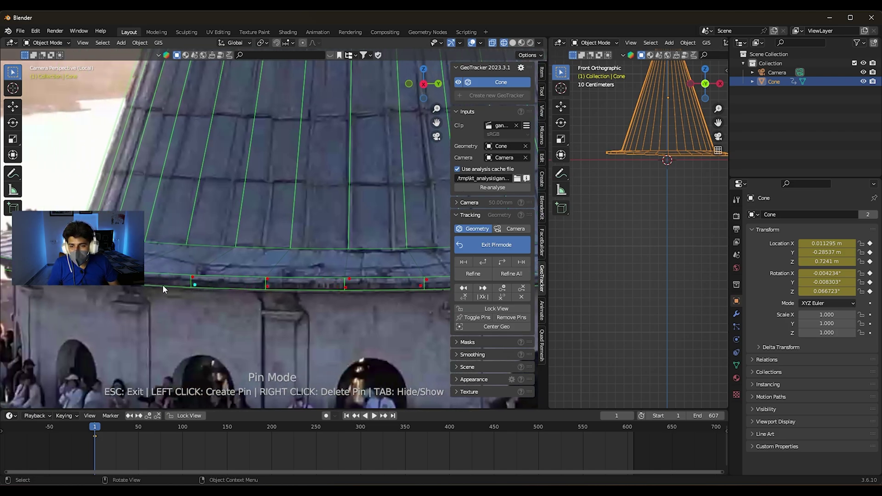
shift+middle_drag(162, 285, 211, 292)
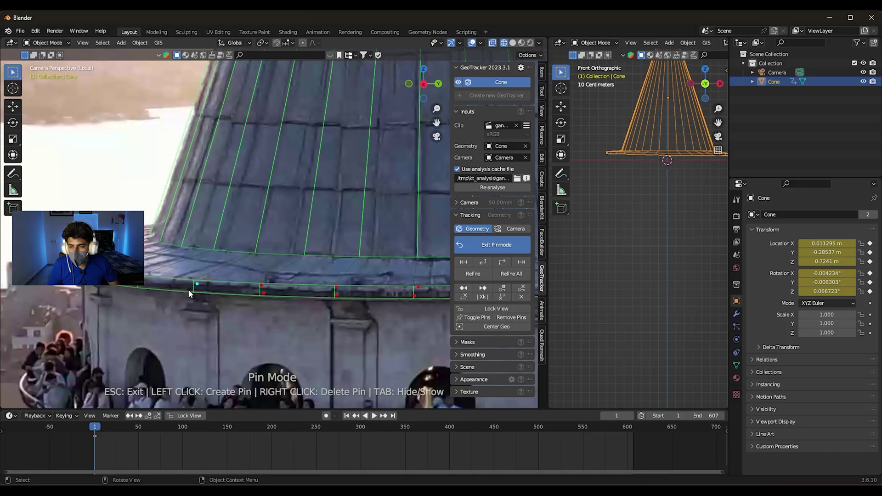
ctrl+scroll(188, 290, down, 2)
shift+middle_drag(230, 242, 329, 252)
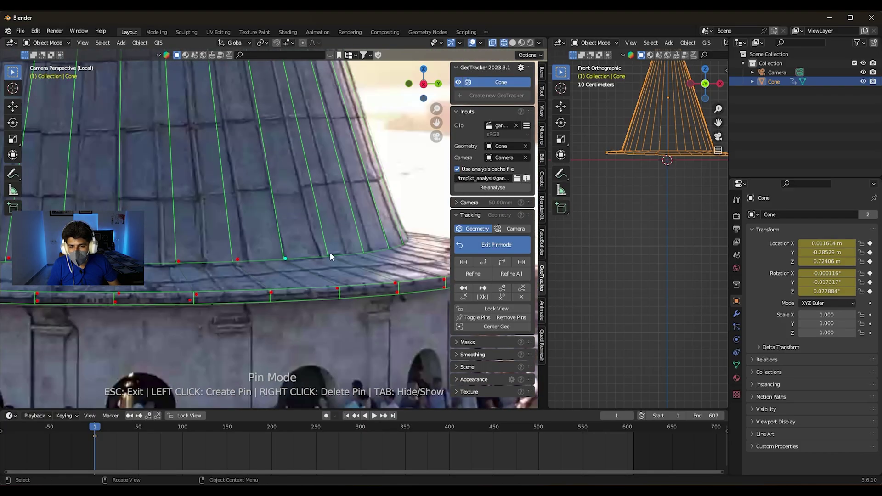
scroll(290, 177, up, 3)
scroll(315, 193, down, 2)
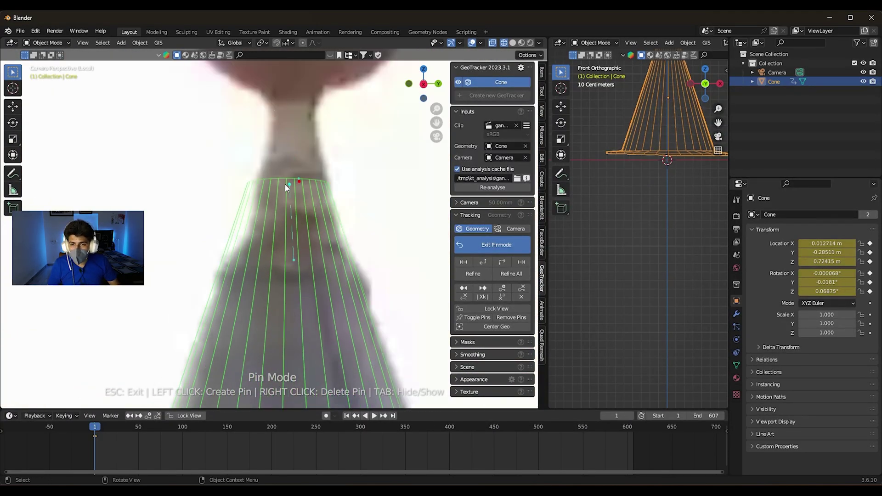
scroll(283, 216, down, 3)
scroll(280, 249, down, 2)
scroll(280, 257, down, 2)
scroll(287, 190, up, 3)
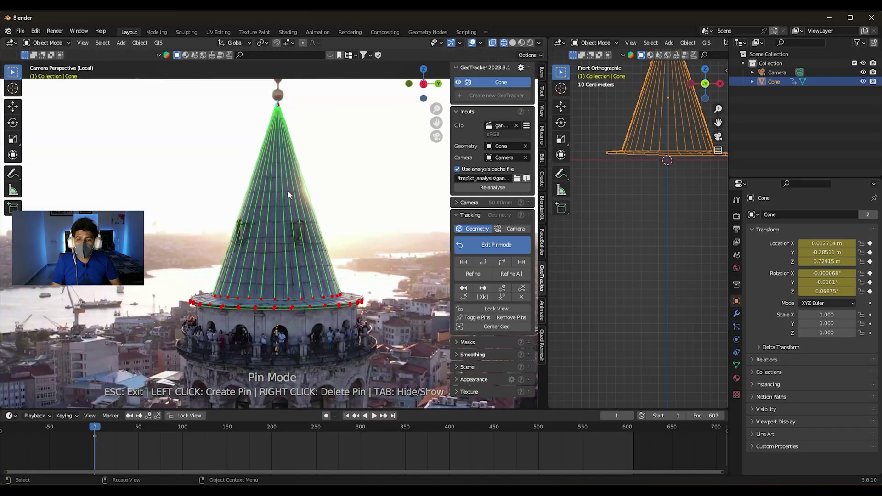
scroll(292, 216, up, 2)
scroll(290, 238, up, 1)
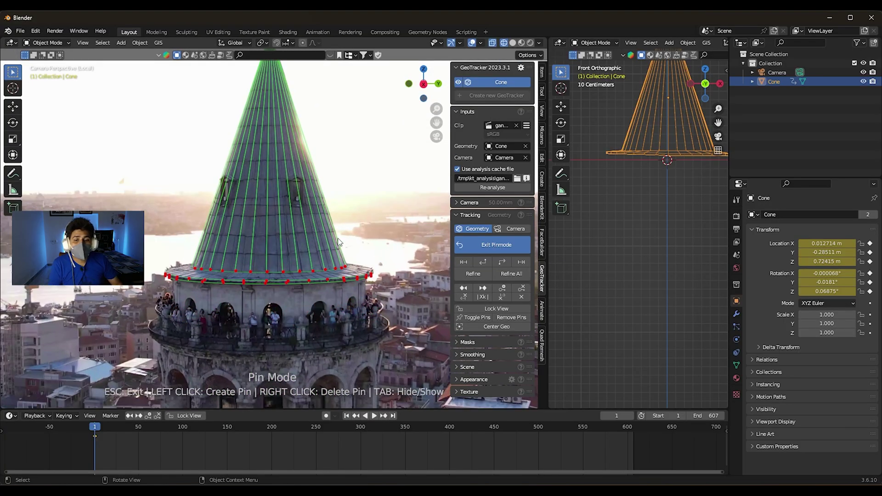
Track the camera through all 607 frames, then return to frame 1
click(520, 228)
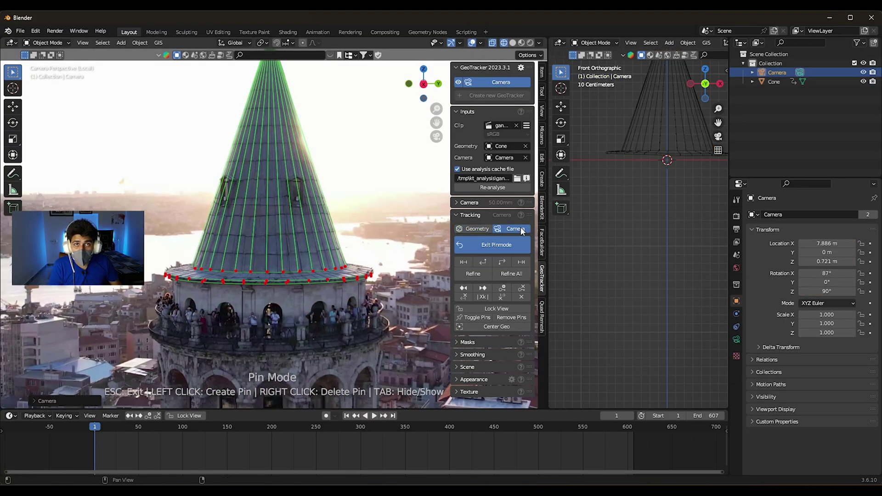
click(502, 262)
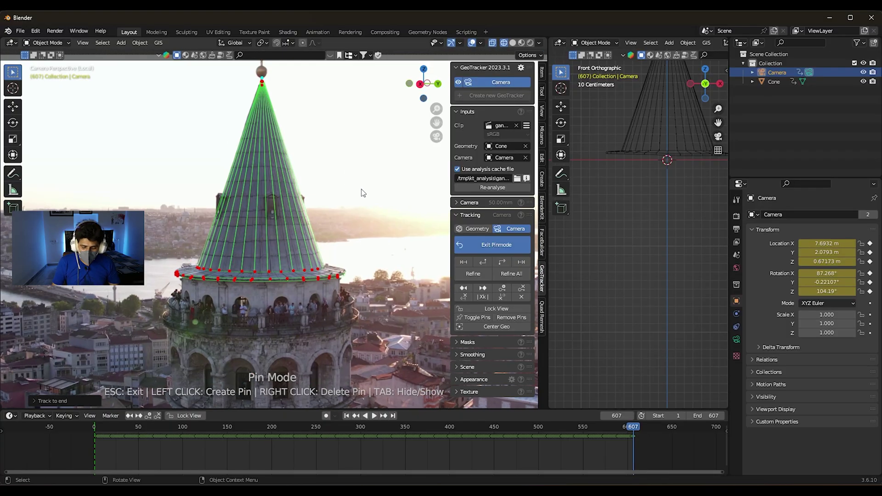
key(n)
key(Home)
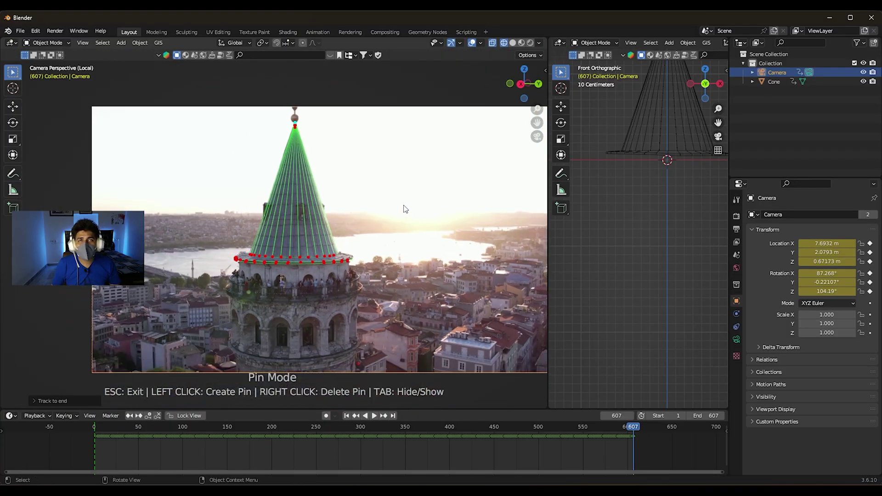
click(347, 416)
scroll(403, 275, up, 1)
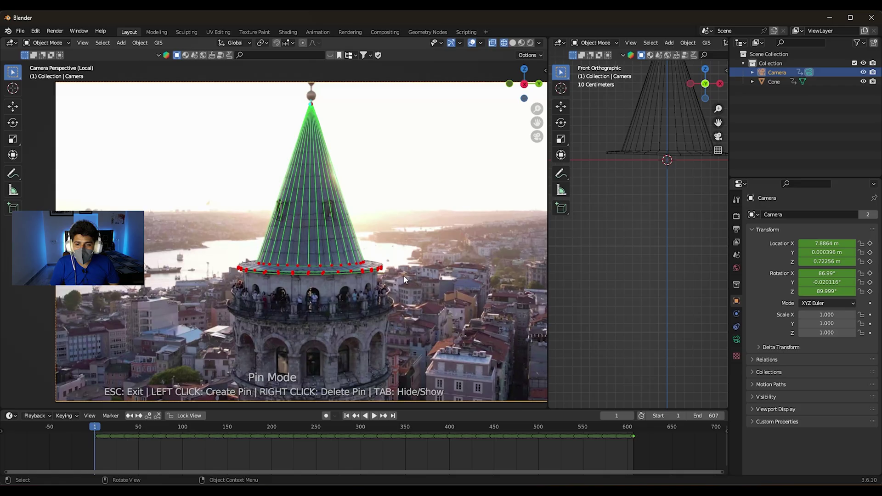
Exit Pin Mode, then play and scrub the clip to check the camera track holds
key(n)
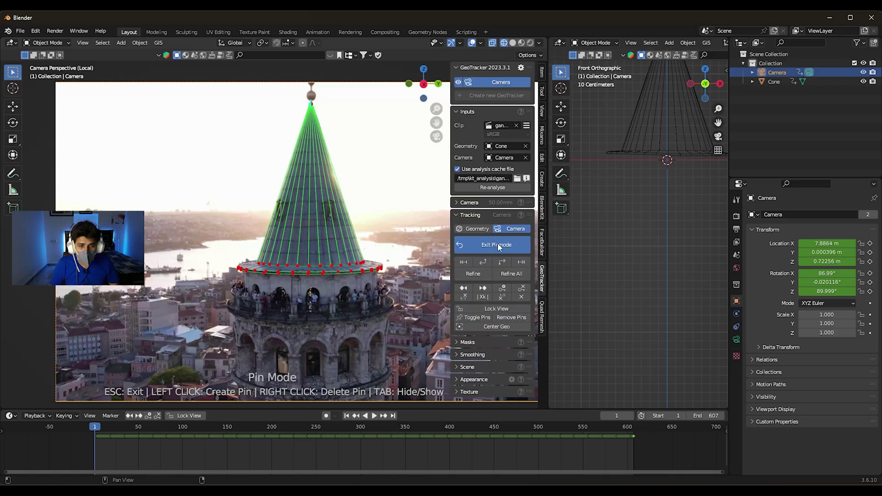
click(498, 242)
key(n)
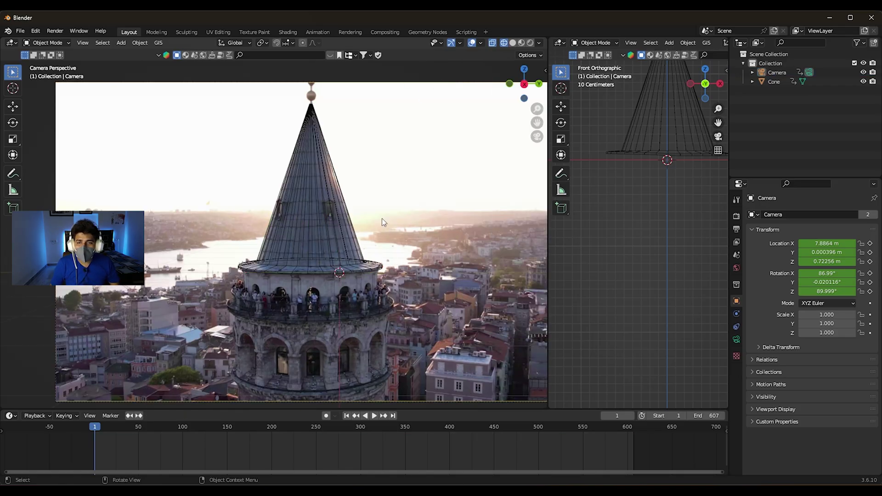
key(space)
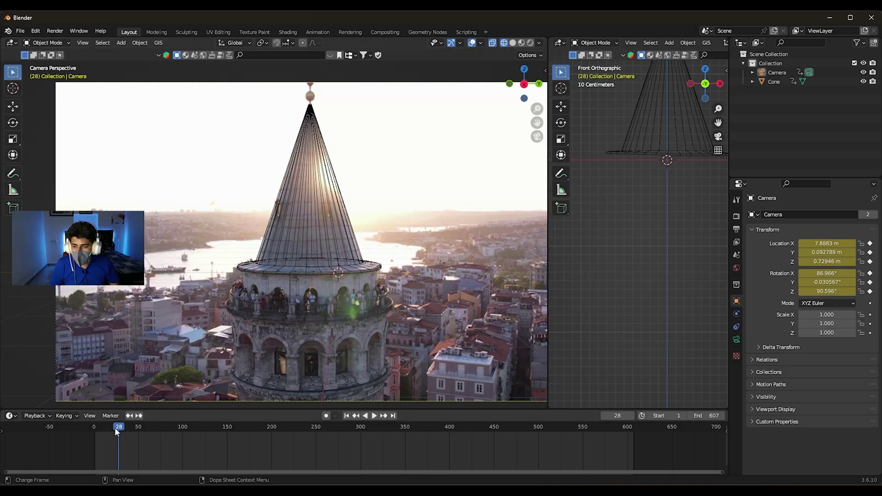
drag(114, 428, 215, 427)
mouse_move(277, 426)
mouse_down()
mouse_move(580, 434)
mouse_move(224, 434)
mouse_up()
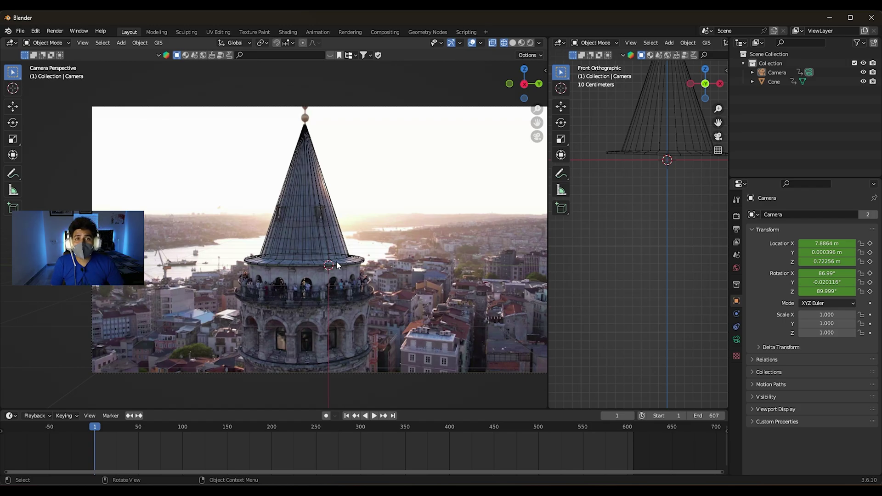
scroll(350, 245, down, 1)
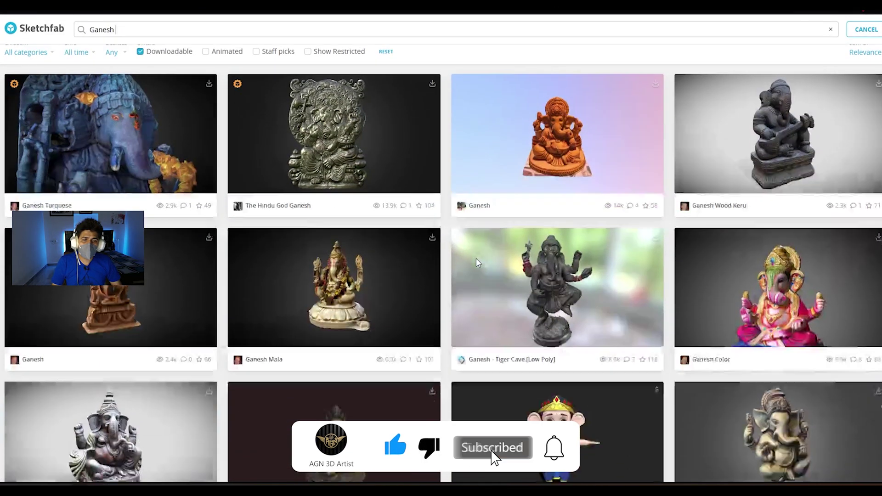
scroll(478, 262, down, 3)
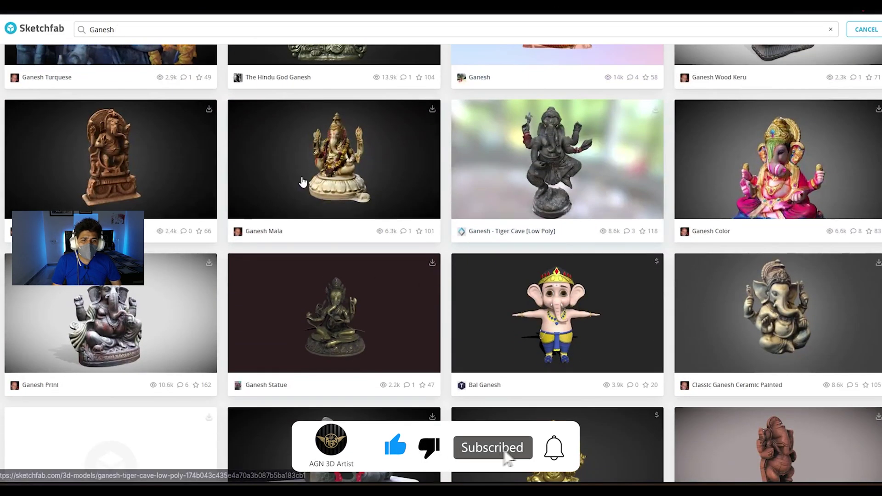
scroll(373, 242, up, 4)
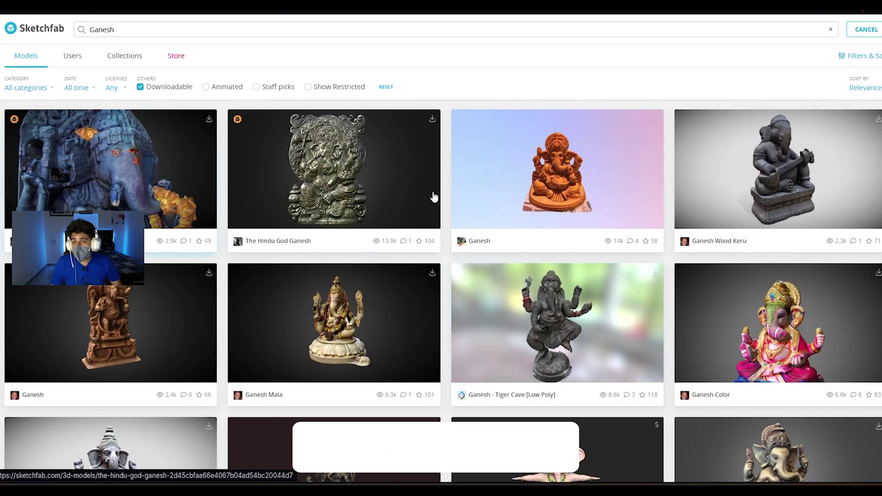
scroll(435, 212, down, 1)
scroll(448, 223, down, 4)
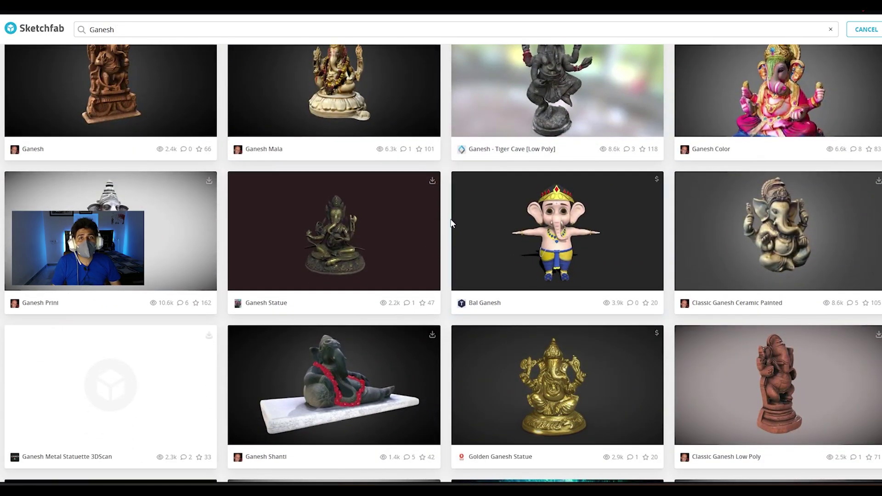
scroll(466, 220, down, 2)
scroll(467, 224, down, 3)
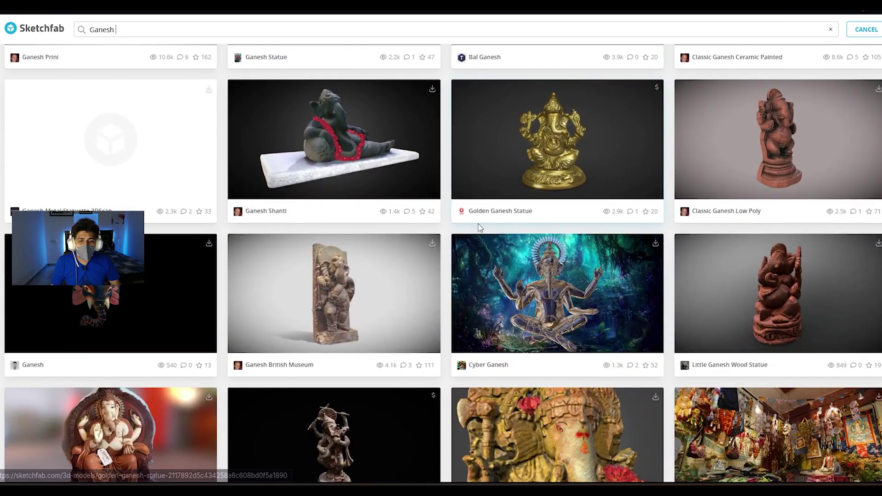
scroll(467, 225, down, 2)
scroll(467, 224, down, 3)
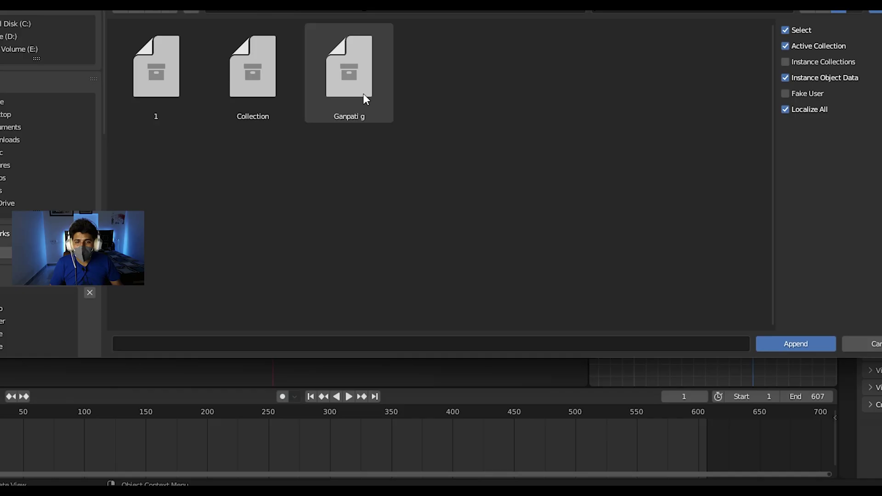
Append the 'Ganpati g' collection and make Sketchfab_model.002 active, orbiting to inspect it
click(363, 94)
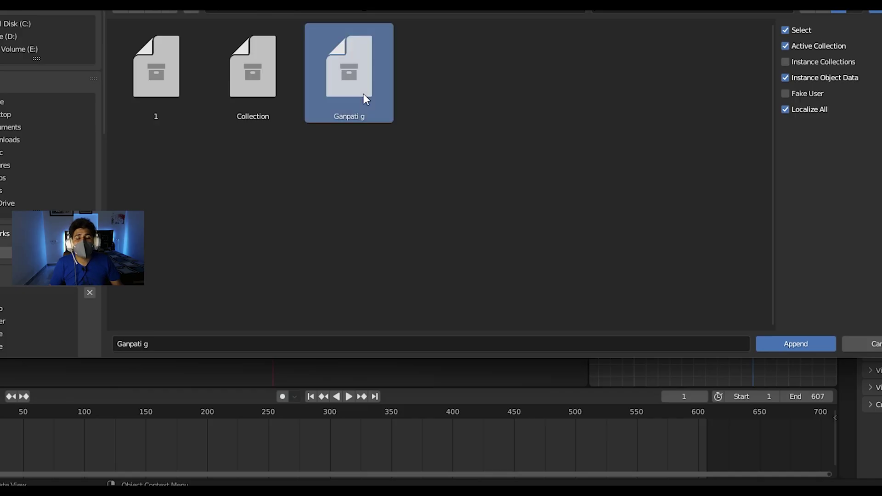
click(788, 345)
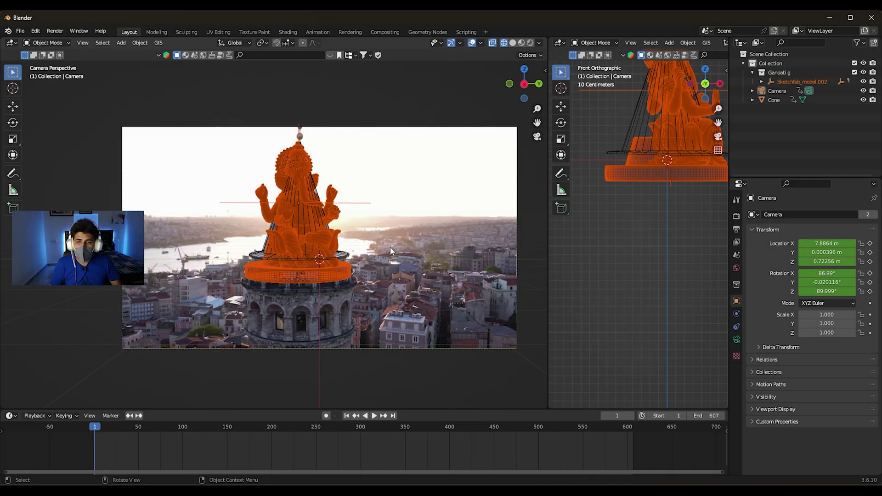
click(390, 247)
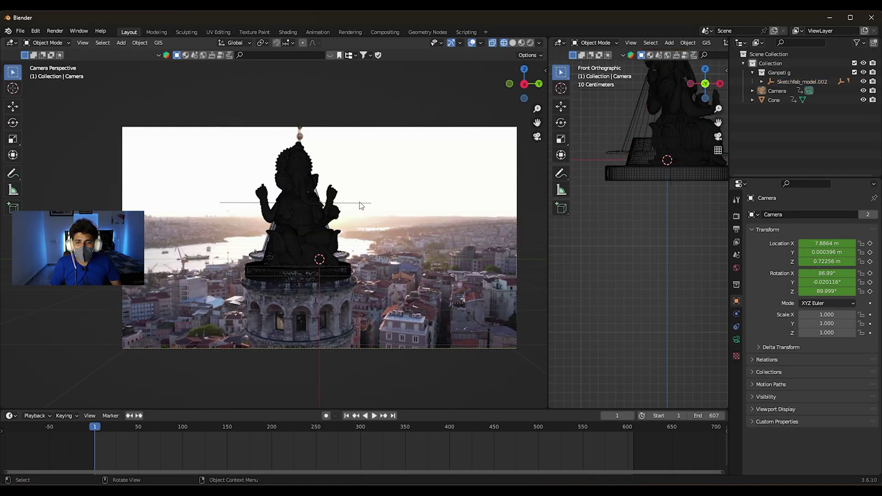
click(359, 202)
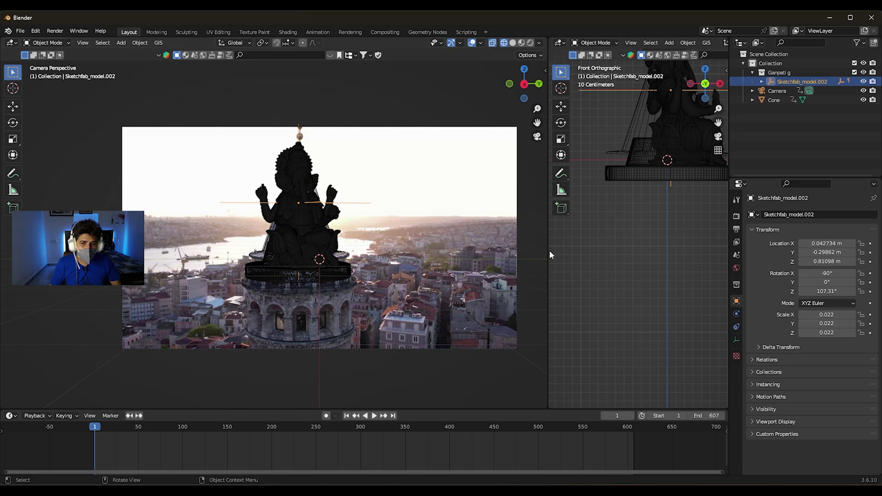
drag(551, 253, 386, 256)
mouse_move(459, 258)
middle_down()
mouse_move(561, 260)
mouse_move(530, 261)
middle_up()
key(KP_7)
mouse_move(578, 253)
middle_down()
mouse_move(538, 180)
mouse_move(569, 224)
mouse_move(610, 216)
middle_up()
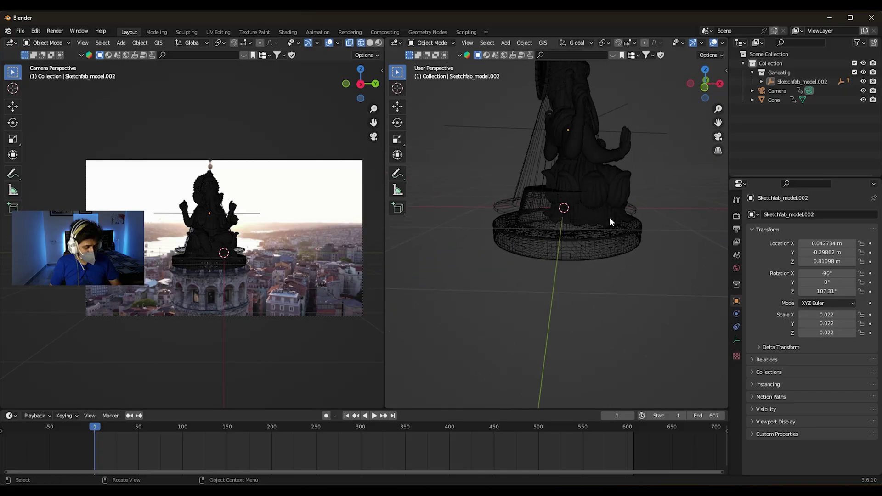
Shrink the statue to fit the roof and adjust its height from the front view
key(KP_7)
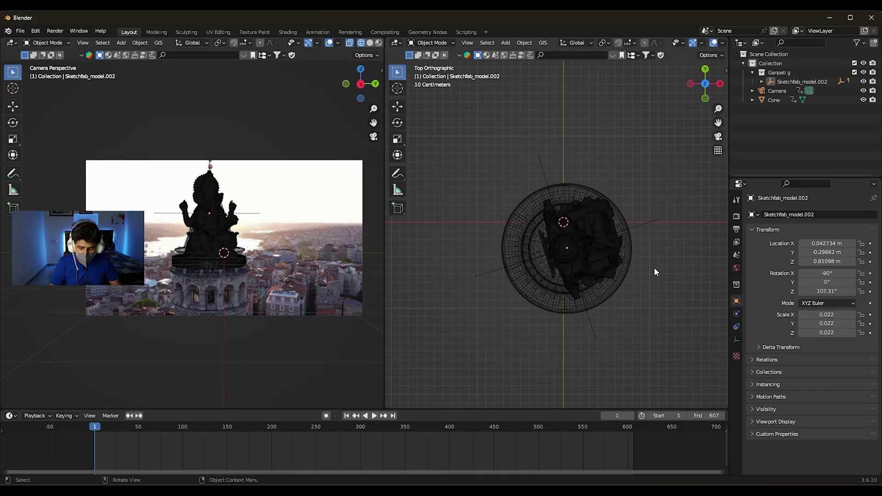
key(s)
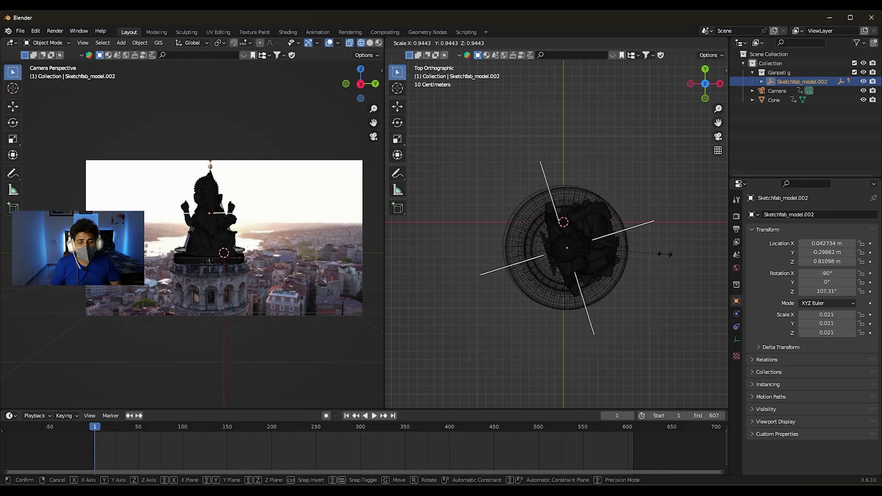
click(663, 254)
key(KP_5)
key(KP_1)
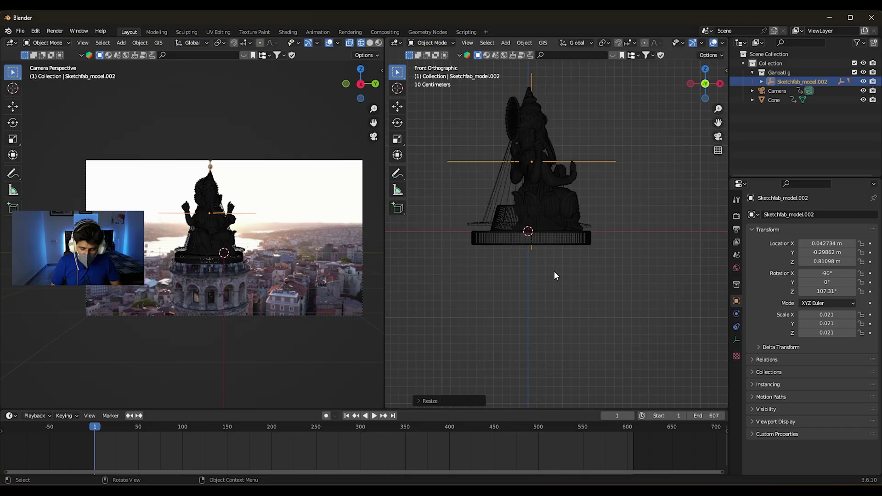
key(g)
key(z)
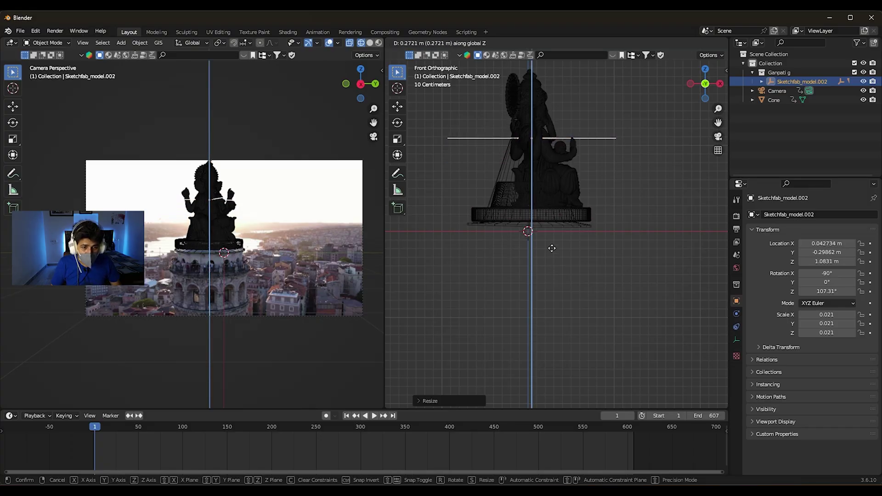
click(563, 293)
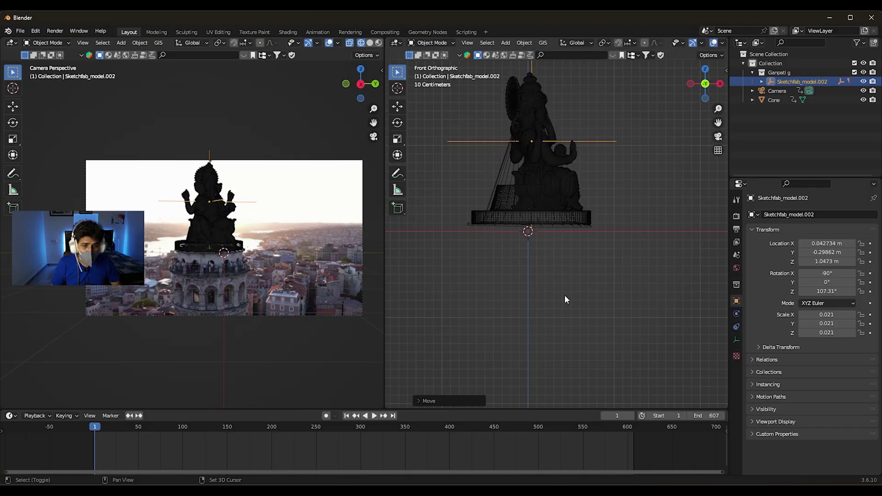
scroll(563, 276, up, 2)
scroll(564, 262, up, 2)
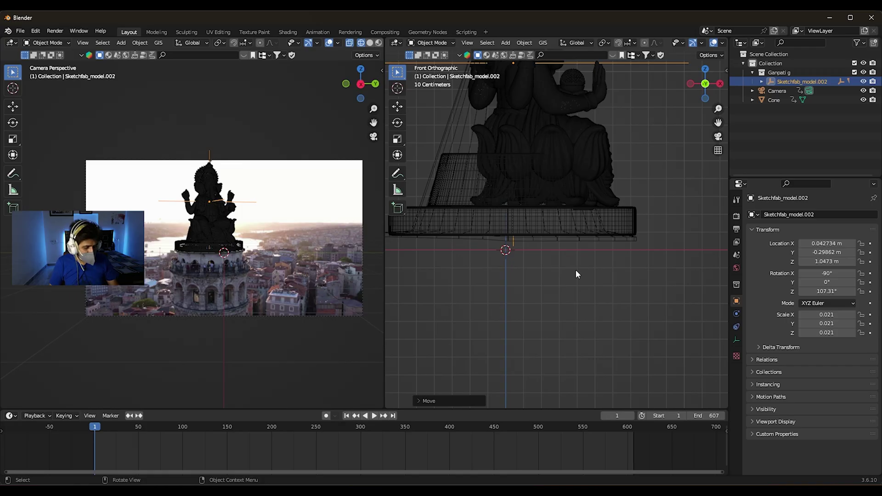
Resize the statue, rotate it to 101.93°, and move it to X 0.025134, Y -0.28318
key(KP_7)
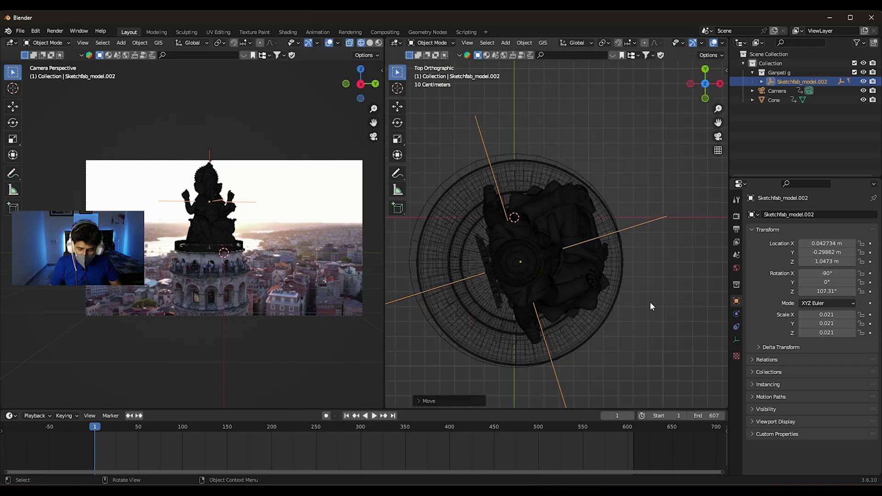
key(s)
click(664, 302)
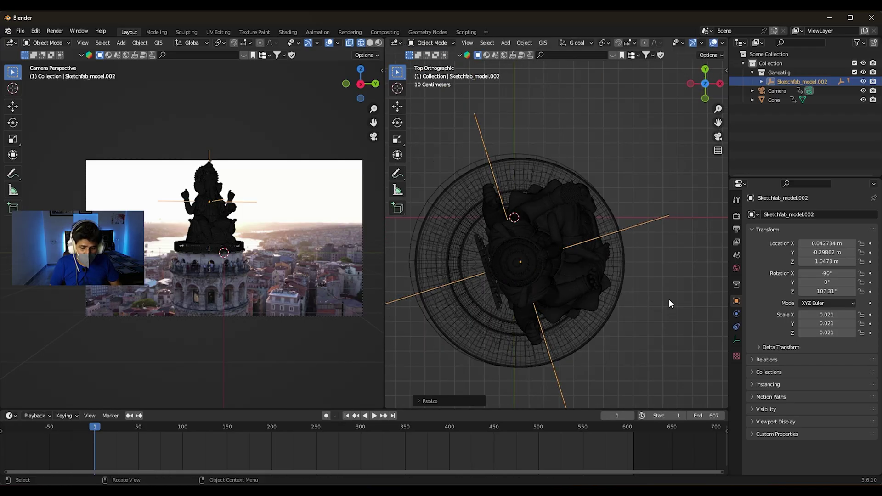
key(r)
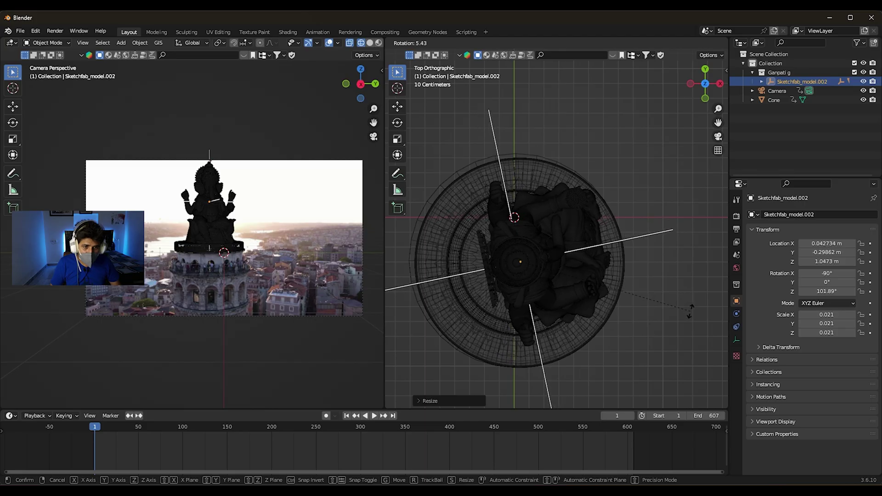
click(648, 293)
key(g)
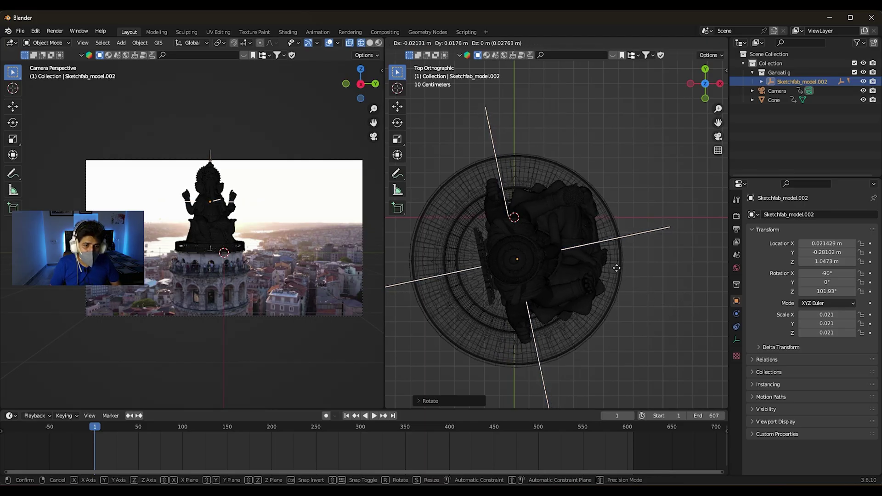
click(624, 269)
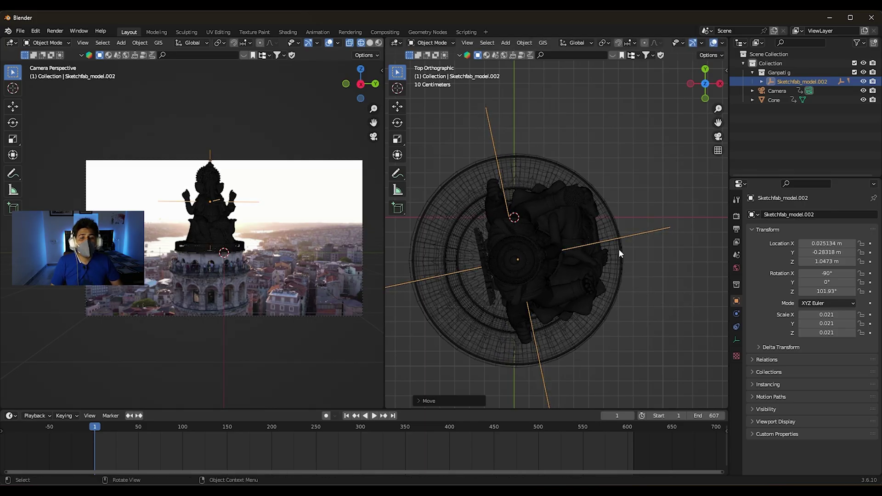
scroll(537, 159, down, 3)
click(407, 181)
scroll(249, 248, up, 1)
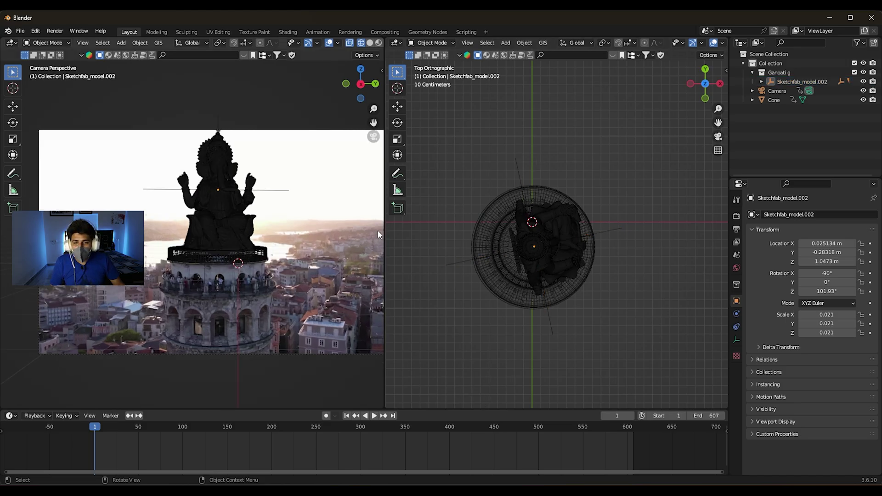
drag(384, 231, 521, 230)
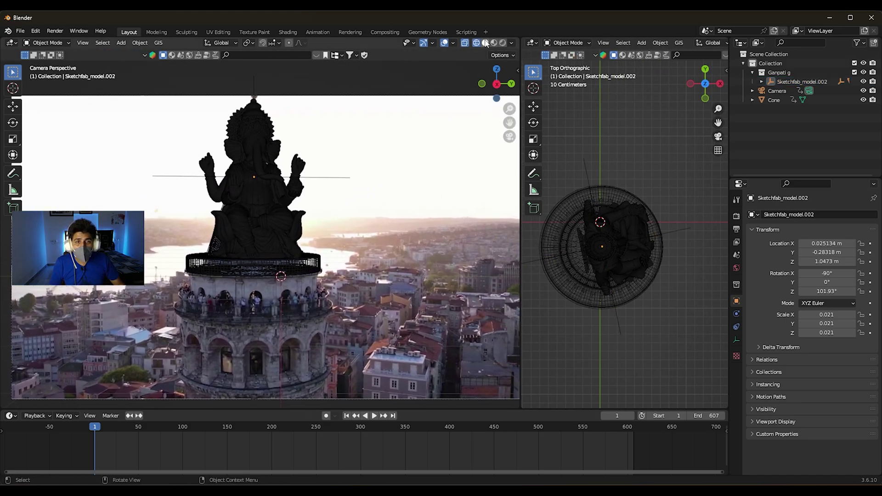
Switch to Solid shading, preview playback to frame 110, and select the statue
click(486, 43)
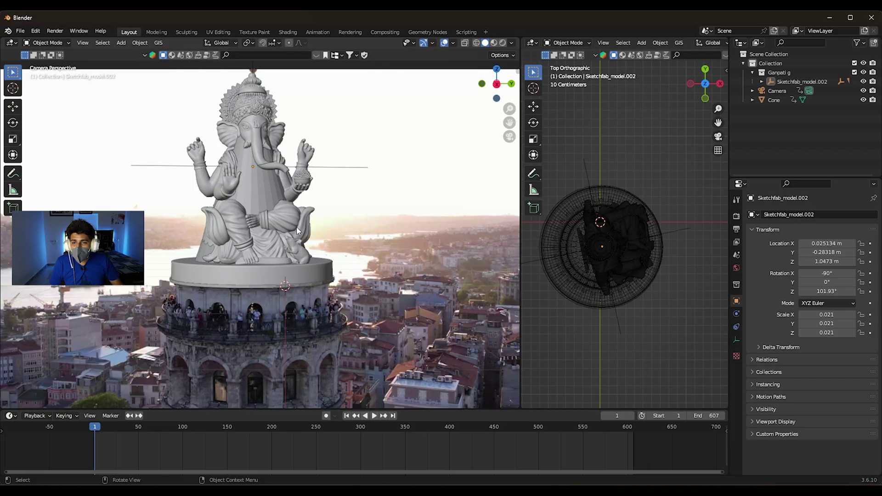
key(space)
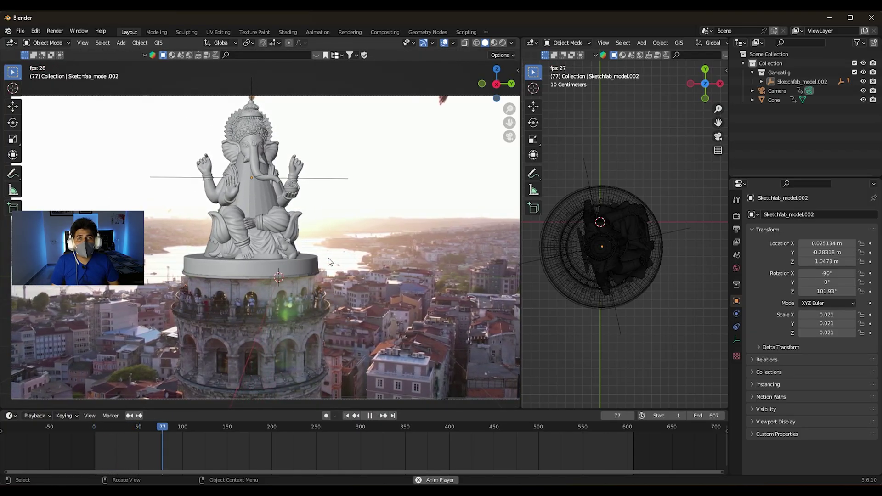
key(space)
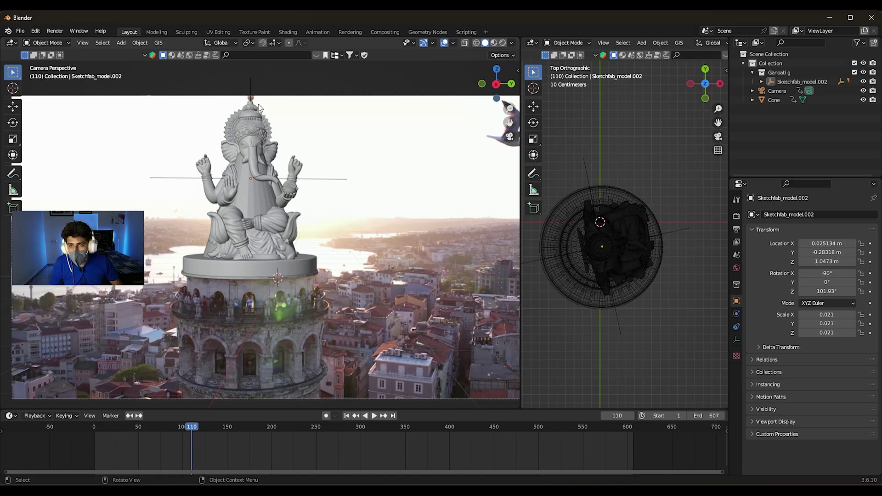
scroll(258, 106, up, 2)
scroll(258, 92, up, 2)
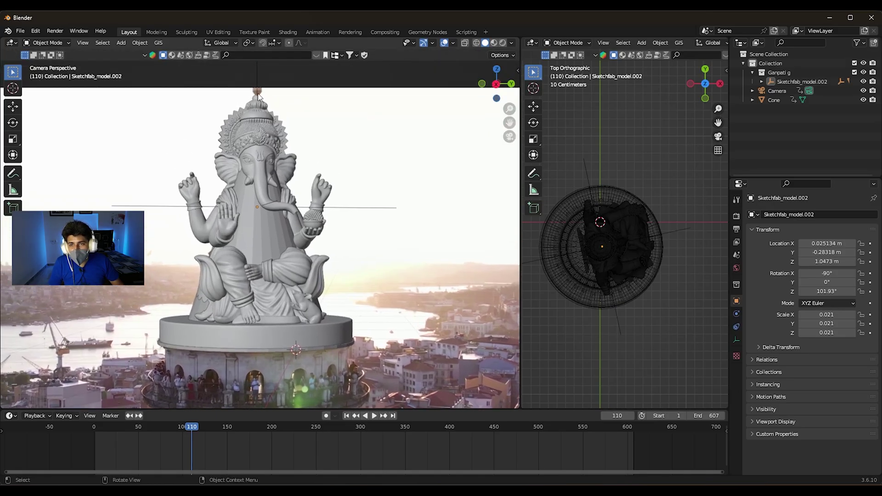
click(345, 208)
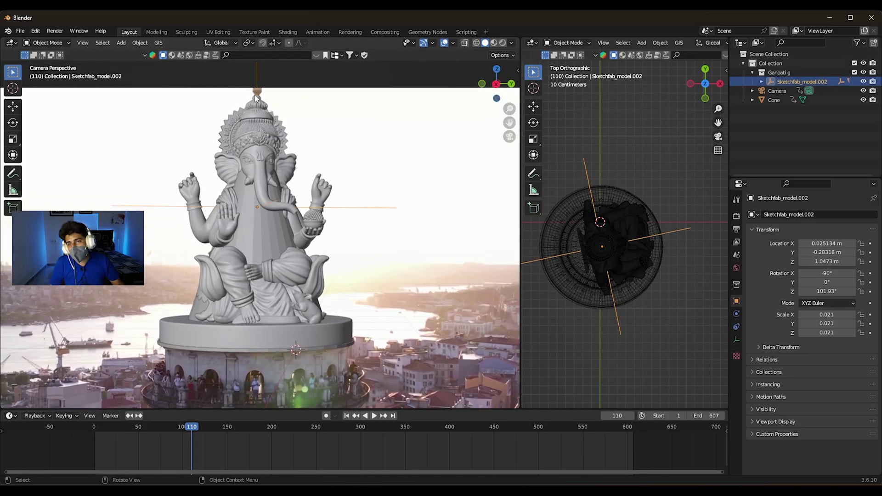
scroll(276, 112, down, 1)
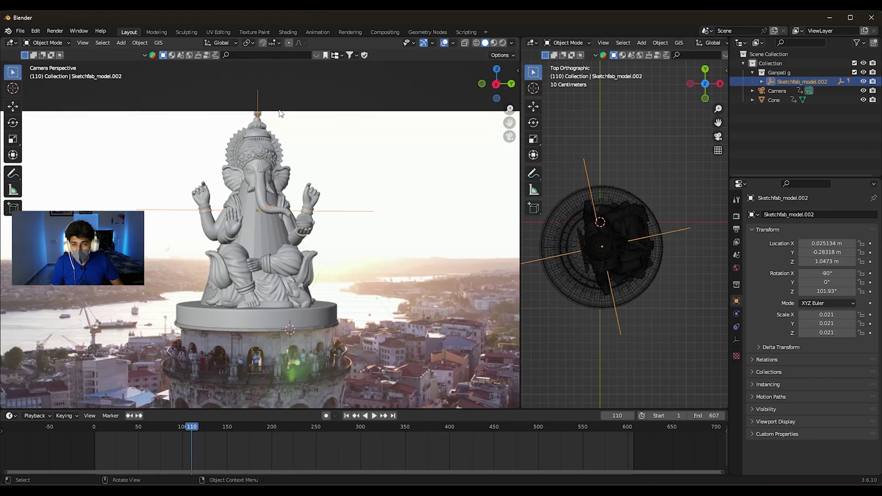
scroll(382, 216, down, 1)
Scale the statue to 0.022 and raise it to about Z 1.0929 m
key(s)
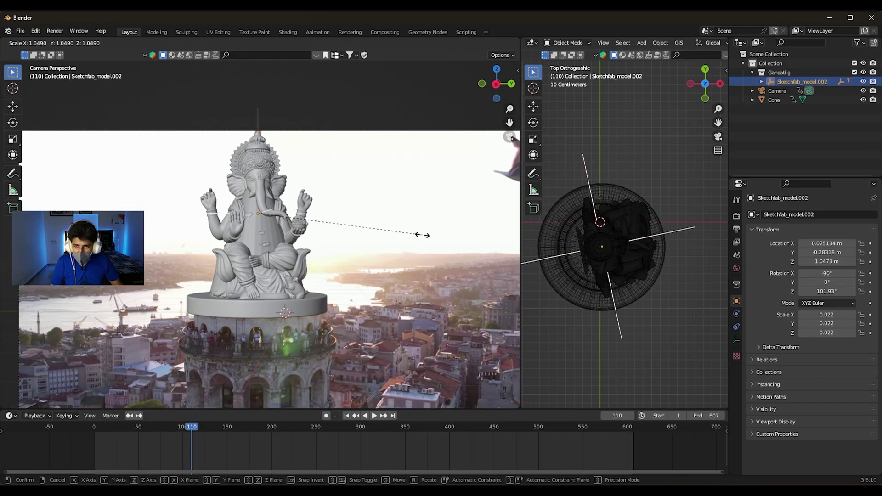
click(427, 239)
key(KP_1)
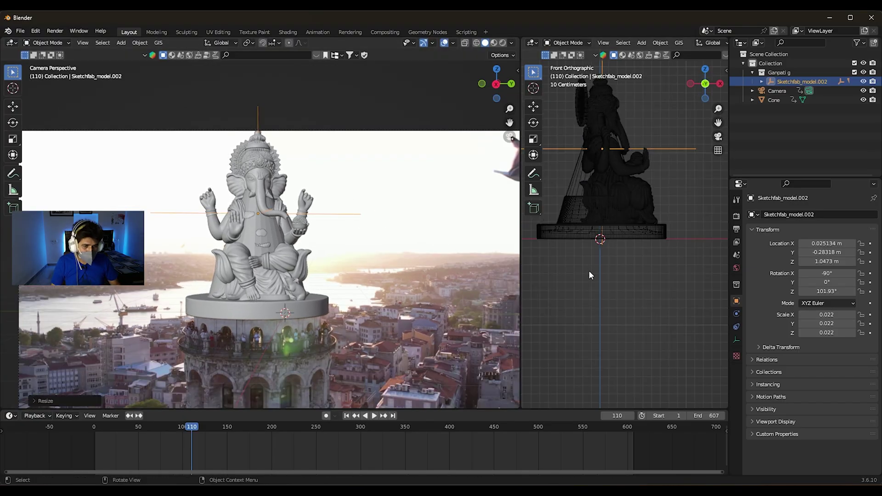
scroll(582, 285, up, 1)
key(g)
key(z)
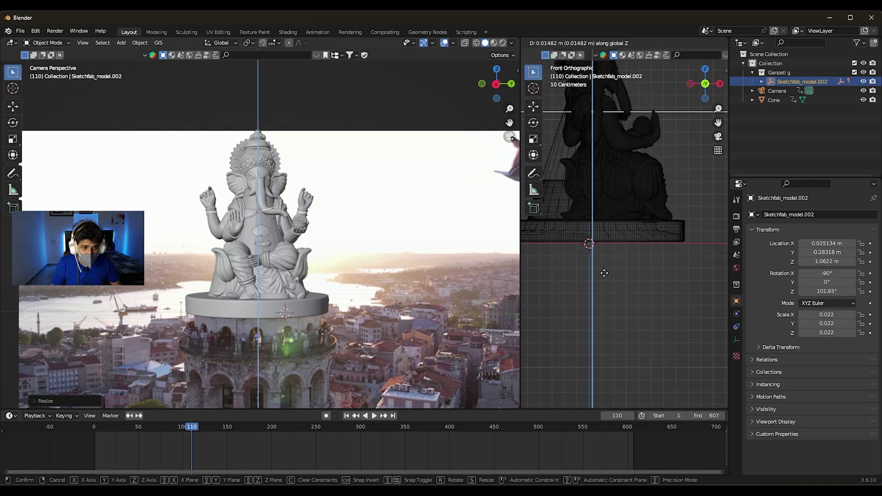
click(605, 279)
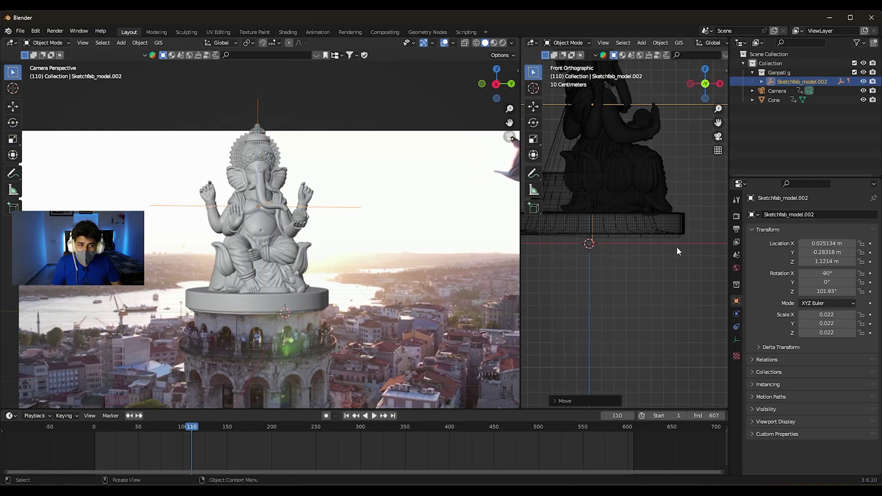
key(s)
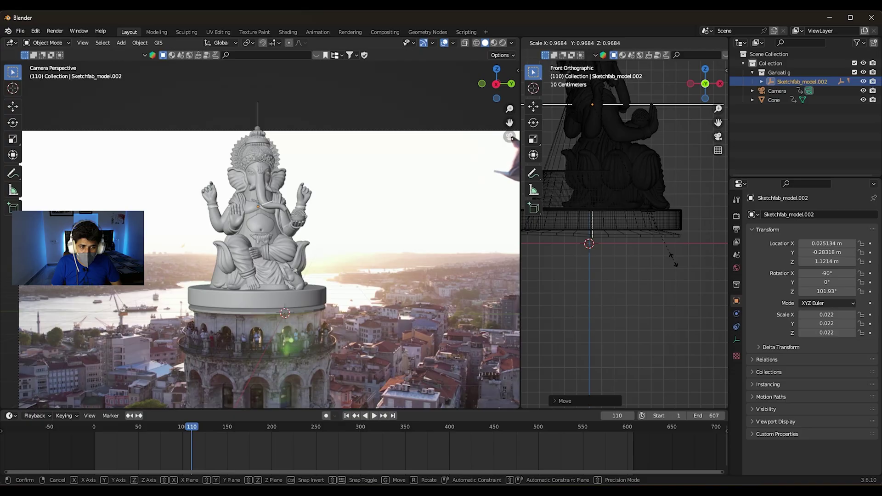
click(646, 240)
key(g)
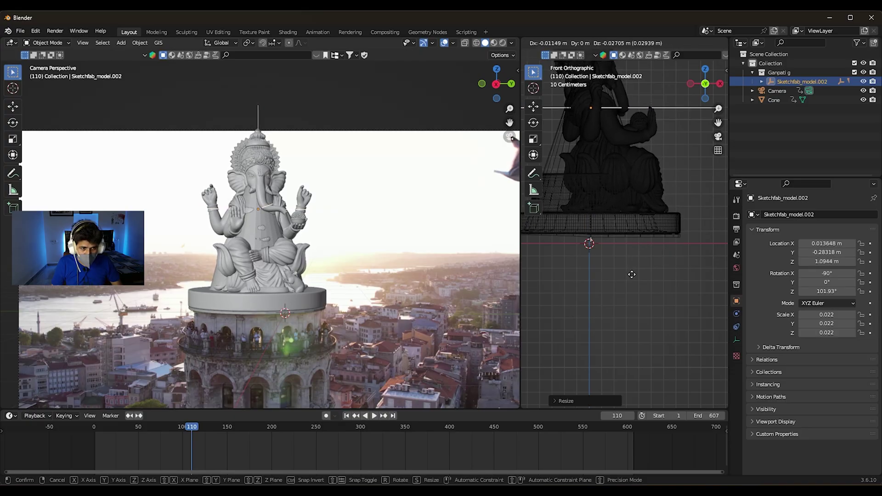
click(631, 276)
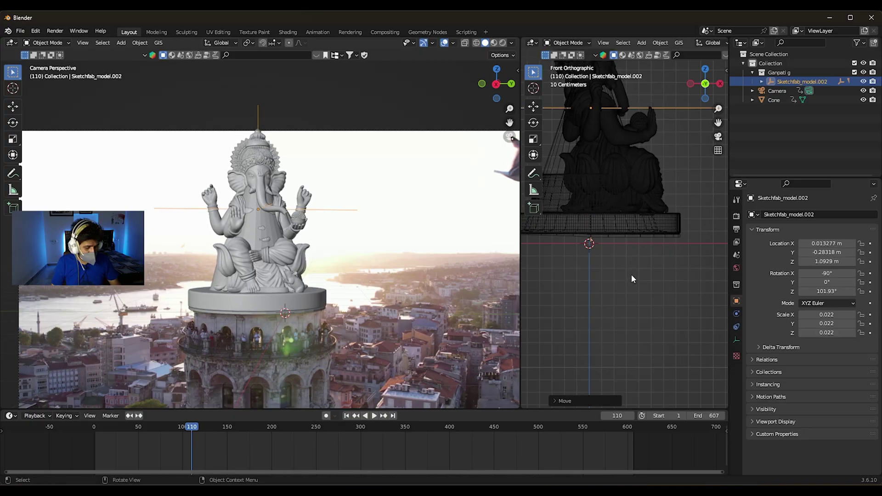
Preview the drone clip from the top view and return to frame 1
key(KP_7)
scroll(631, 274, down, 1)
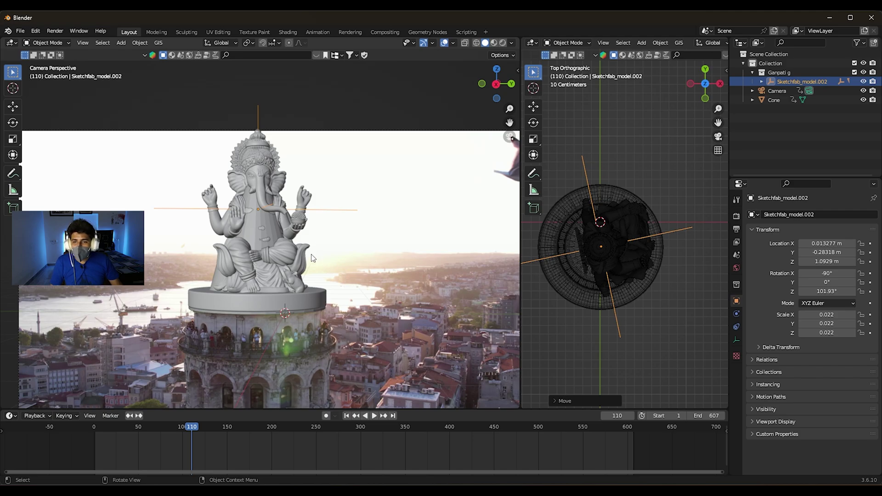
key(space)
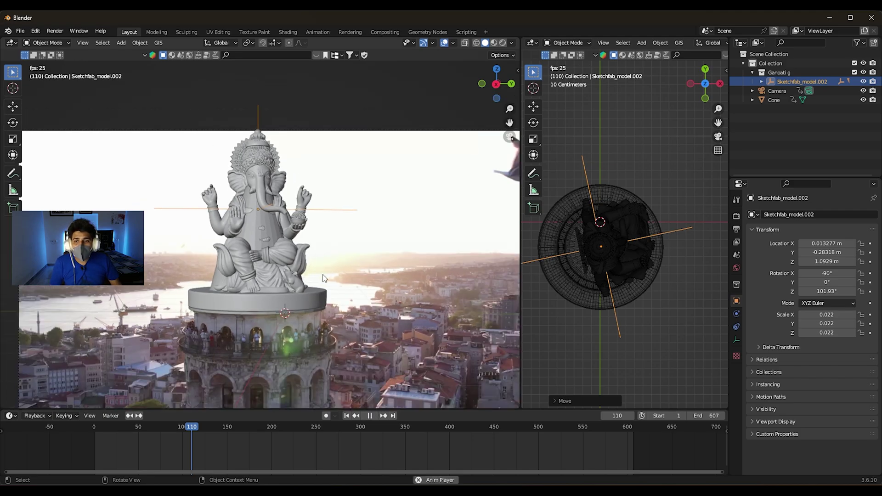
key(space)
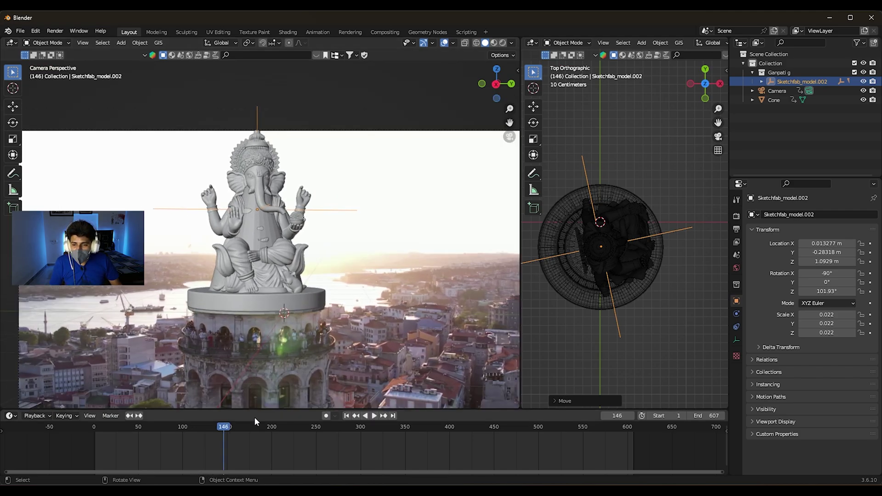
mouse_move(222, 427)
mouse_down()
mouse_move(597, 440)
mouse_move(290, 447)
mouse_move(255, 436)
mouse_up()
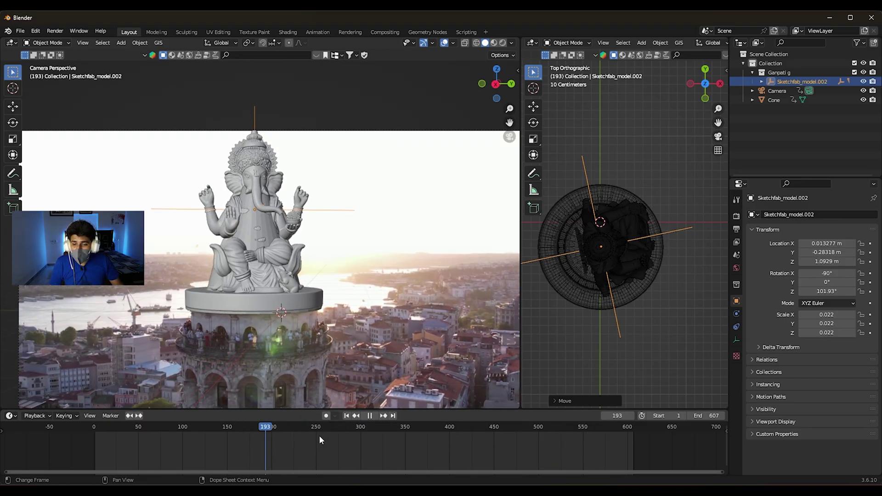
click(346, 415)
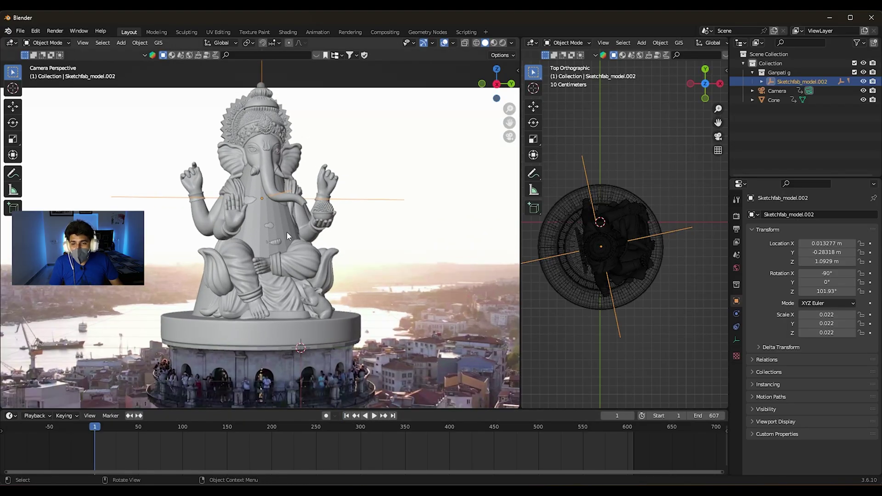
Select the shadow-catcher cone and lower its selected vertices along Z in Edit Mode
click(282, 225)
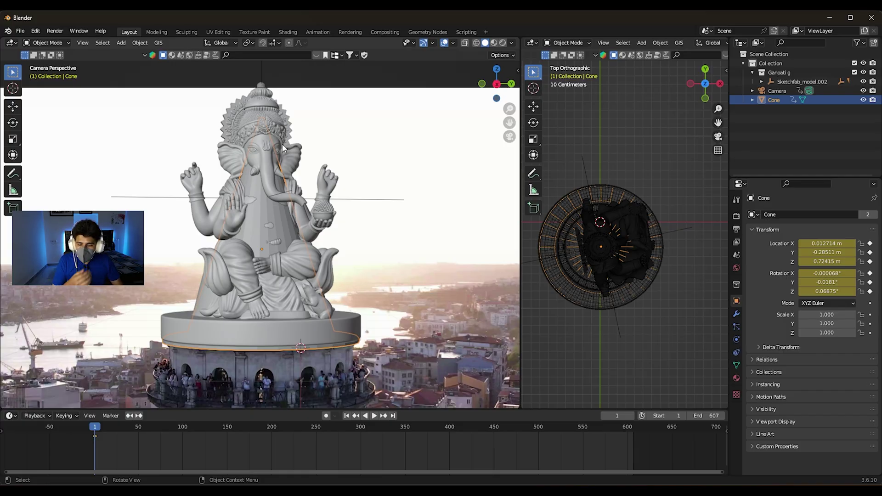
key(Tab)
key(alt+z)
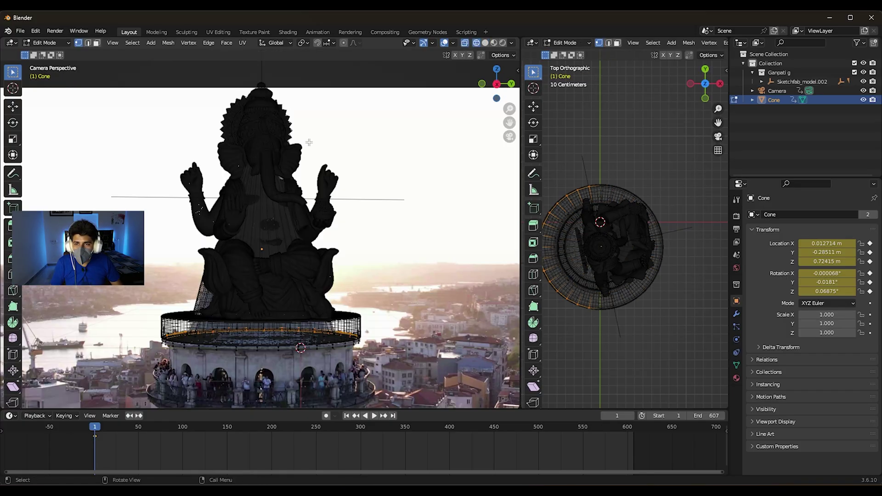
key(alt+z)
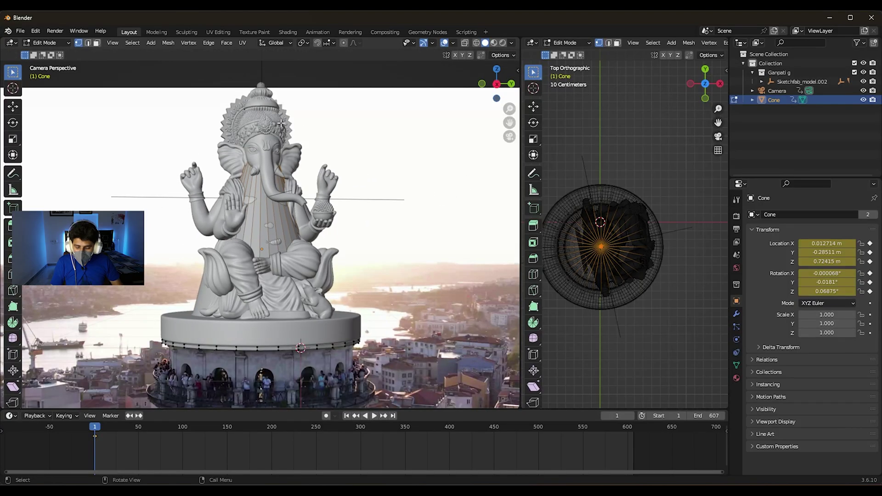
key(g)
key(z)
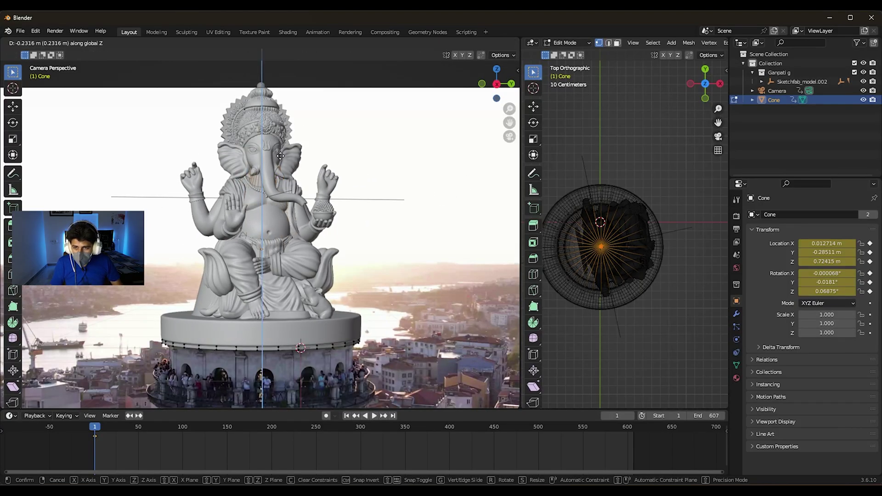
click(317, 237)
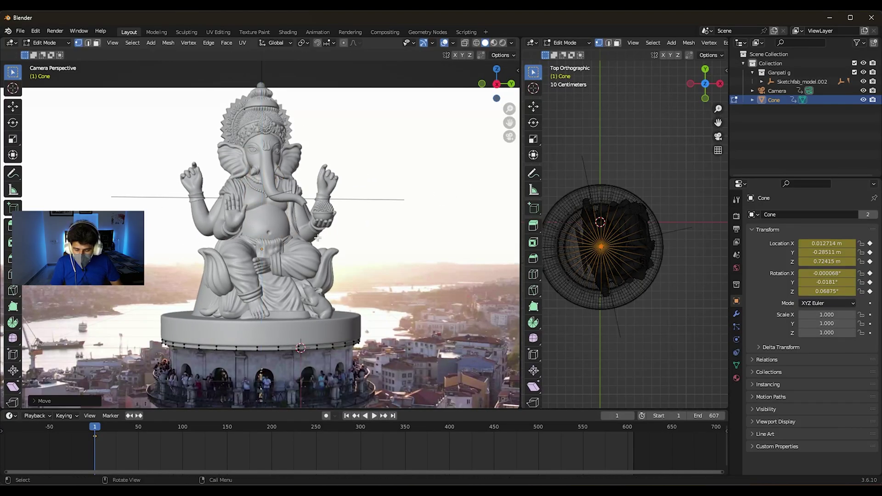
Resize the cone's top ring and lower it on Z to form a flat base
key(alt+z)
key(s)
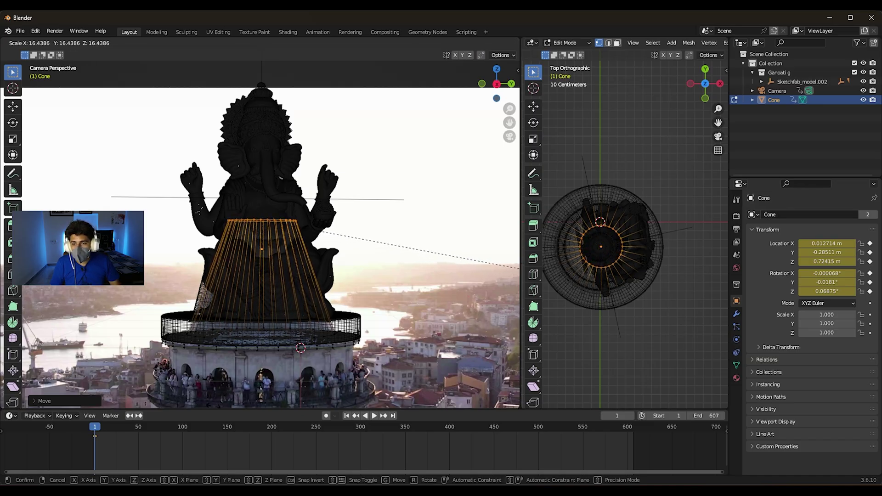
click(519, 270)
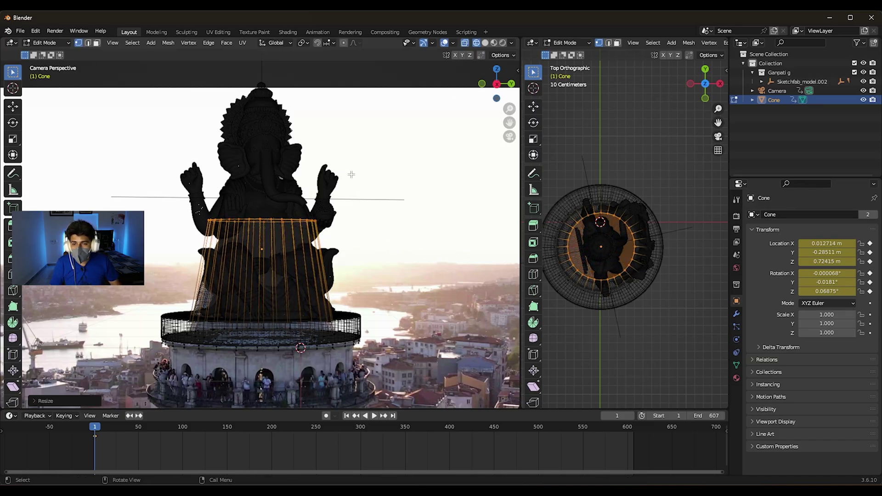
key(g)
key(z)
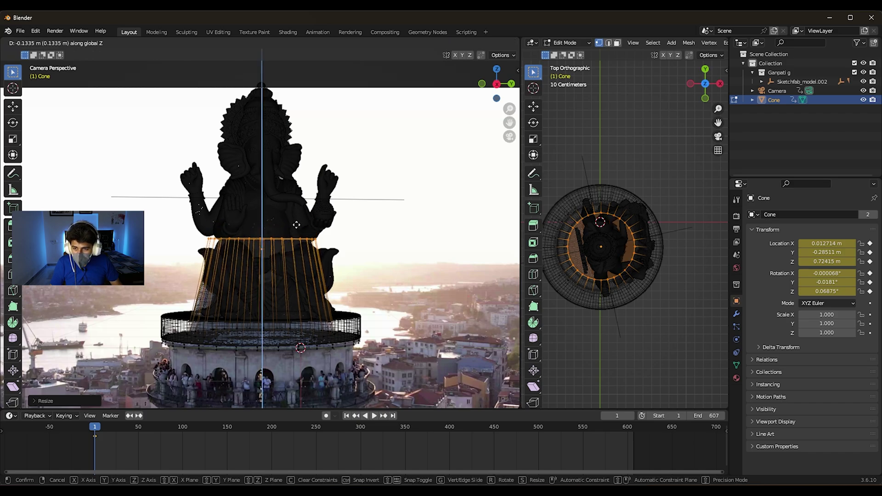
click(293, 246)
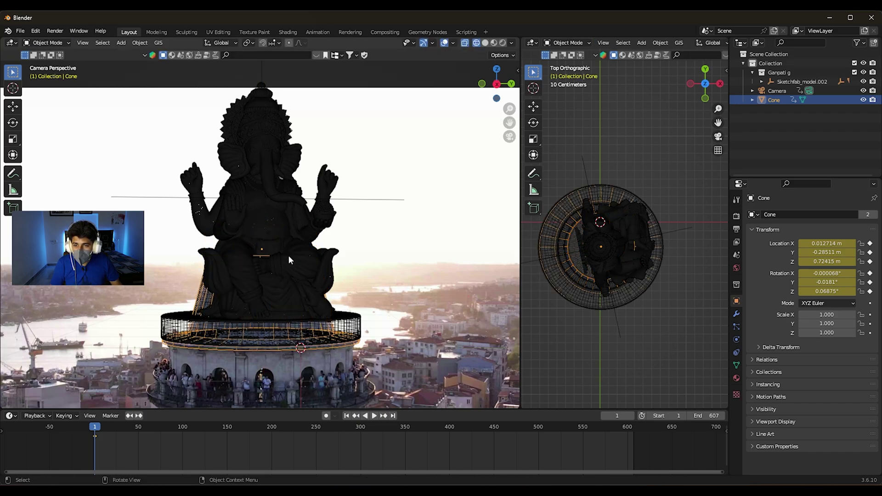
scroll(290, 252, up, 2)
key(Tab)
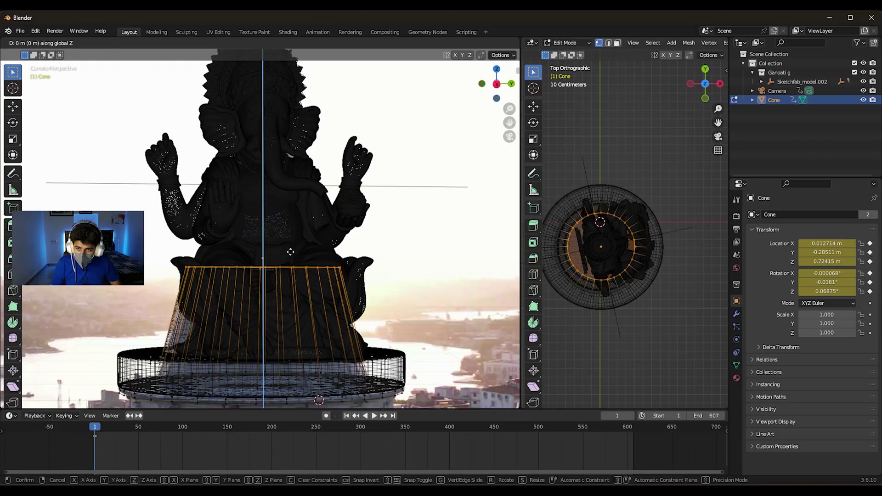
Select the statue's round base and orbit around it to inspect the result
scroll(280, 252, down, 3)
key(alt+z)
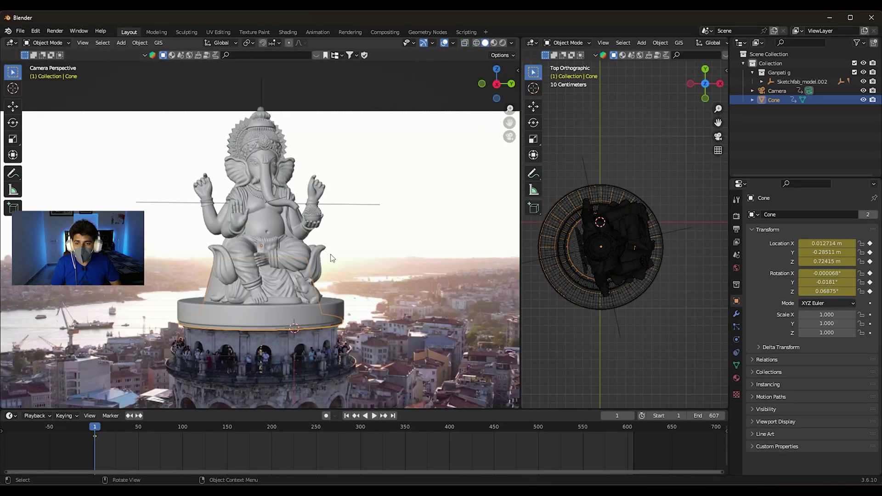
click(330, 255)
key(KP_0)
mouse_move(344, 238)
middle_down()
mouse_move(210, 222)
mouse_move(283, 242)
mouse_move(164, 240)
middle_up()
key(KP_Decimal)
scroll(201, 233, down, 2)
scroll(283, 241, up, 2)
scroll(257, 240, down, 3)
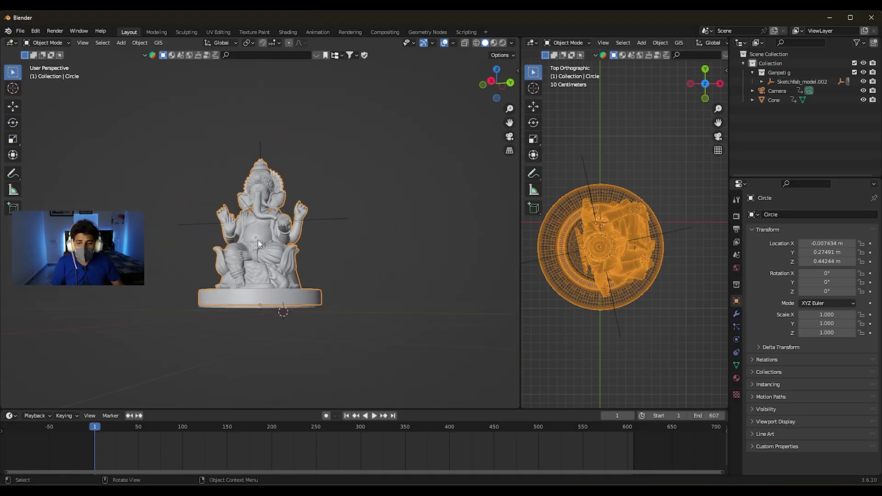
middle_drag(257, 240, 238, 255)
Return to the camera view and set the render engine to Cycles on GPU Compute
key(KP_0)
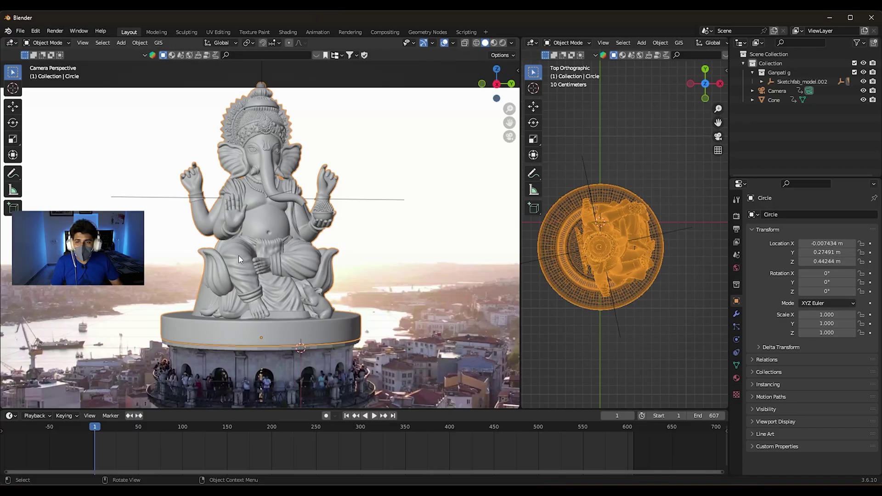
scroll(276, 230, down, 2)
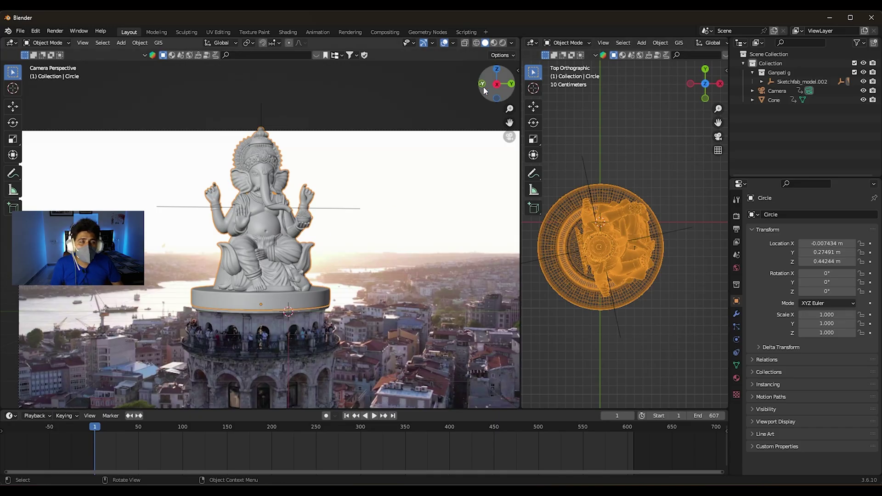
drag(521, 229, 488, 229)
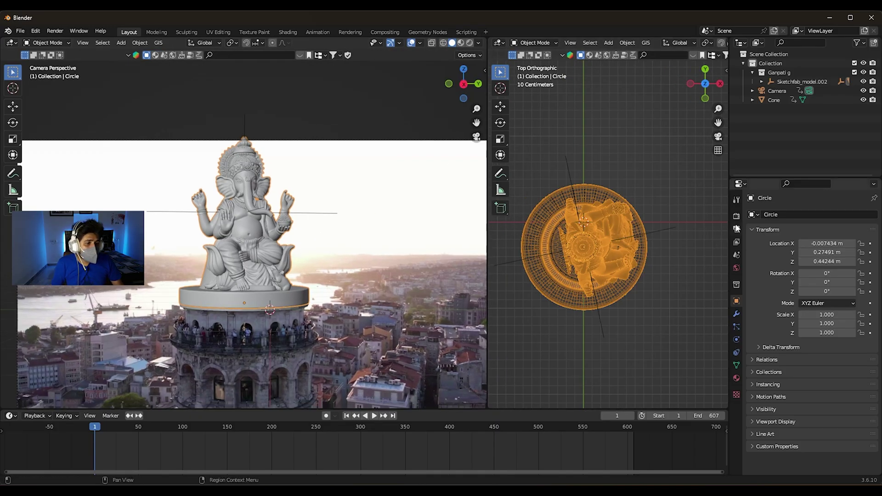
scroll(340, 204, down, 1)
scroll(326, 171, down, 1)
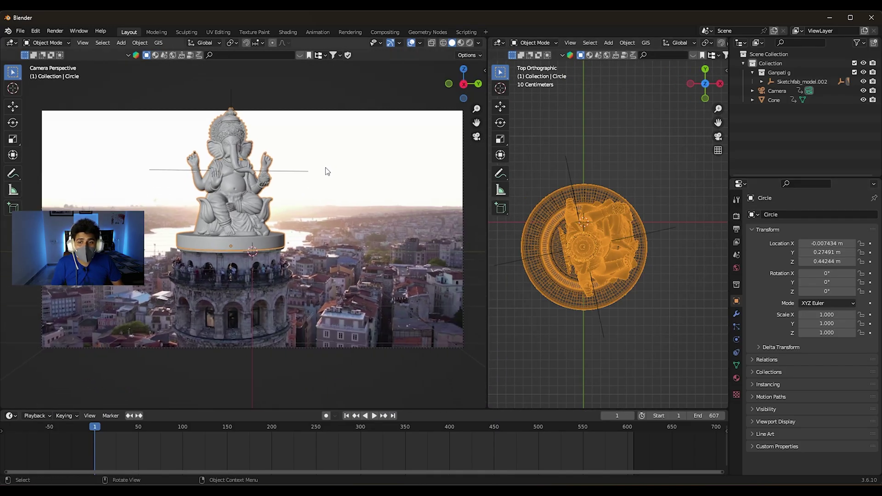
click(736, 216)
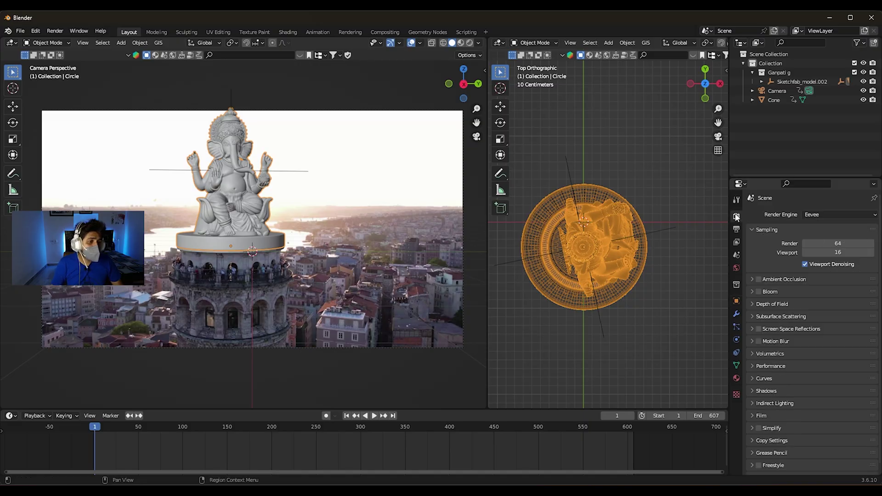
click(819, 213)
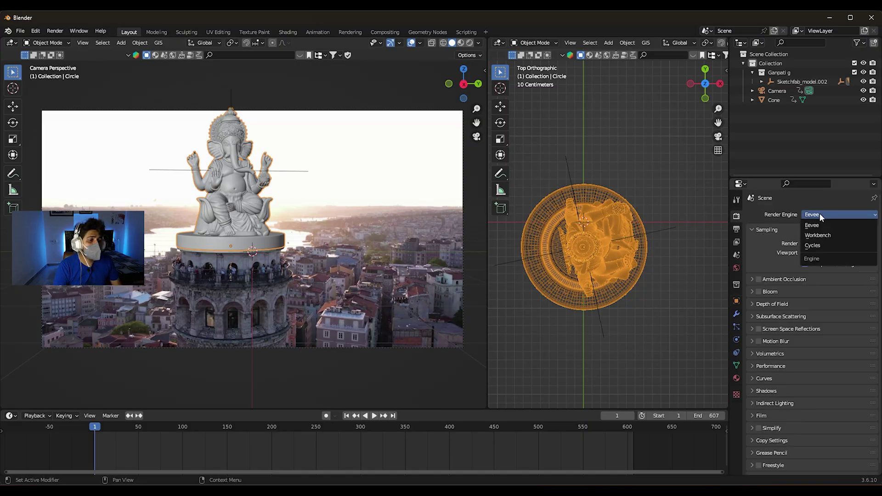
click(817, 247)
click(816, 237)
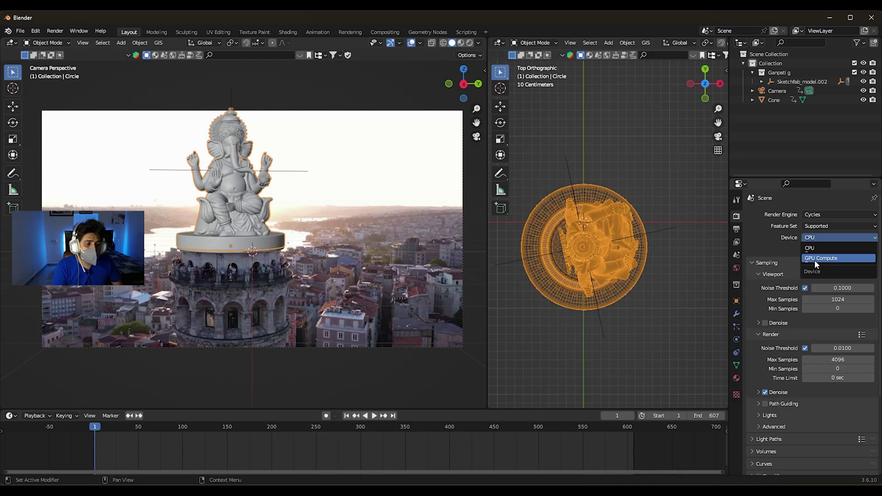
click(815, 262)
Enable viewport denoising and set maximum render samples to 100
click(765, 323)
scroll(754, 335, down, 3)
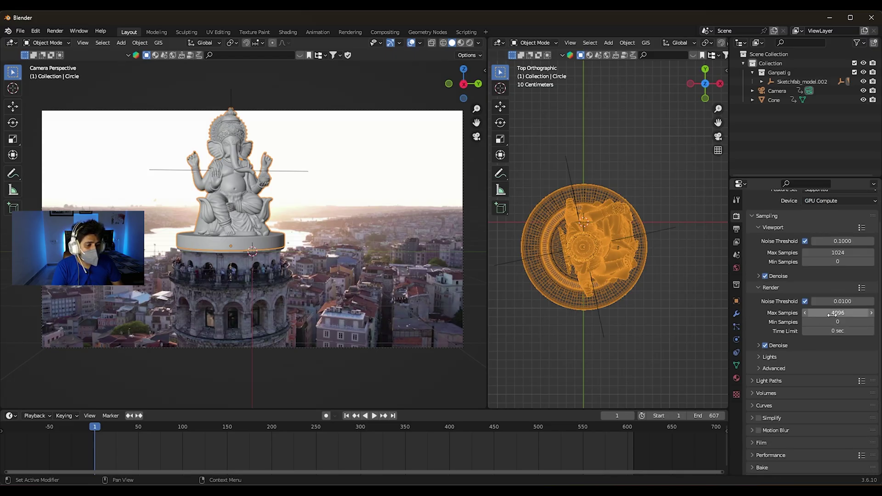
click(832, 315)
text(100)
key(Return)
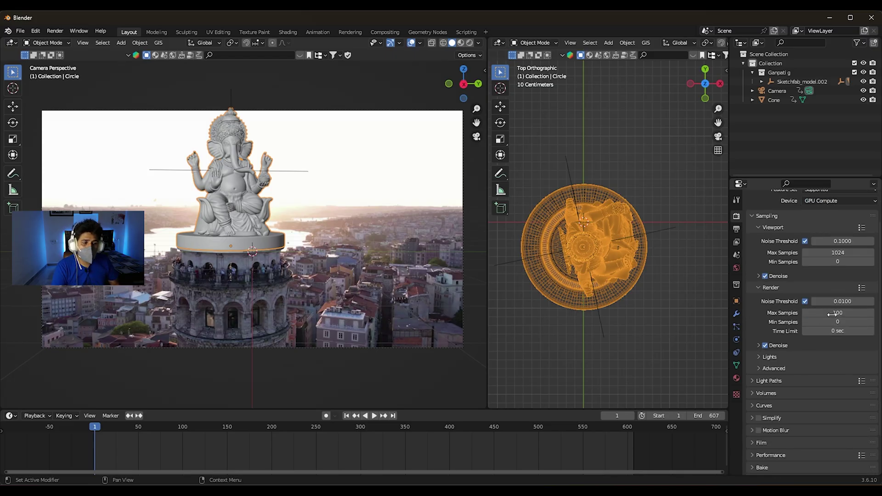
scroll(746, 327, down, 3)
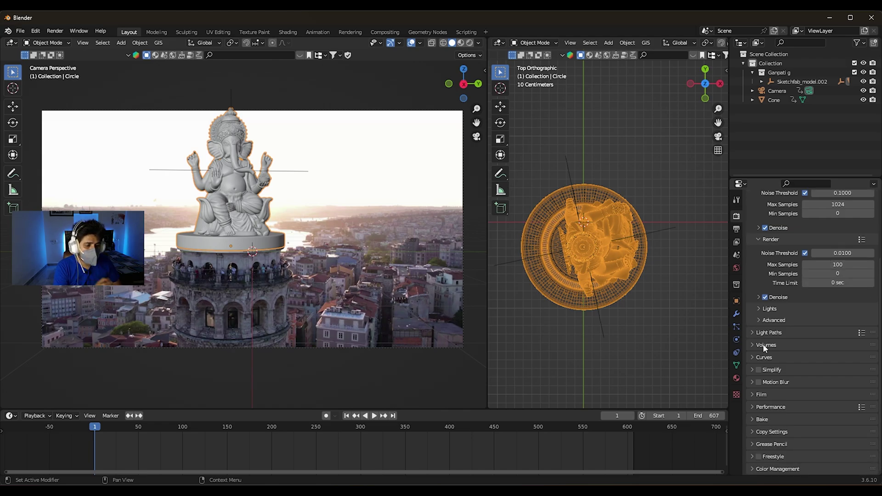
Make the film background transparent and set the tile size to 500
click(753, 394)
scroll(752, 396, down, 2)
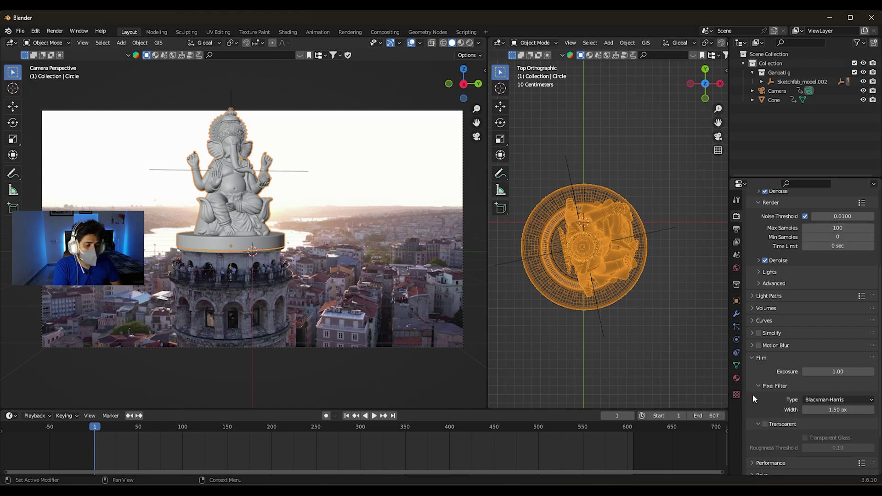
click(764, 424)
click(751, 357)
scroll(751, 358, up, 2)
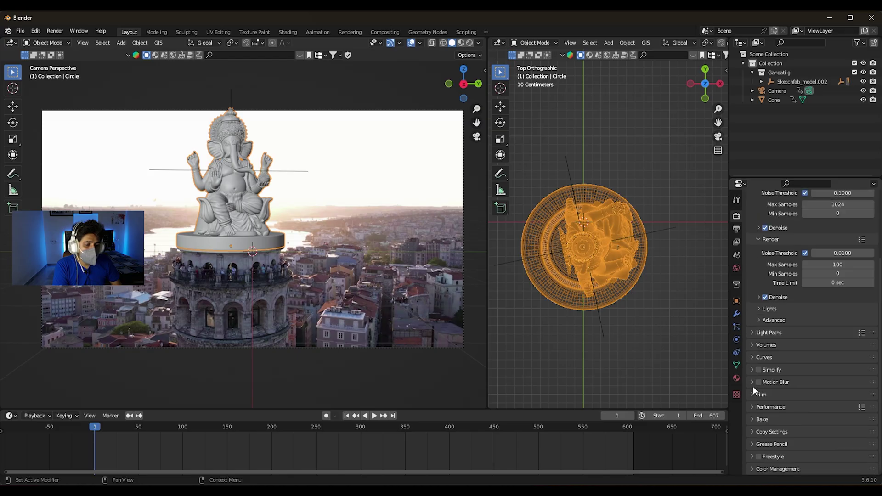
click(752, 407)
scroll(753, 404, down, 4)
click(840, 407)
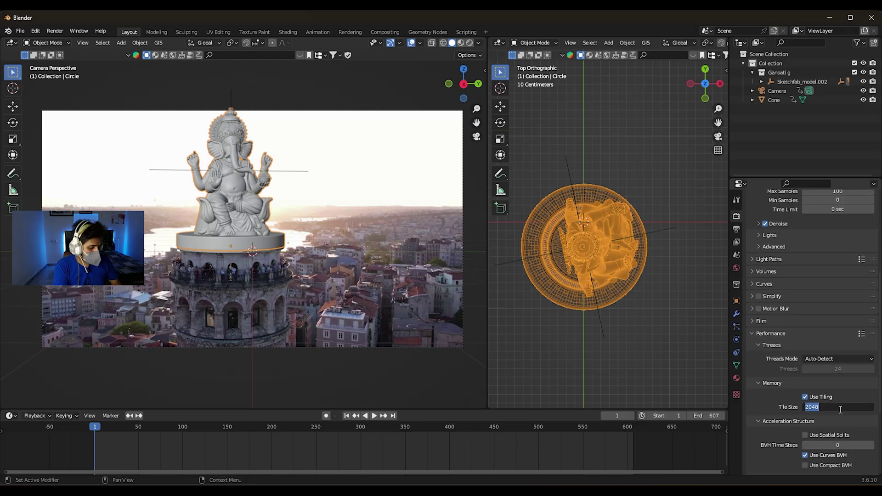
key(Return)
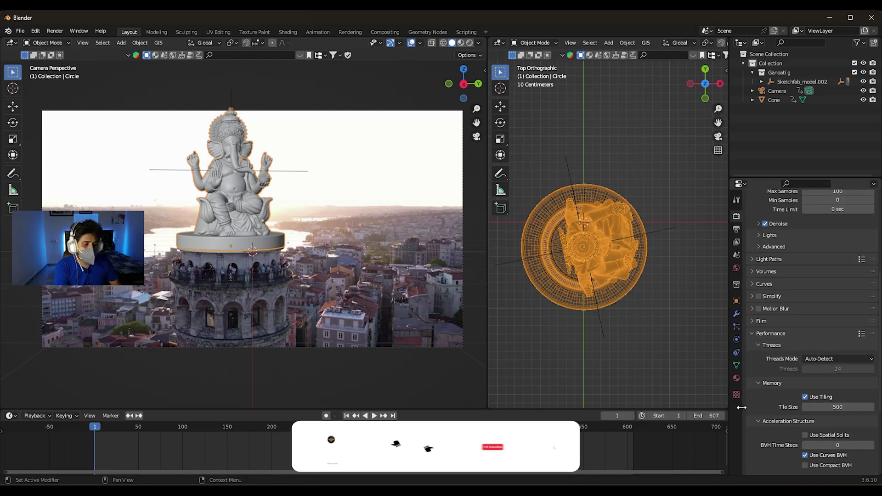
Set colour management to Standard view transform with the Medium Contrast look
scroll(752, 403, down, 4)
scroll(754, 409, down, 2)
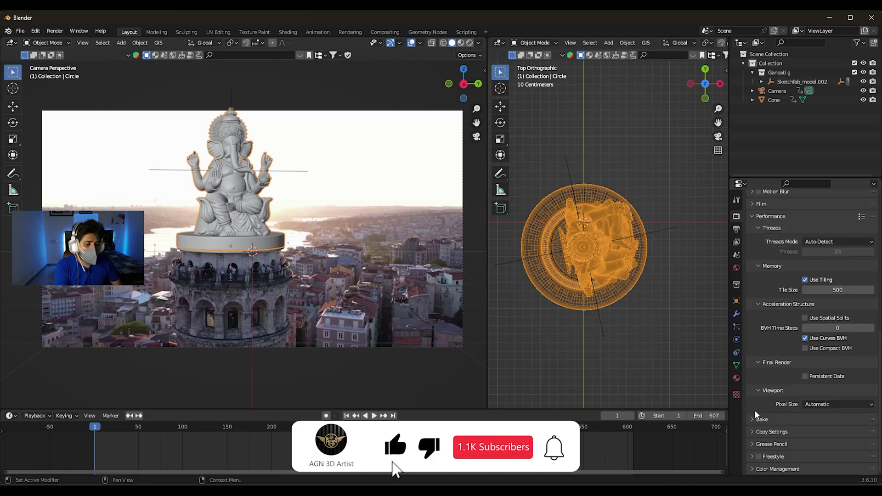
click(752, 466)
scroll(754, 434, down, 4)
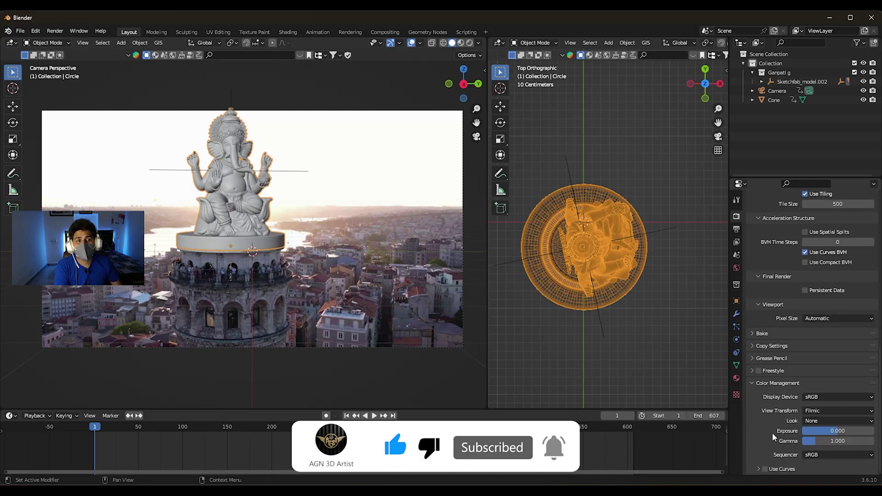
click(824, 408)
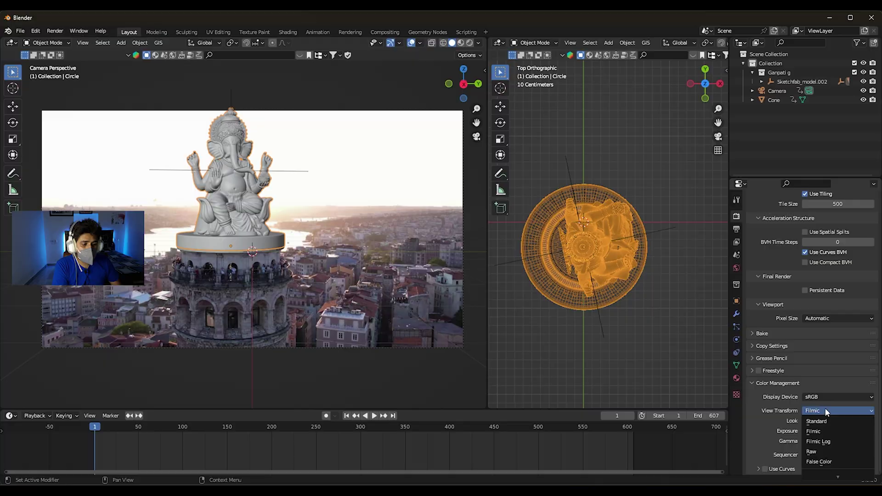
click(823, 421)
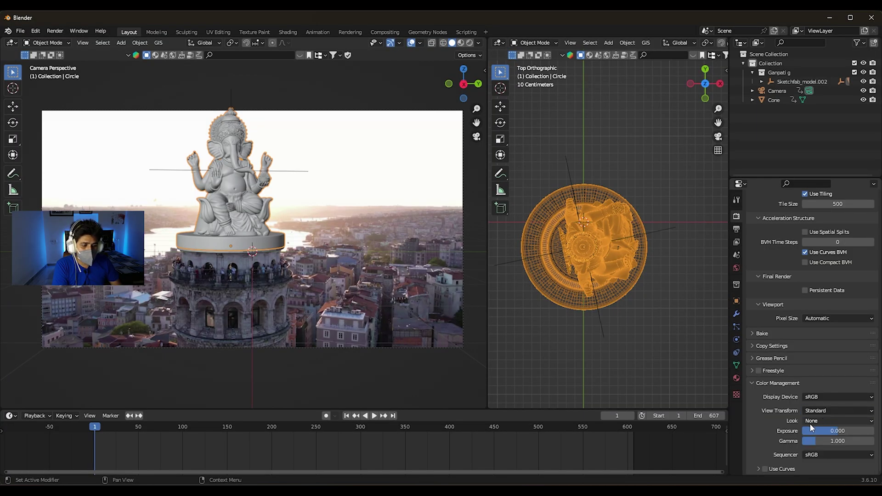
click(818, 419)
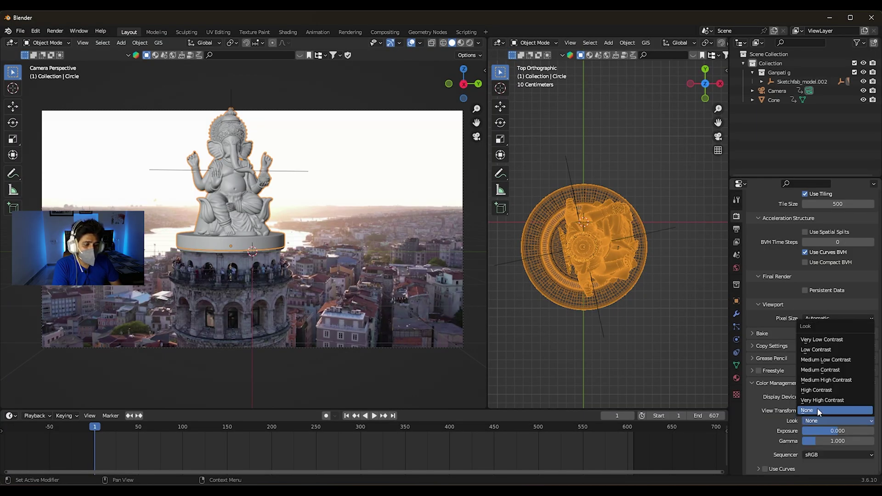
click(822, 373)
Deselect the statue and turn the right area into the World Shader Editor
click(579, 329)
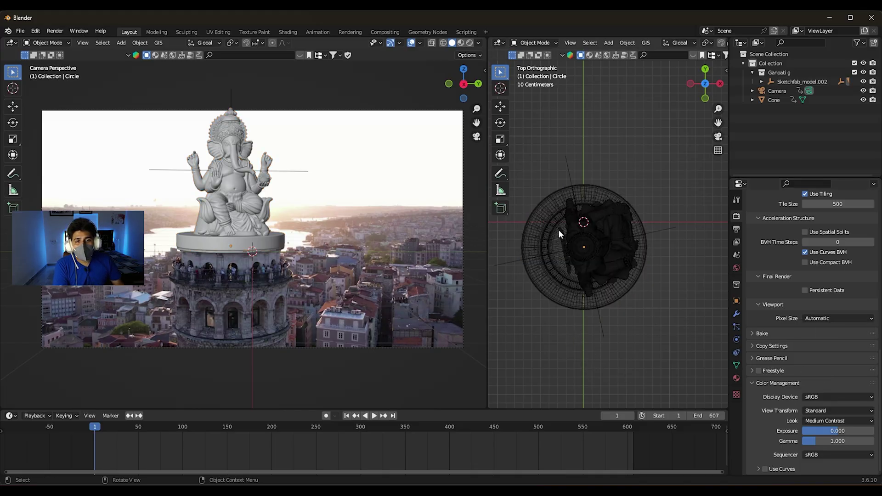
scroll(559, 230, down, 3)
click(499, 42)
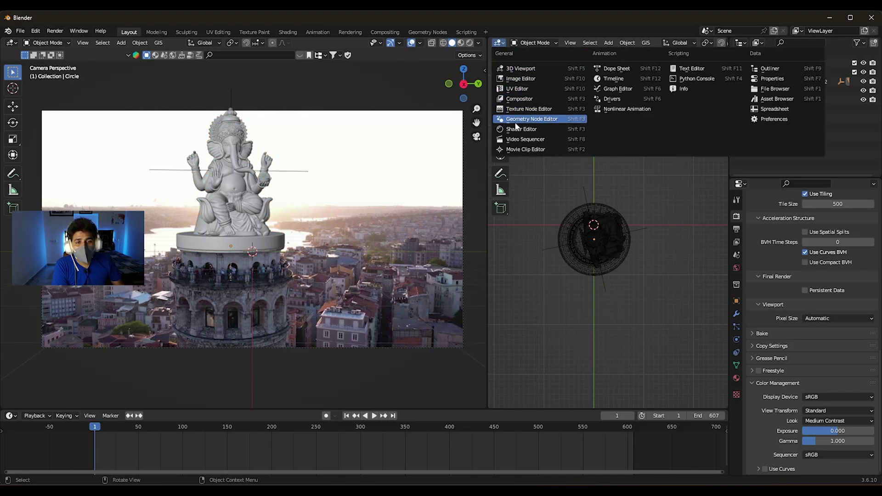
click(539, 131)
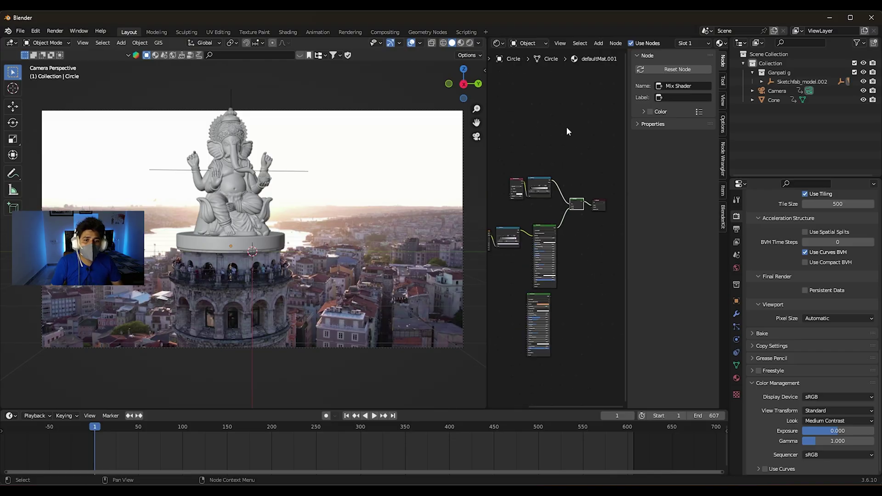
click(526, 43)
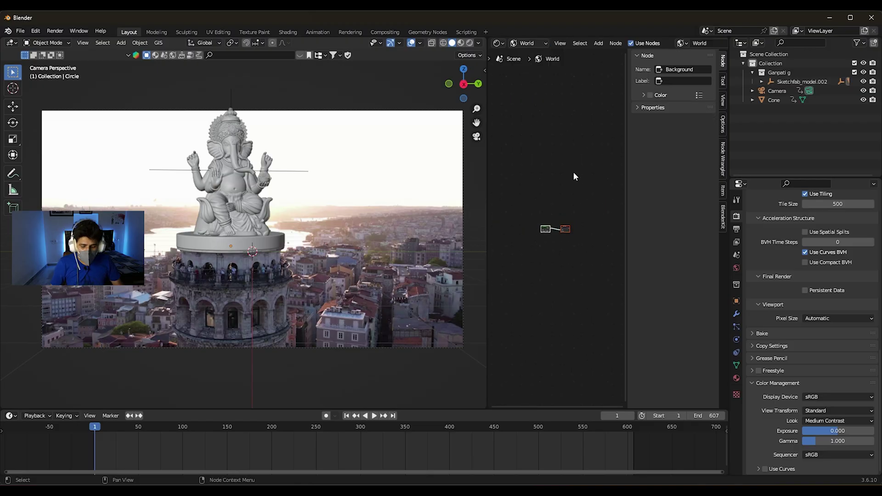
Add a Sky Texture node to the world node tree
key(n)
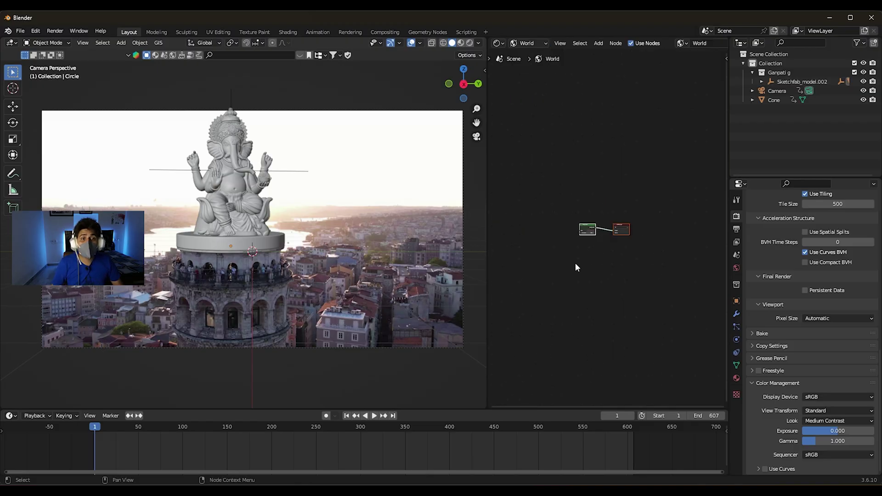
scroll(575, 271, up, 2)
scroll(597, 275, up, 3)
scroll(577, 258, up, 1)
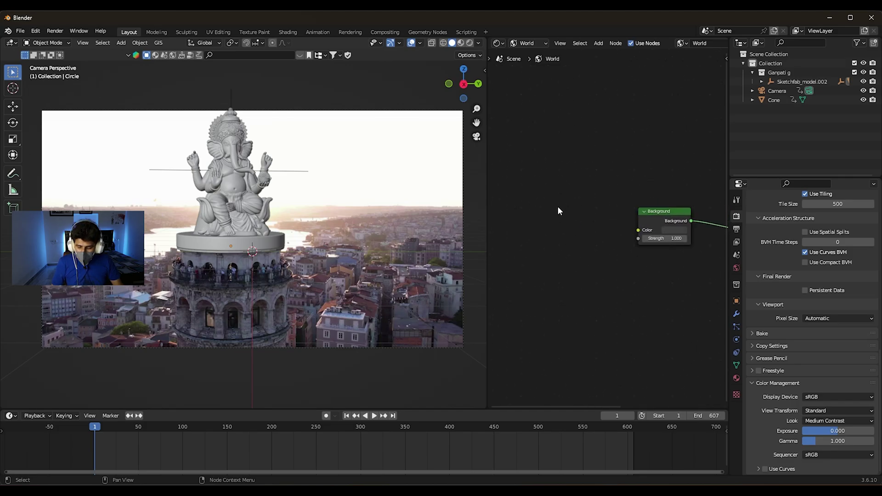
key(shift+a)
text(sky)
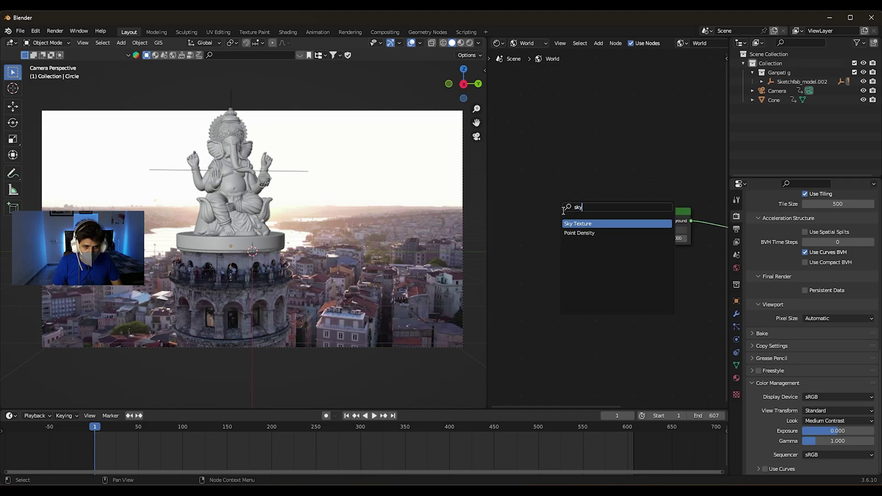
click(581, 224)
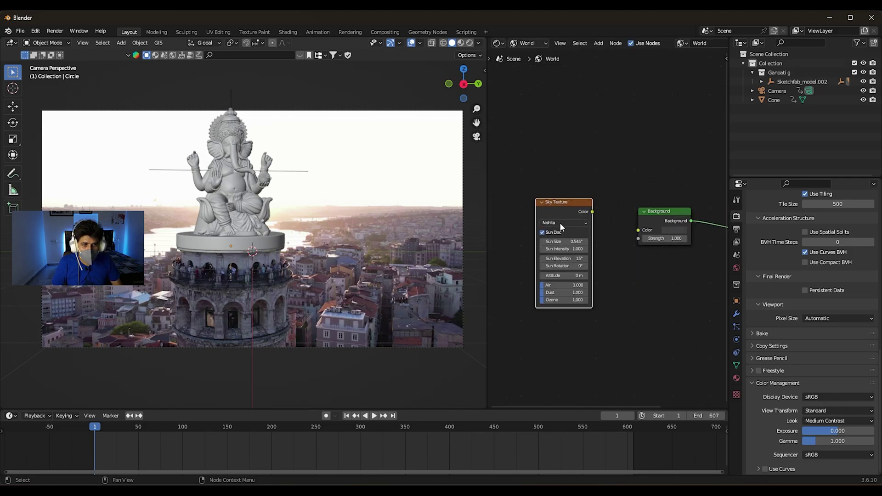
Switch the viewport to Rendered shading and link Sky Texture Color into Background Color
click(469, 43)
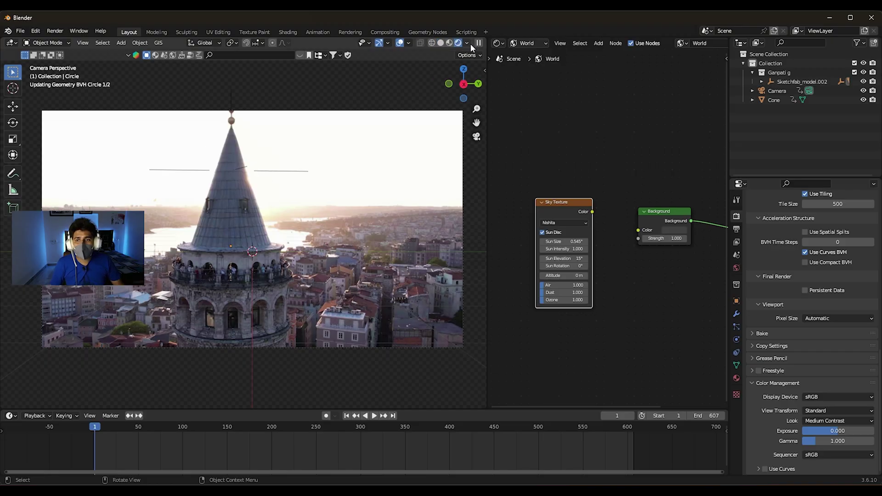
shift+middle_drag(315, 170, 316, 189)
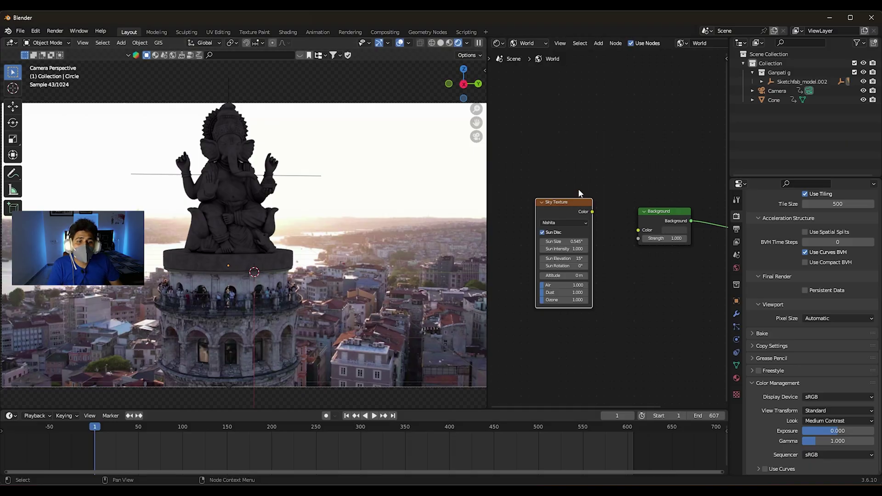
scroll(583, 197, up, 2)
drag(589, 207, 647, 230)
scroll(659, 275, up, 1)
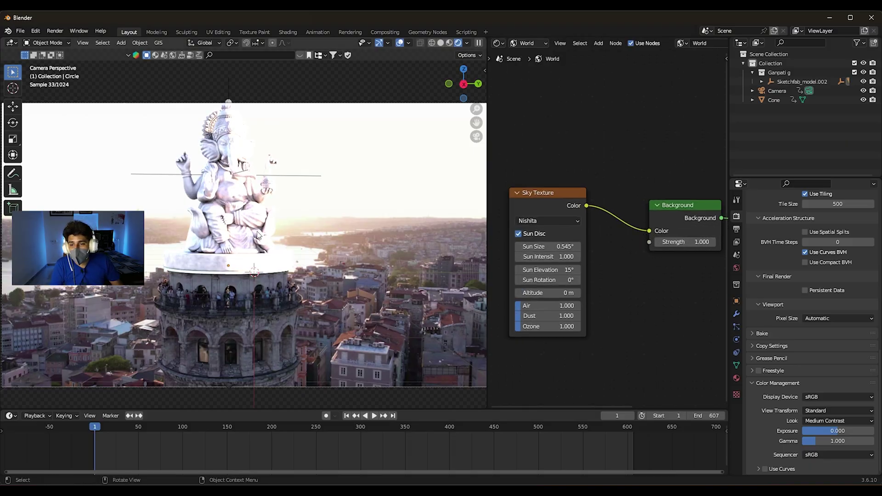
scroll(252, 296, up, 2)
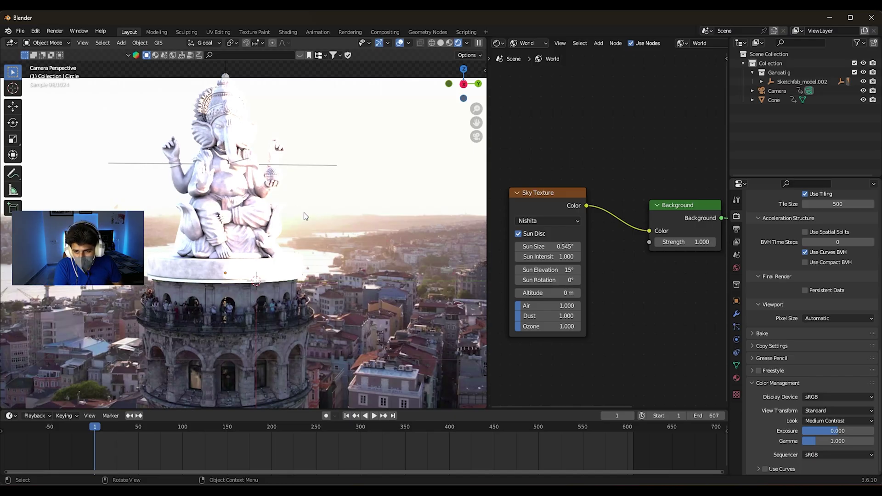
scroll(304, 213, down, 1)
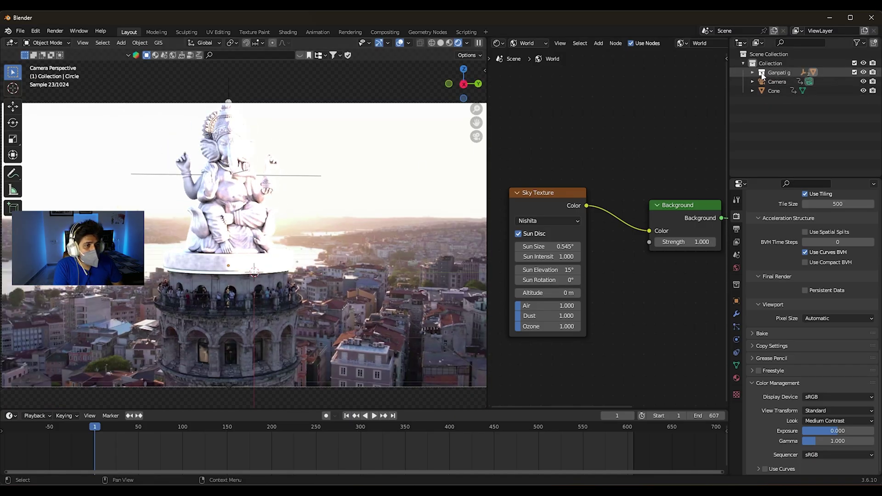
Move the Ganpati g collection to Scene Collection, hide it, and select the Cone
drag(776, 73, 797, 122)
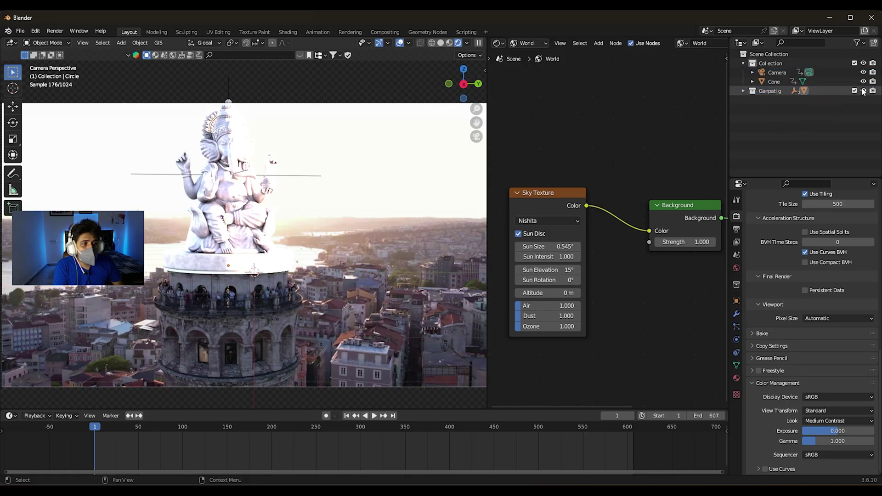
click(863, 90)
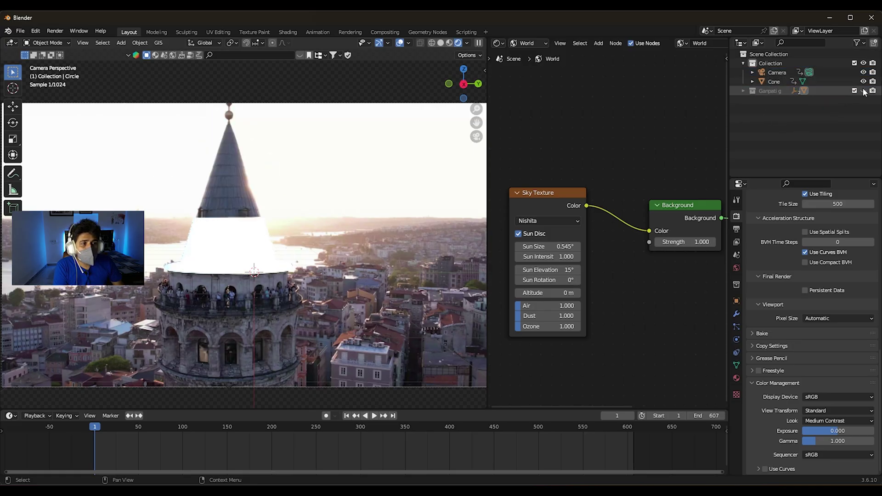
click(252, 237)
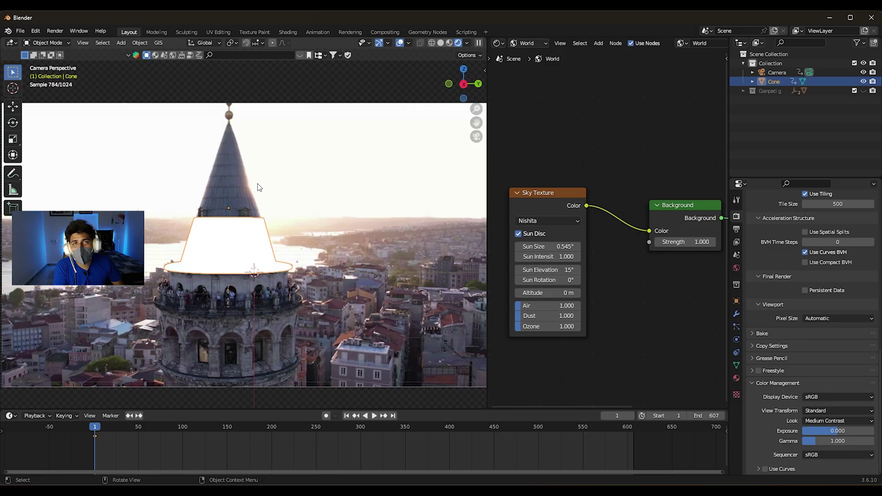
Set the Sky Texture sun to 268° rotation, 2° elevation and 10° size
scroll(569, 281, up, 1)
click(566, 278)
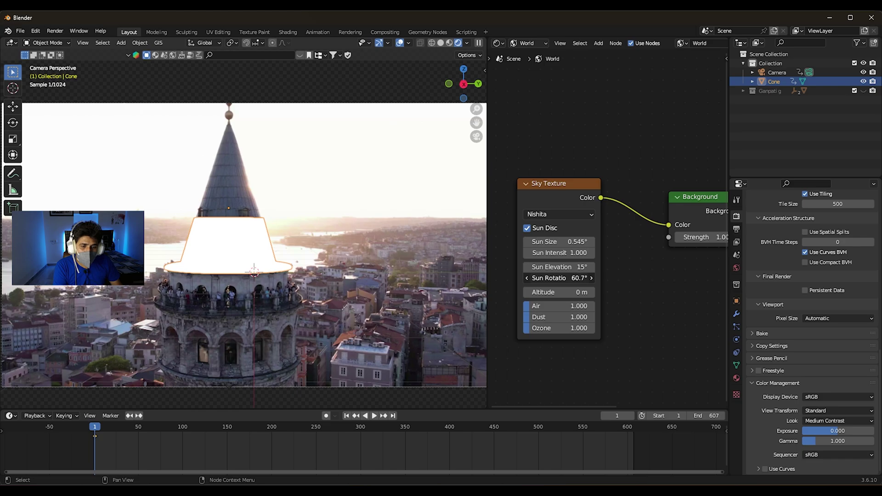
drag(566, 278, 567, 278)
click(567, 277)
text(268)
key(Return)
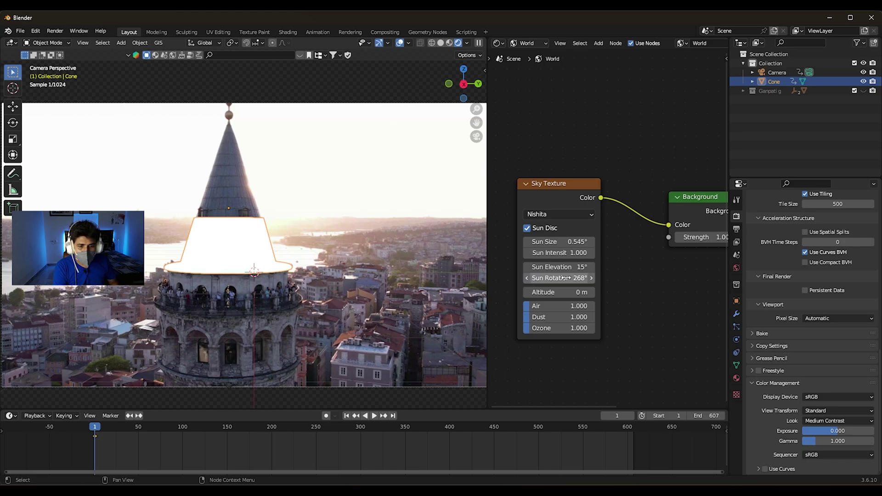
scroll(611, 258, down, 1)
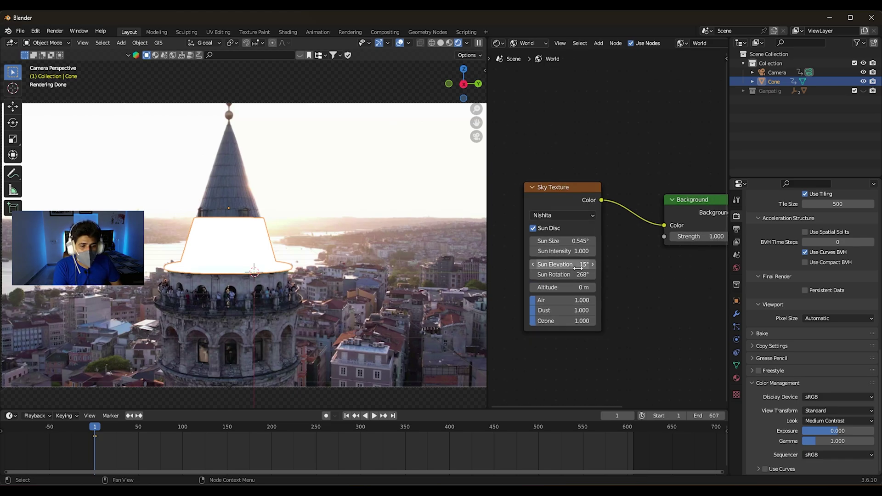
click(580, 265)
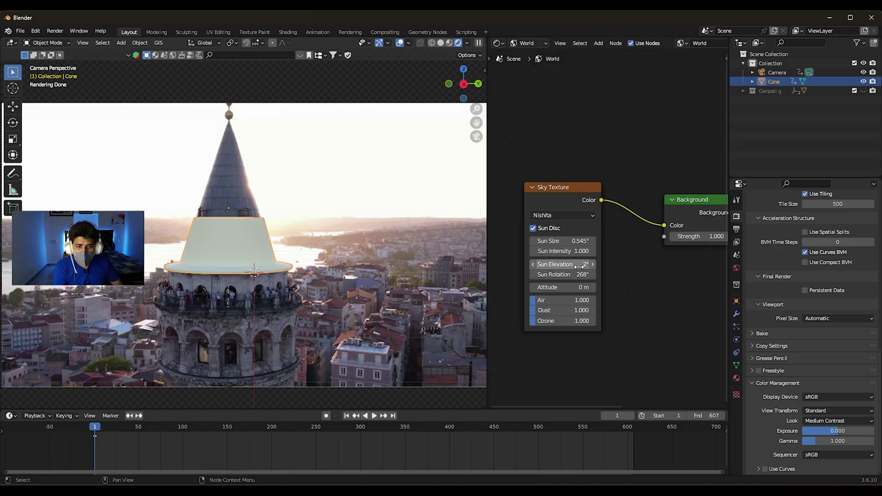
click(582, 241)
text(10)
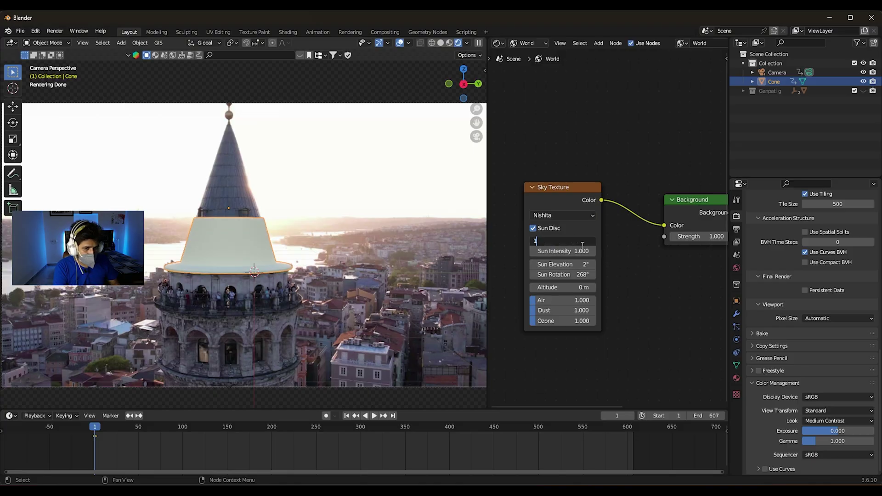
key(Return)
Turn off film transparency and lower the Background strength to 0.1
click(737, 301)
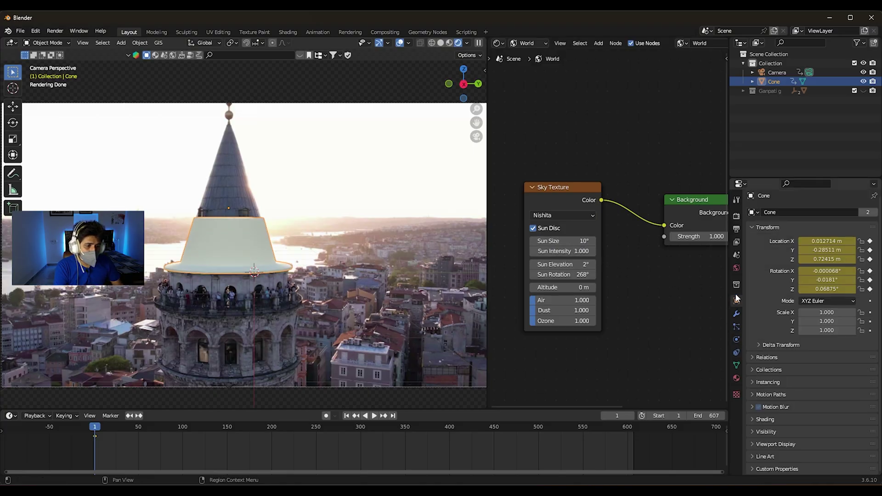
click(736, 215)
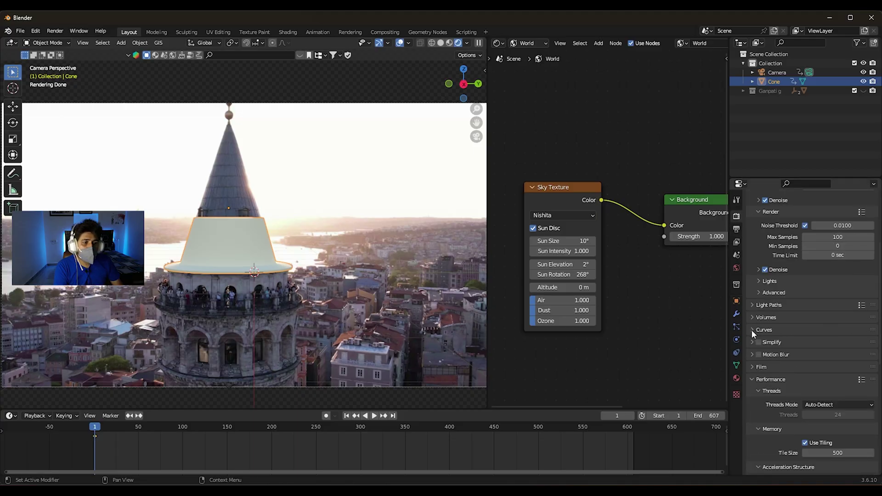
scroll(751, 330, down, 10)
click(754, 295)
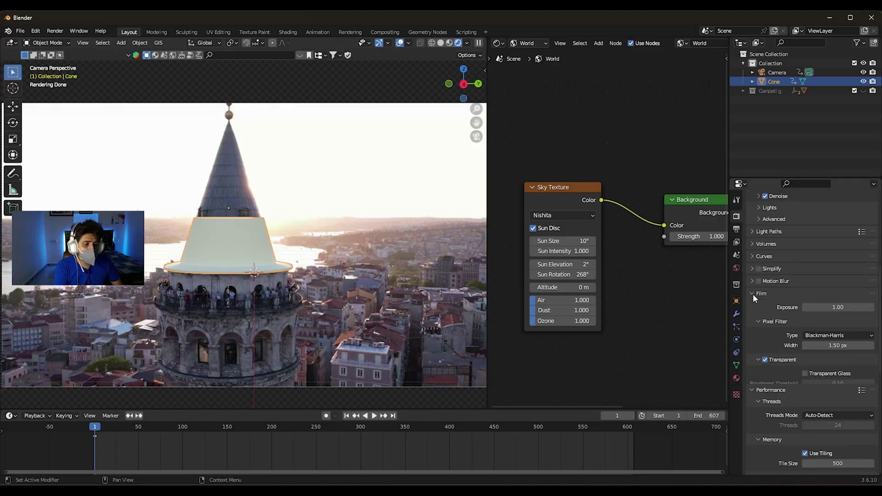
click(765, 360)
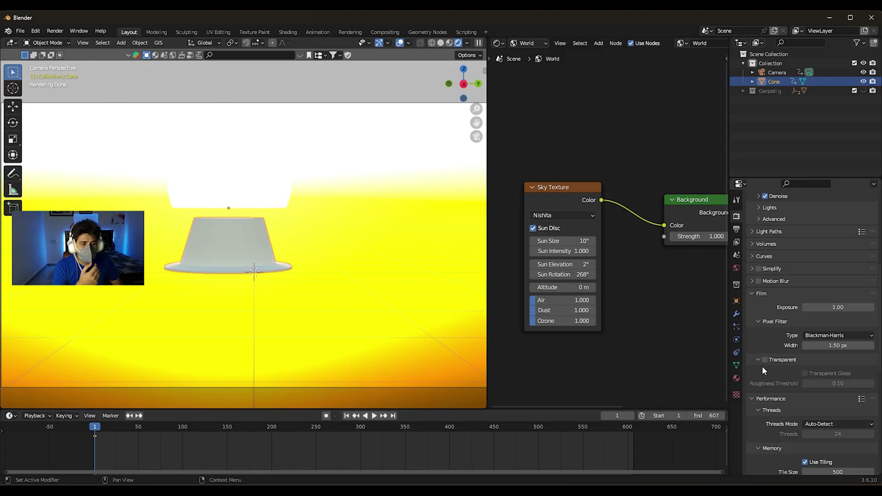
middle_drag(714, 240, 658, 248)
click(657, 245)
text(1)
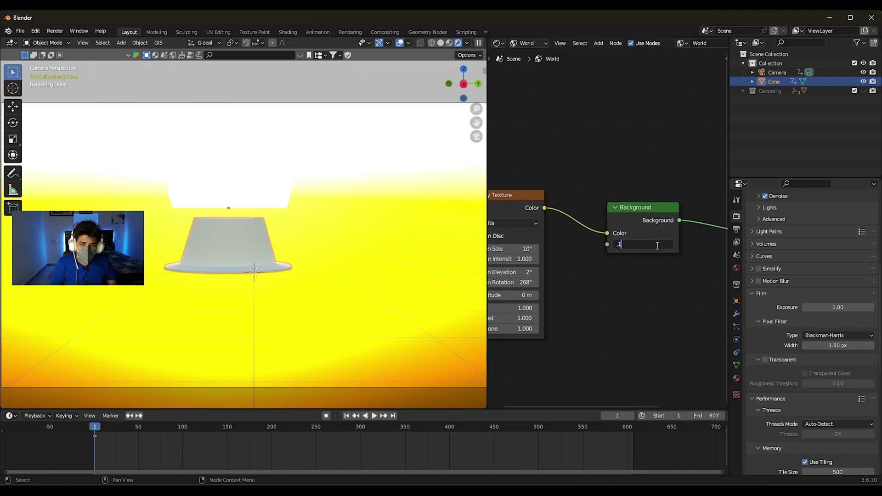
text(.1)
key(Return)
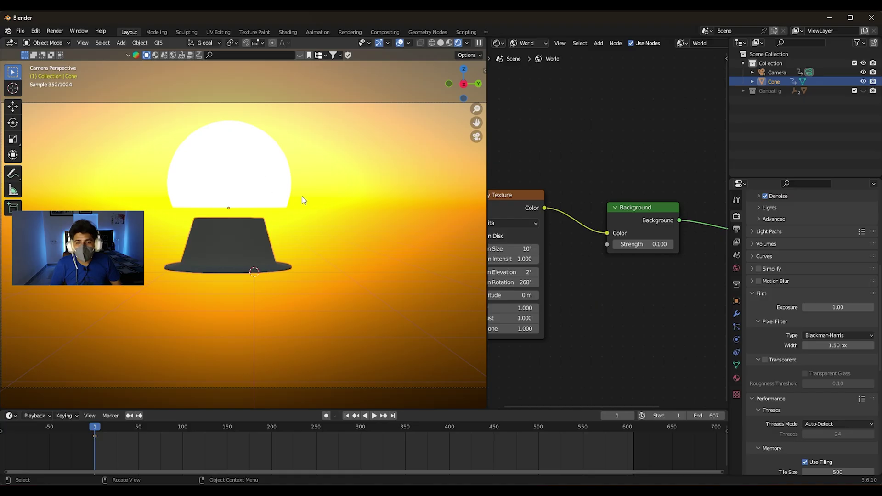
Recentre the sky nodes and re-enable Transparent in the Film settings
scroll(584, 263, down, 1)
middle_drag(573, 269, 603, 266)
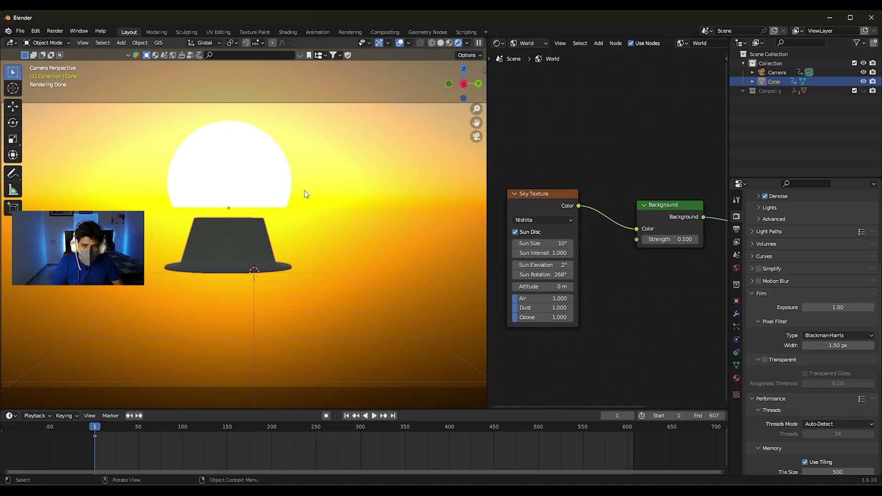
click(765, 360)
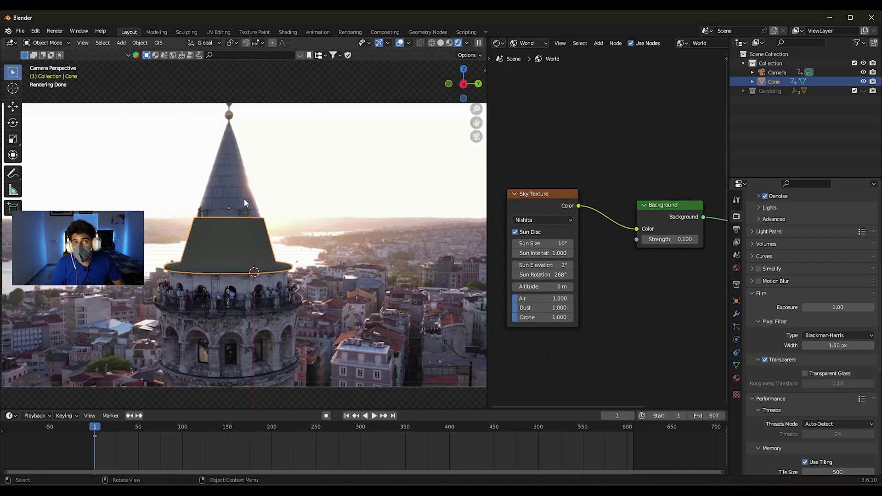
Unhide the Ganpati g collection and set Background strength back to 1
click(863, 91)
click(318, 228)
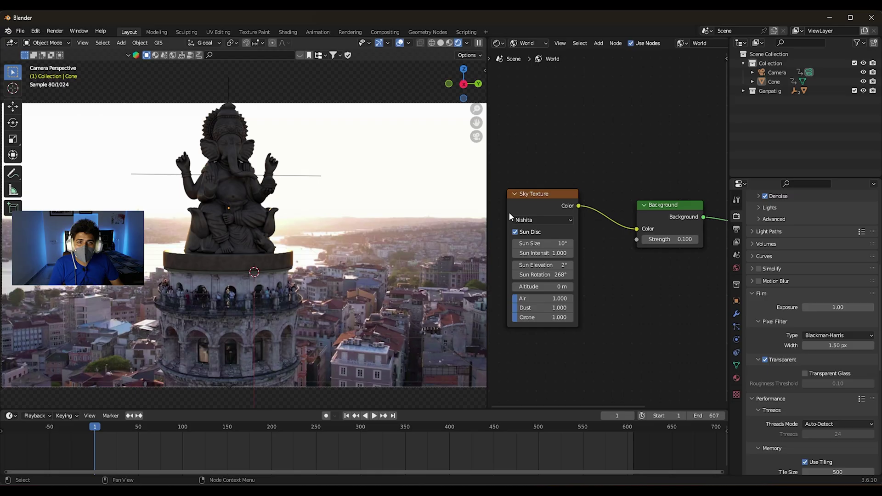
scroll(327, 208, down, 2)
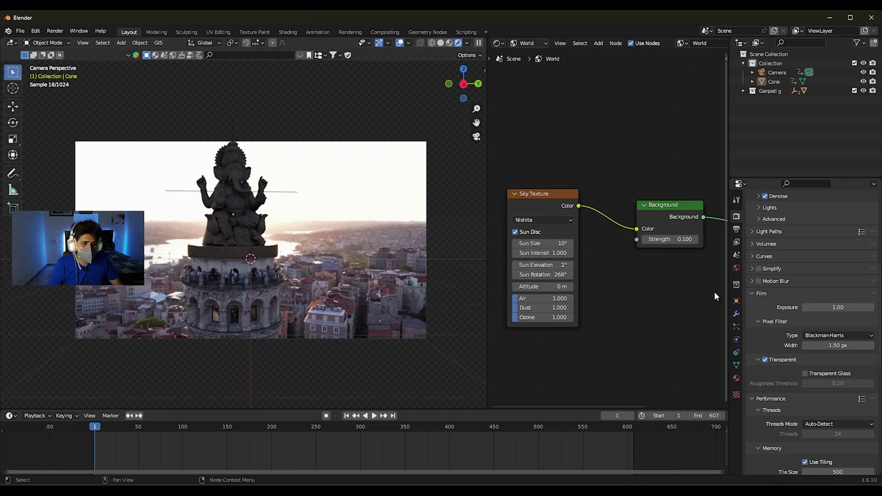
click(679, 240)
text(1)
key(Return)
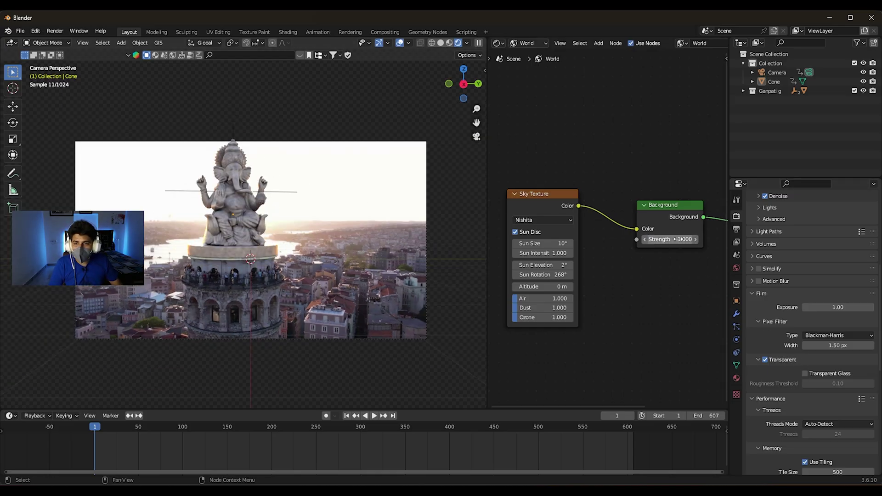
Lower the Sky Texture sun elevation to 1.2° and select the Cone
scroll(306, 250, up, 1)
scroll(306, 249, up, 1)
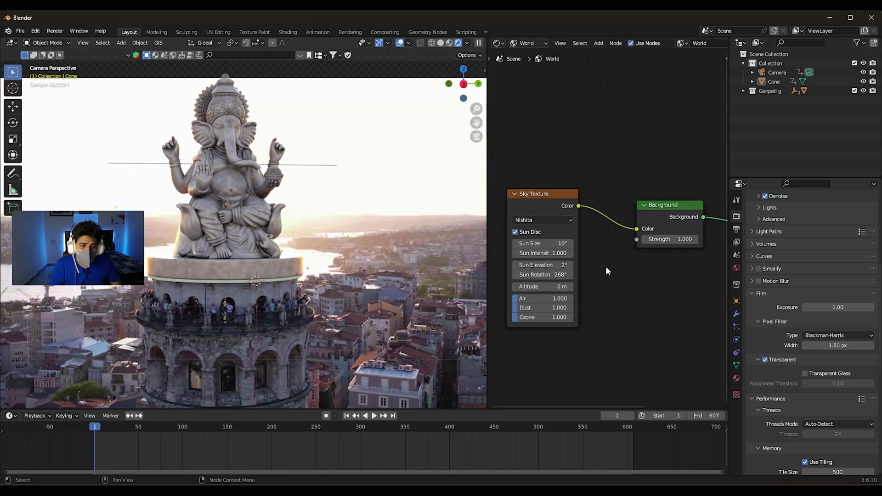
middle_drag(616, 283, 621, 258)
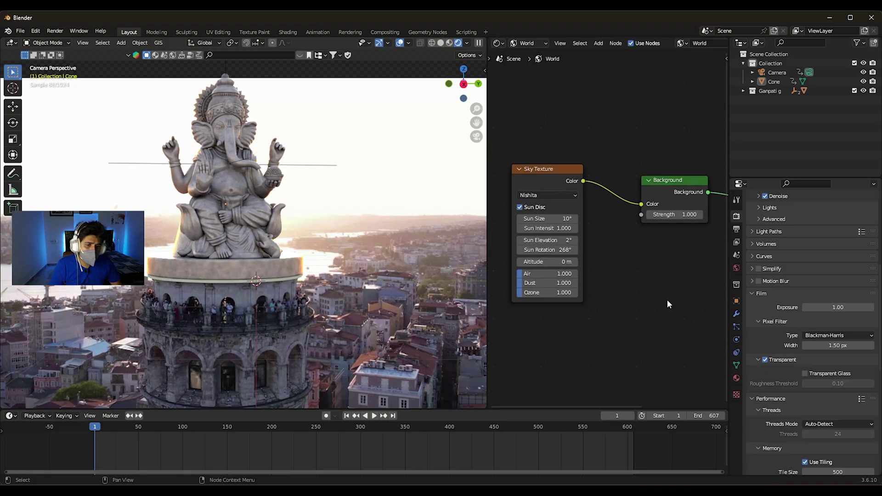
click(562, 240)
text(1.2)
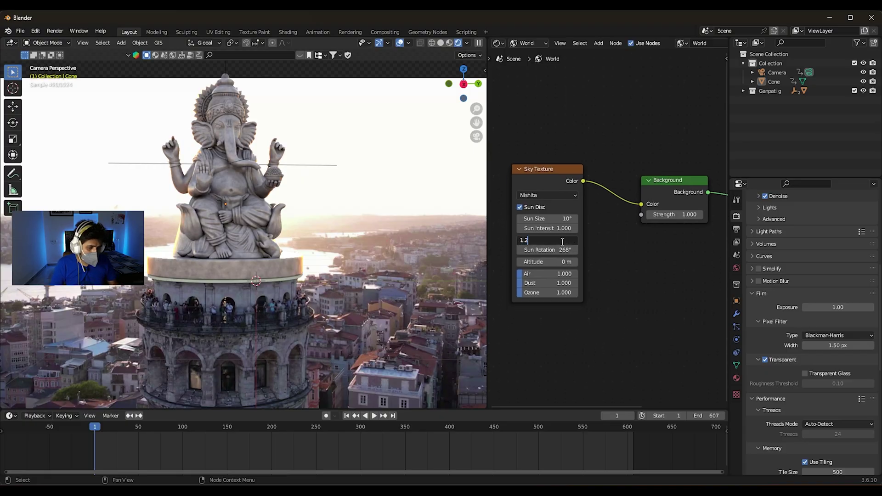
key(Return)
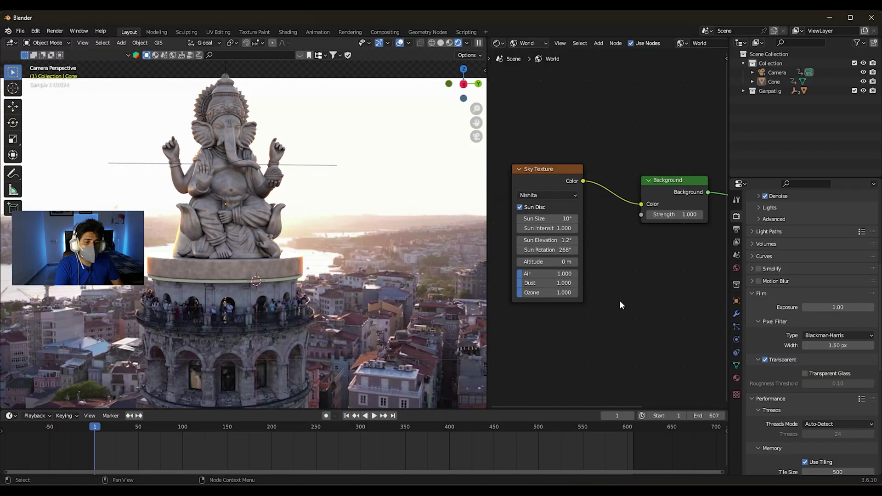
scroll(413, 441, down, 1)
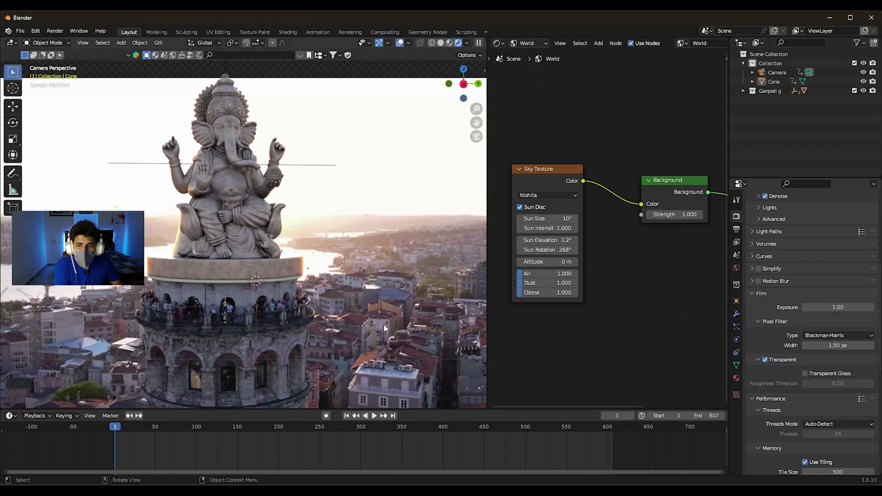
click(217, 282)
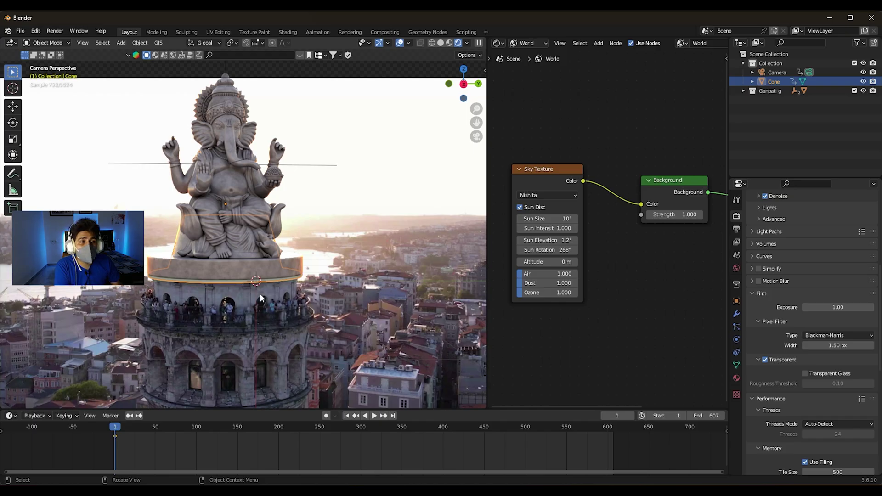
Make the Cone a Shadow Catcher under Visibility and scrub the timeline to frame 548
click(736, 300)
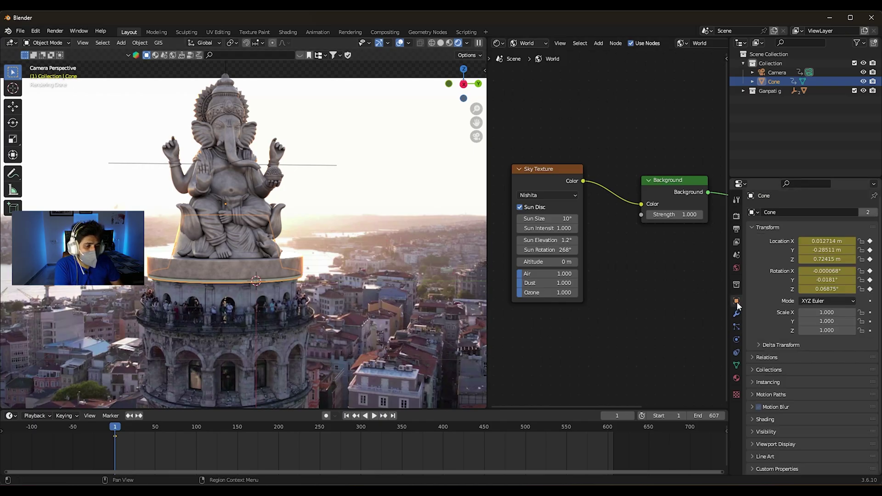
click(754, 431)
scroll(762, 432, down, 5)
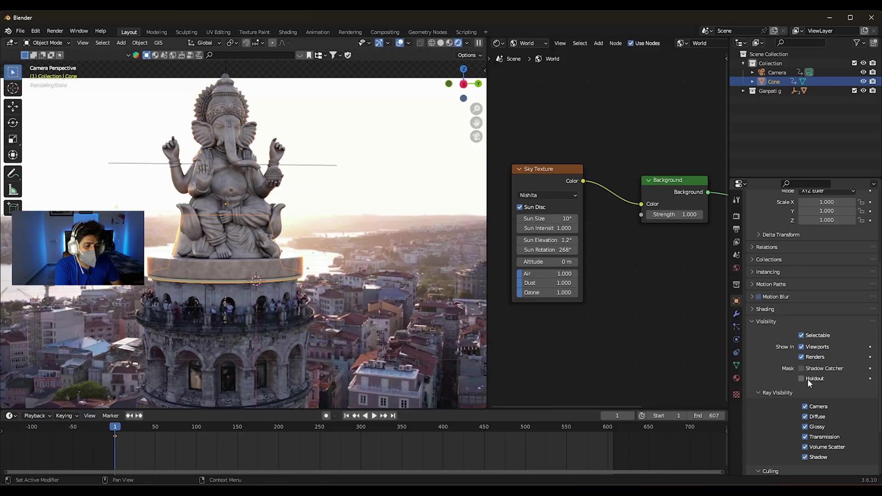
click(346, 288)
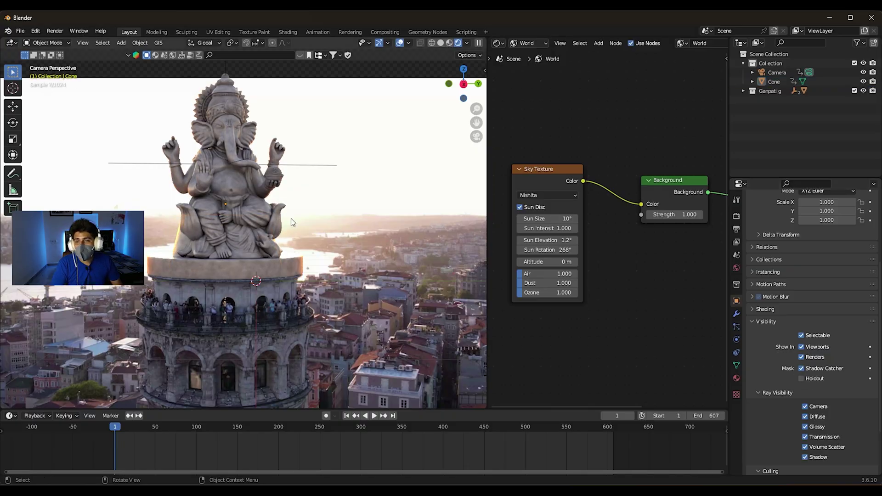
scroll(311, 186, down, 2)
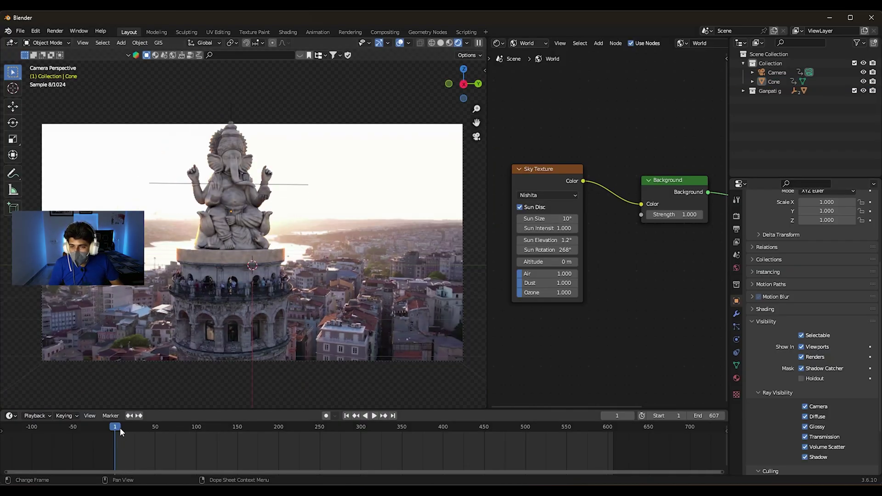
drag(120, 428, 565, 436)
scroll(265, 247, up, 2)
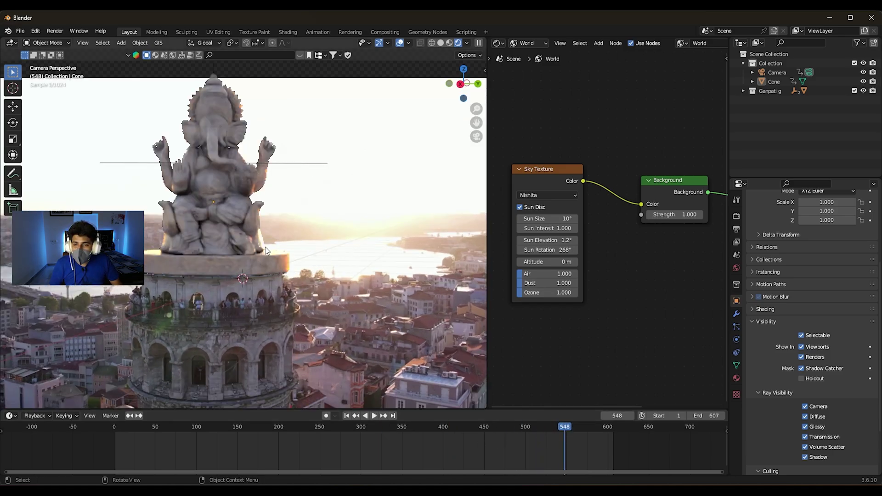
scroll(325, 228, up, 3)
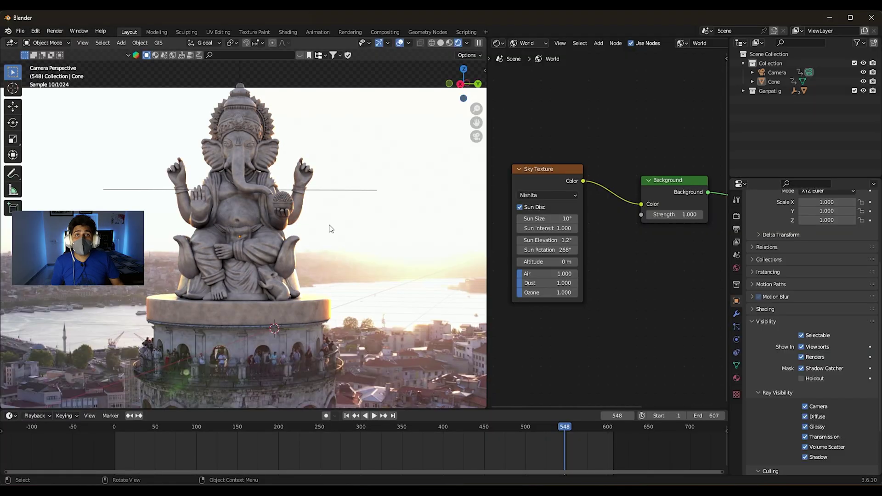
scroll(354, 230, down, 2)
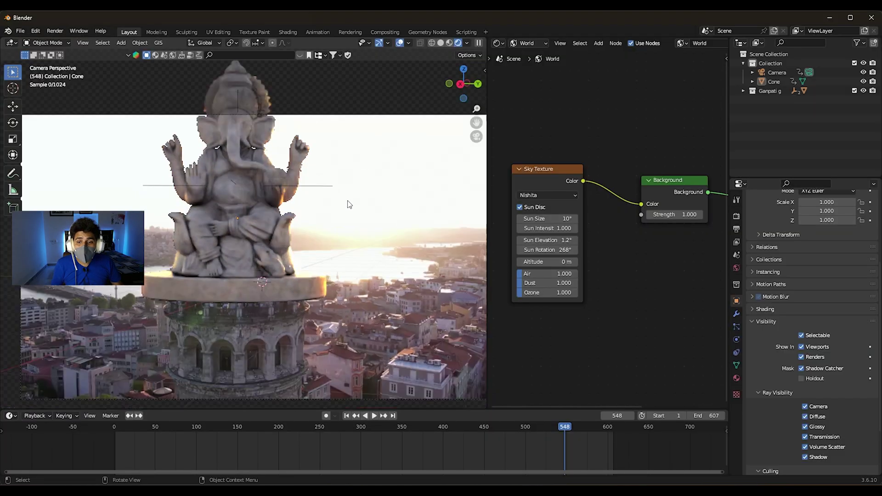
scroll(349, 204, down, 1)
scroll(359, 233, down, 1)
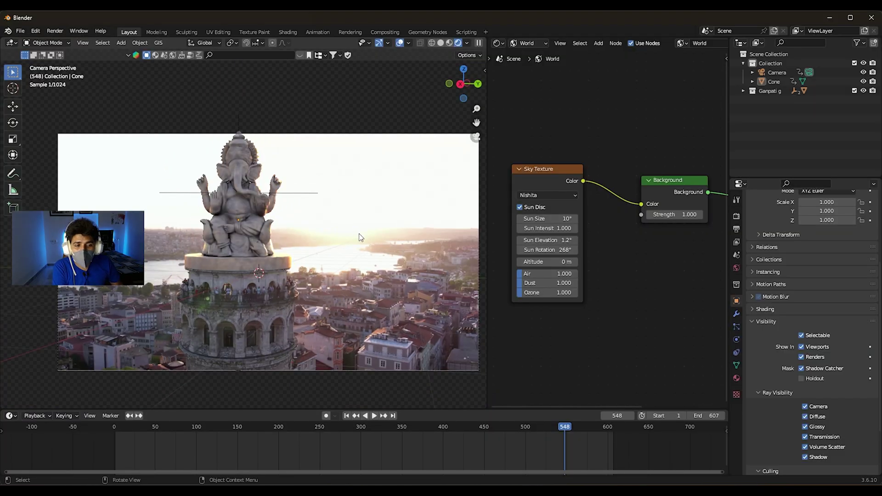
scroll(622, 265, up, 1)
Set the Sky Texture sun intensity to 0.8, then adjust it to 0.9
click(530, 226)
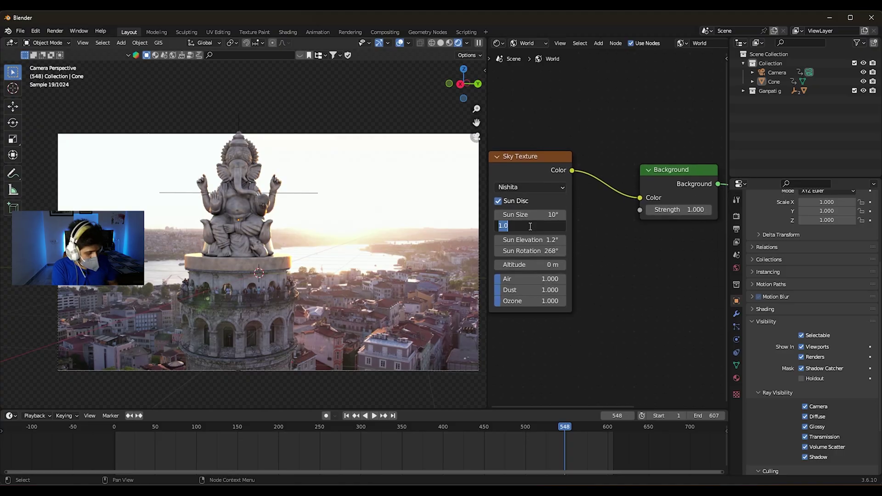
key(BackSpace)
key(Return)
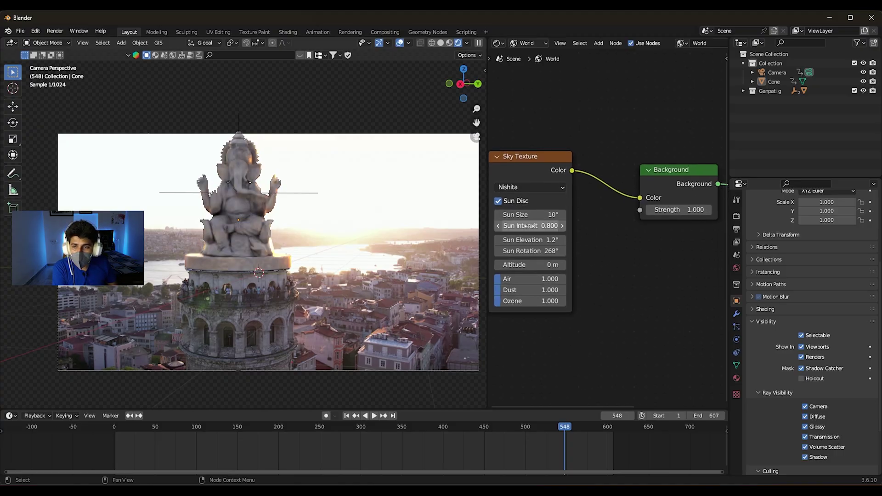
click(530, 226)
text(.9)
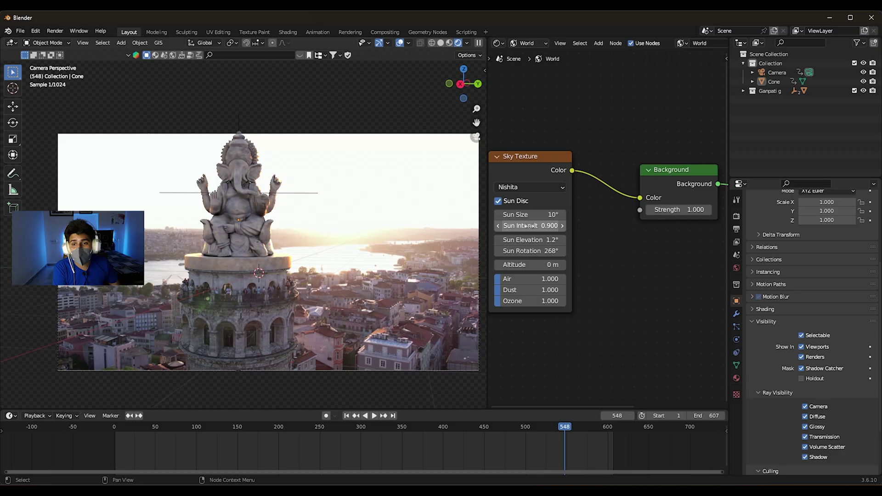
key(Return)
scroll(335, 162, up, 1)
scroll(361, 218, down, 2)
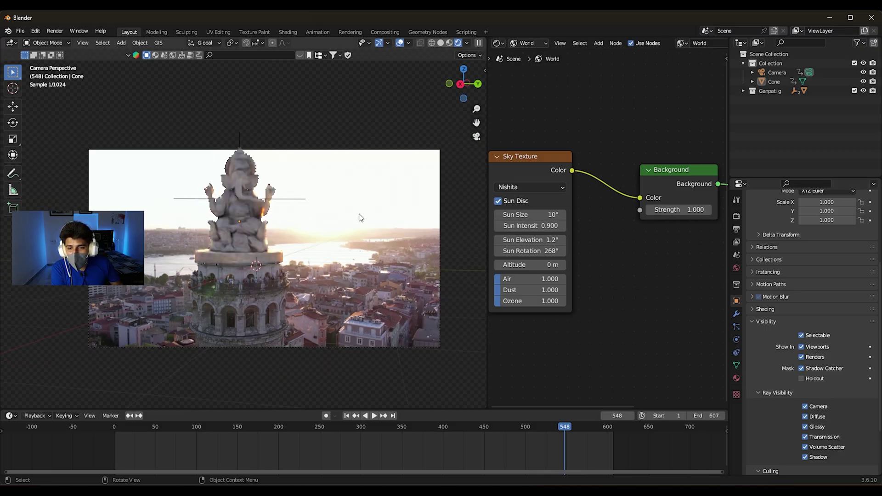
scroll(320, 248, up, 1)
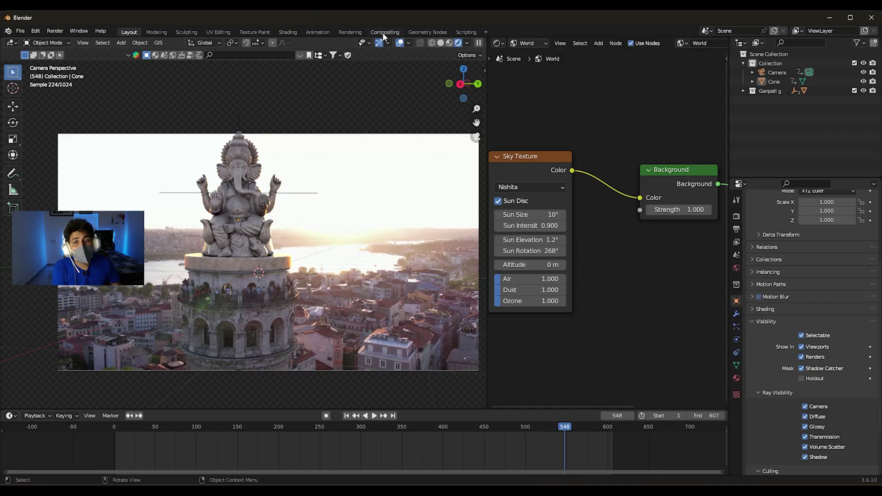
In the Compositing workspace, enable Use Nodes and add a viewer for Render Layers
click(384, 32)
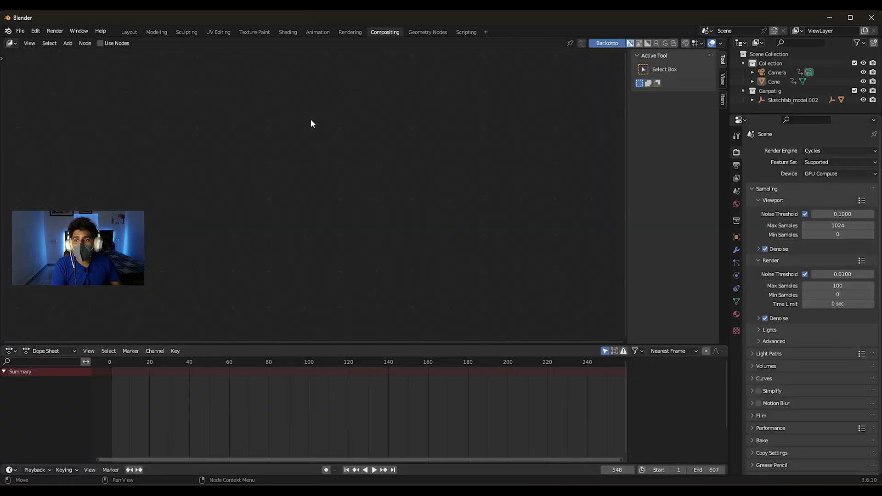
click(100, 43)
click(281, 139)
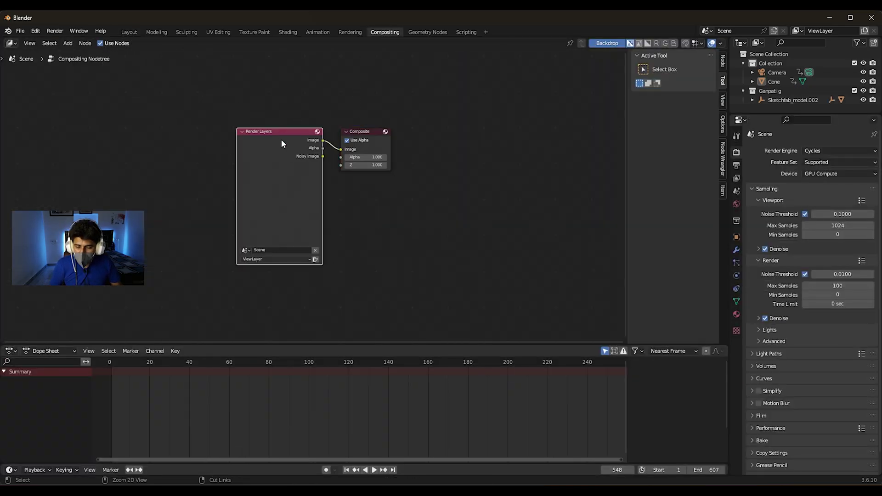
ctrl+shift+click(278, 136)
shift+middle_drag(278, 137, 456, 246)
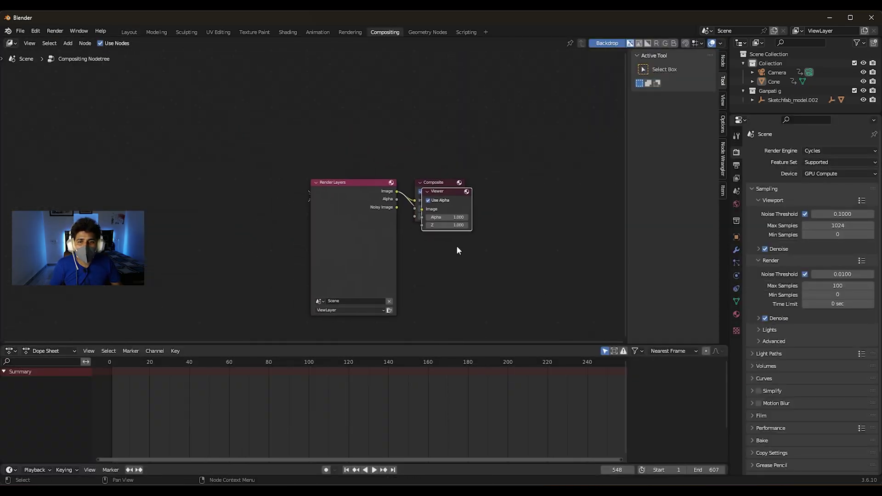
drag(362, 192, 225, 192)
shift+right_drag(393, 157, 361, 260)
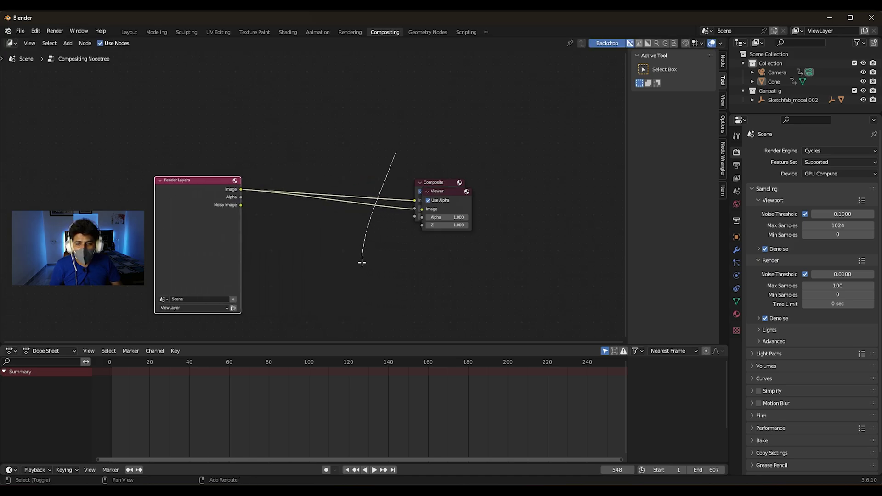
middle_drag(367, 224, 387, 264)
Insert an Alpha Over node, feeding the render into its second image input
key(shift+a)
text(a)
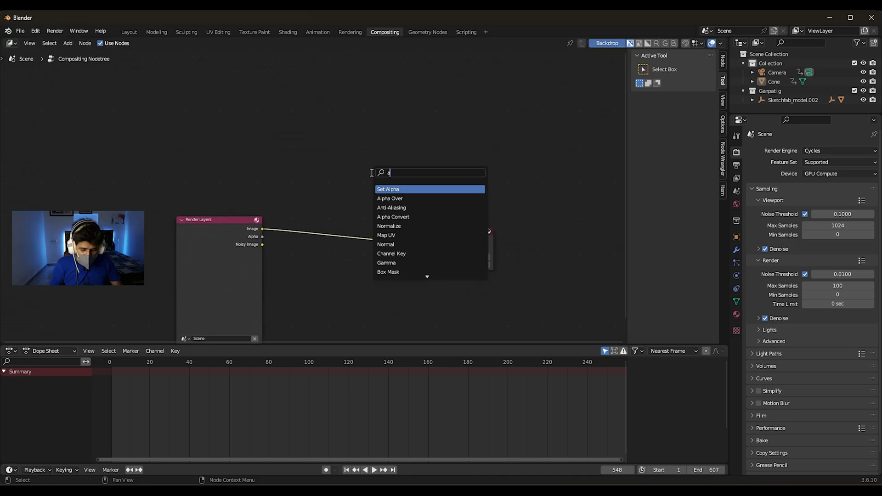
text(lp)
click(389, 198)
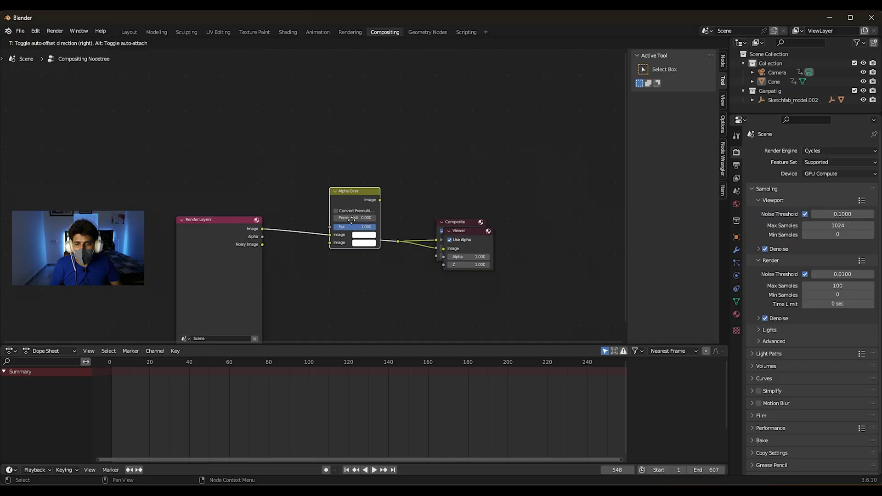
click(357, 222)
drag(316, 235, 317, 243)
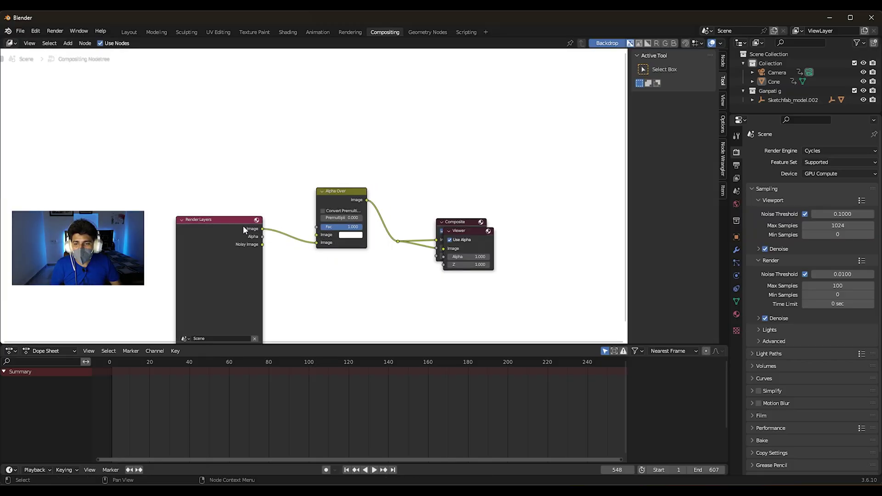
drag(244, 225, 183, 251)
middle_drag(290, 220, 308, 190)
Add a Movie Clip node with the drone footage, linked to Alpha Over's first image input
key(shift+a)
click(308, 186)
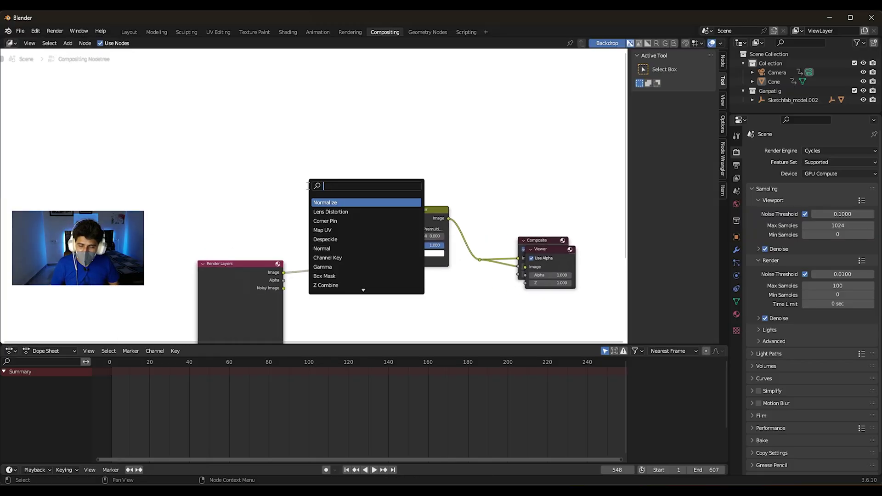
text(mo)
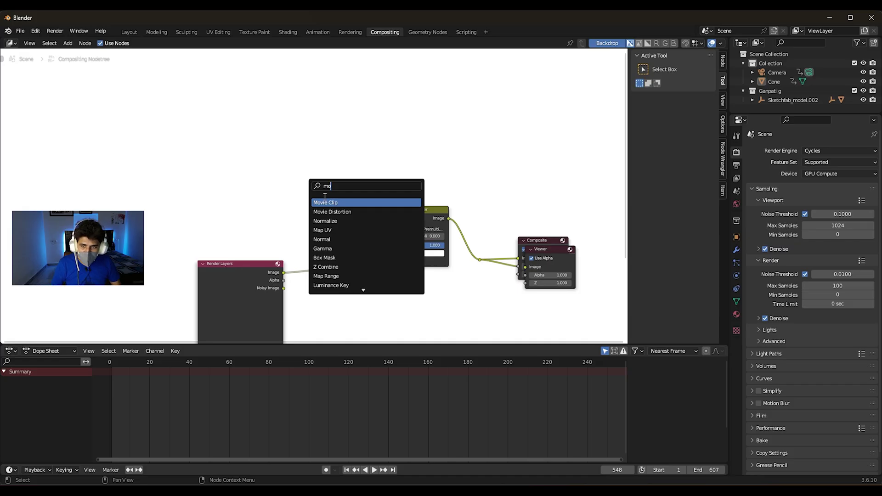
key(Return)
click(216, 121)
drag(229, 118, 398, 254)
scroll(294, 245, up, 2)
middle_drag(294, 244, 390, 187)
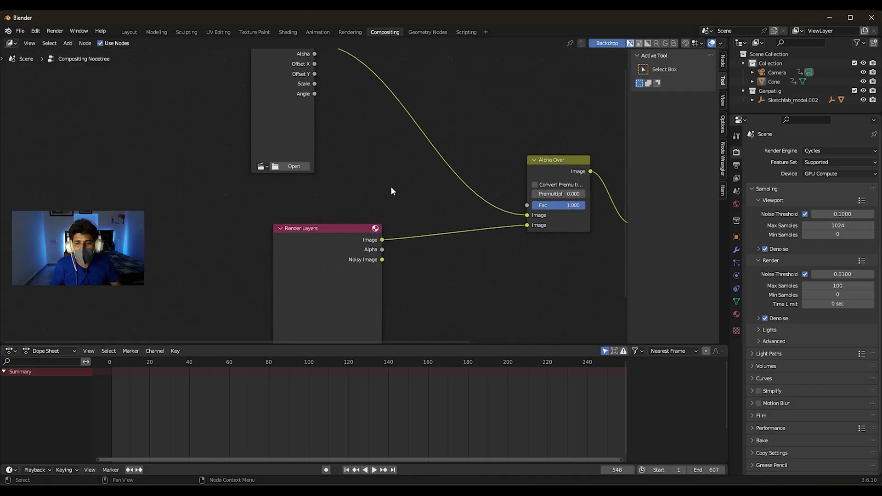
click(293, 166)
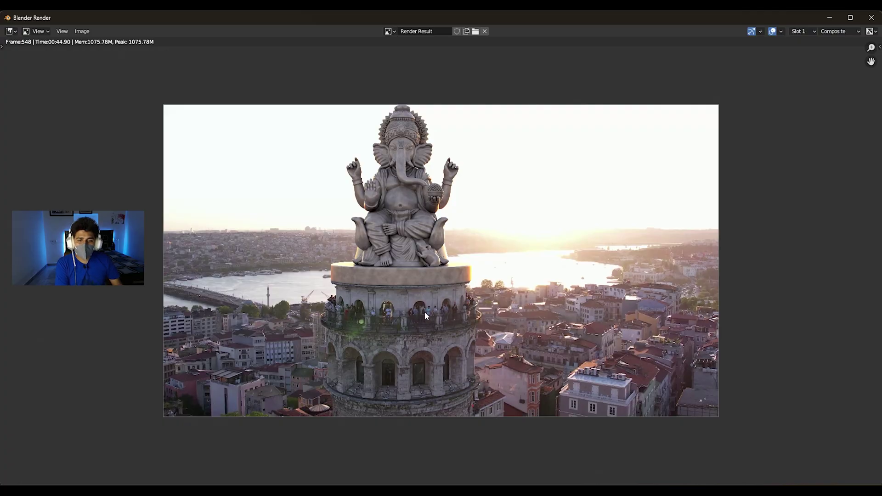
Inspect the rendered frame 548 of the statue composited over the drone footage
scroll(444, 279, up, 1)
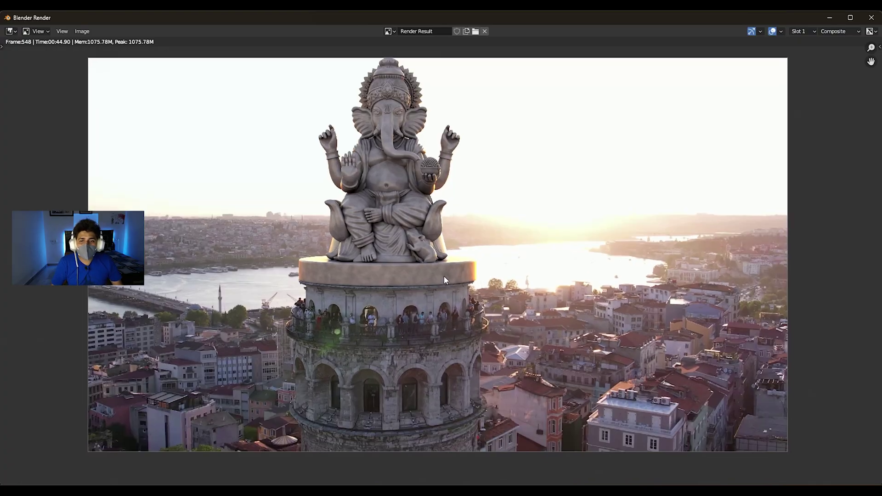
scroll(466, 274, down, 1)
middle_drag(457, 271, 449, 270)
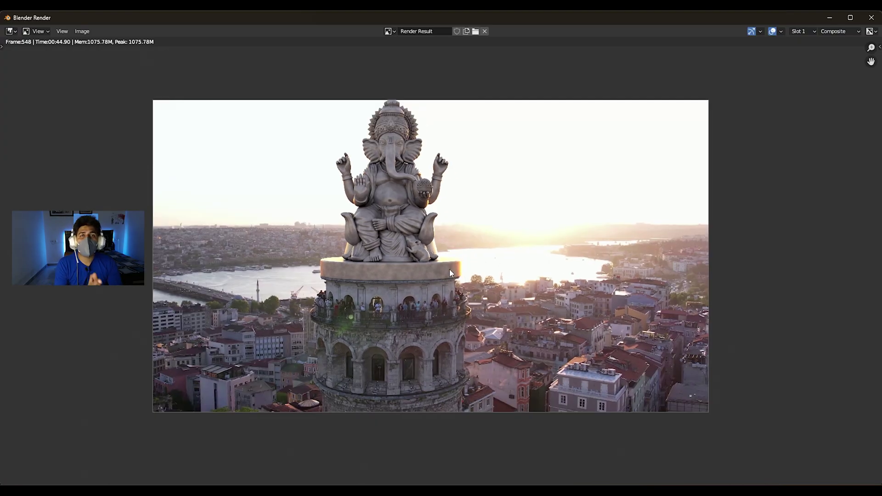